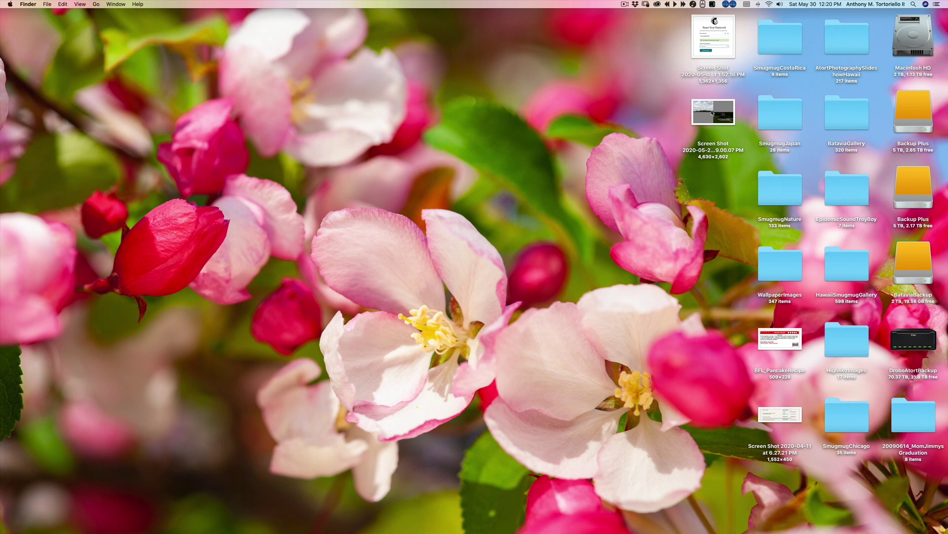
- Preview the newest desktop screenshot, the one comparing the sky with the windmill, and close the preview
click(712, 112)
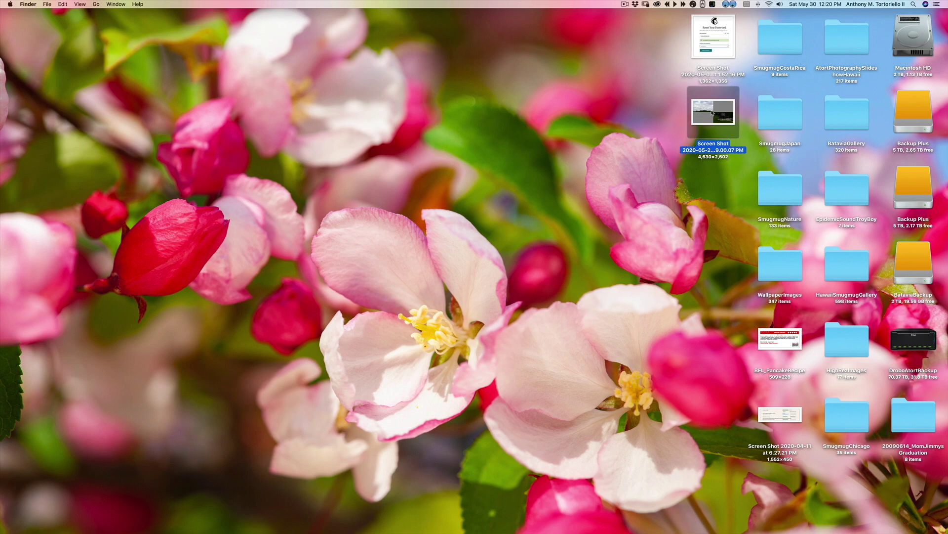
key(space)
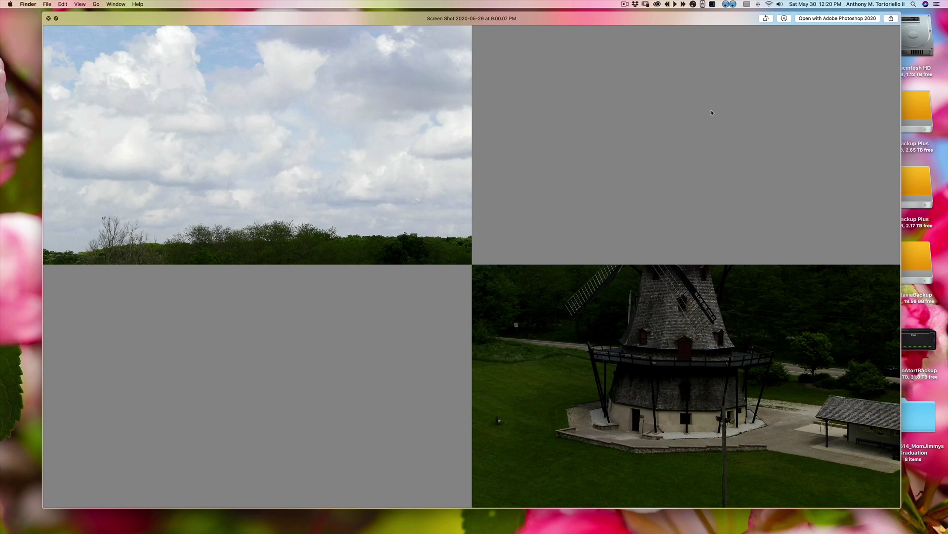
key(space)
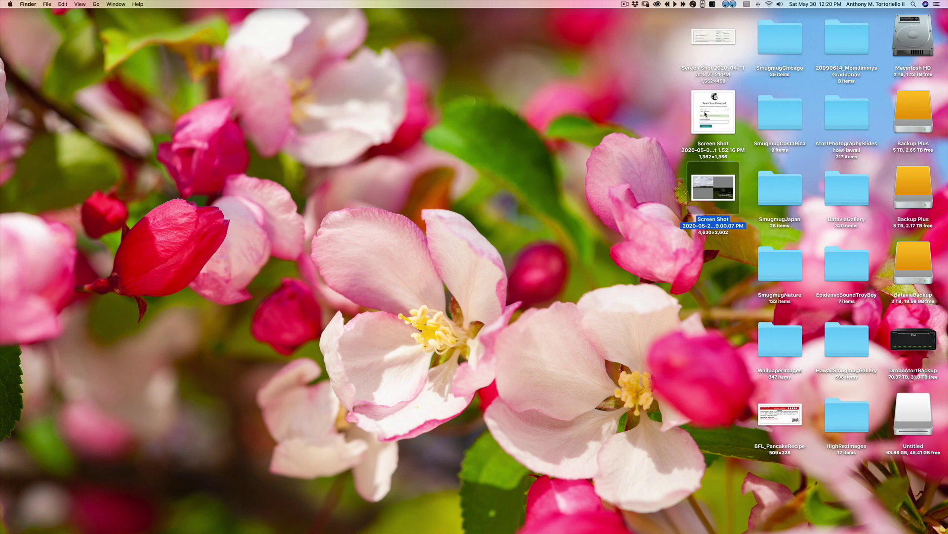
- Close the Media Import window in Final Cut Pro, hide the application and return to Finder
key(super+Tab)
key(super+i)
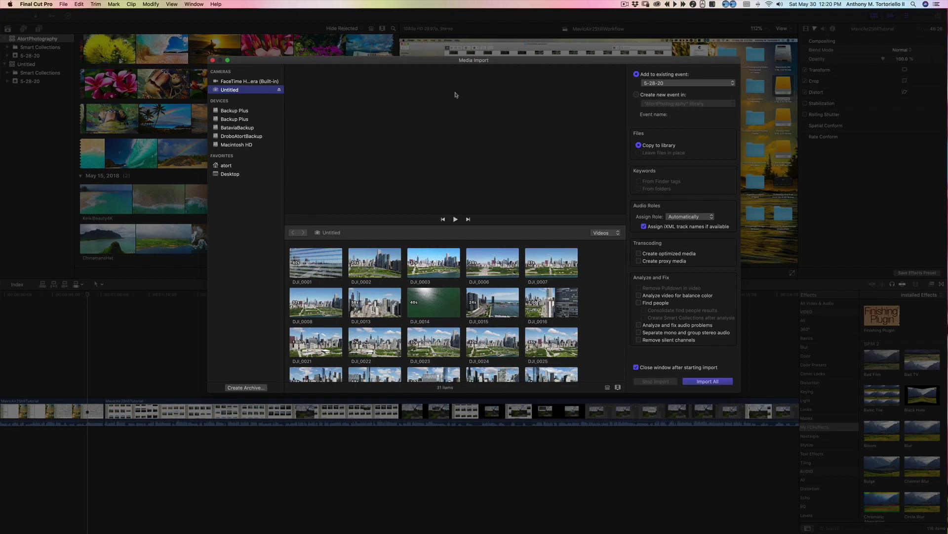
click(211, 60)
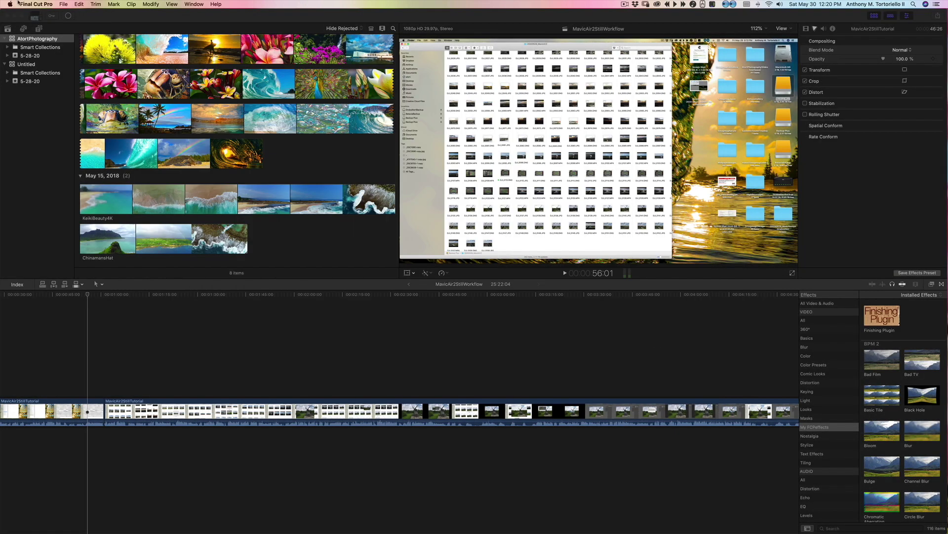
click(36, 4)
click(67, 78)
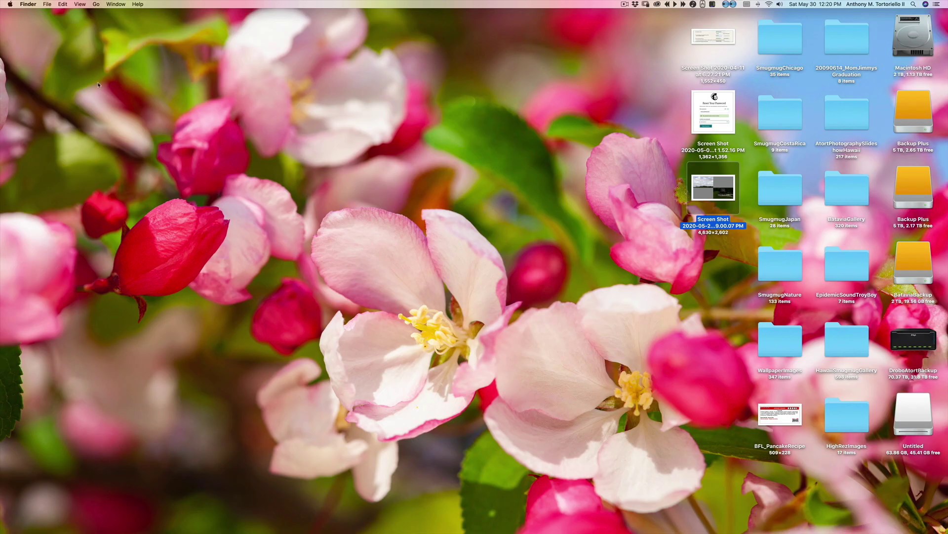
- Open the Untitled memory card in column view, place its window in the screen corner and browse to DCIM > 100MEDIA
double_click(919, 401)
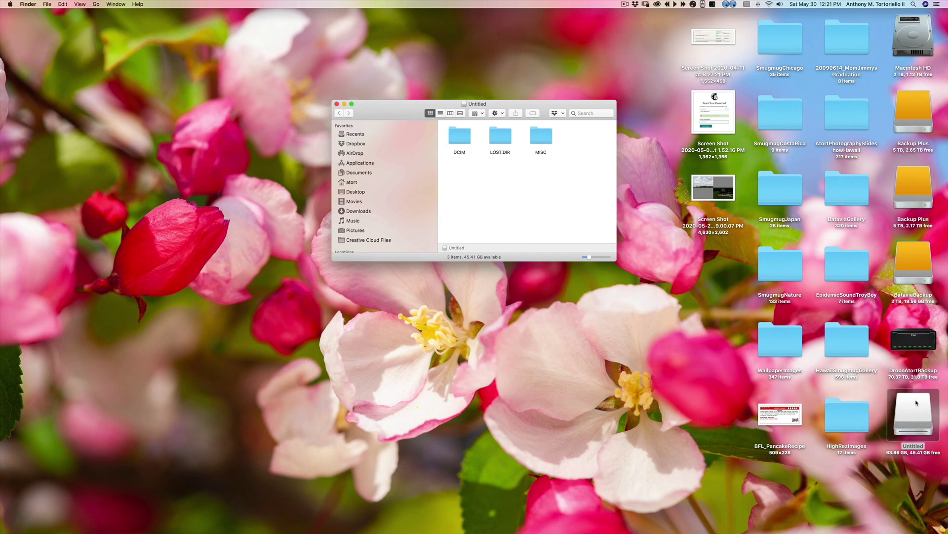
click(451, 114)
drag(454, 105, 123, 5)
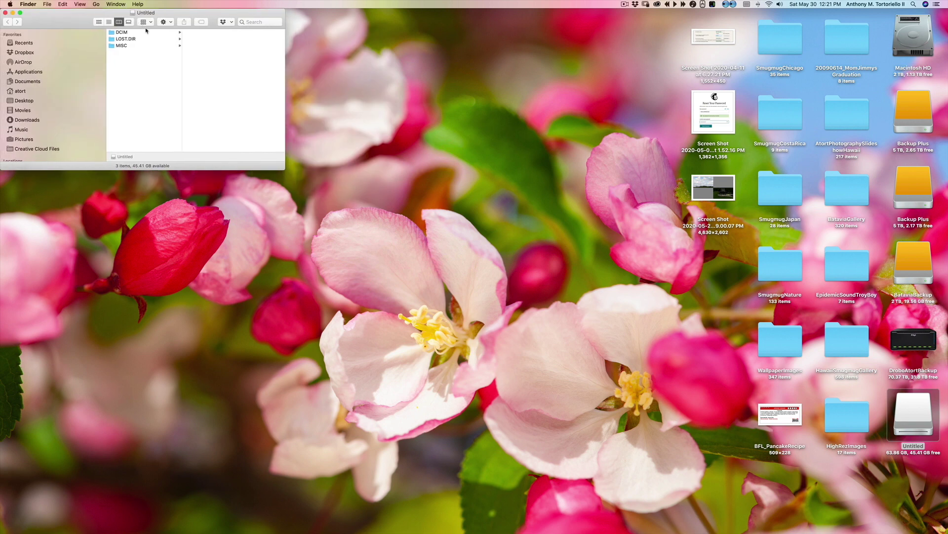
click(174, 33)
click(203, 33)
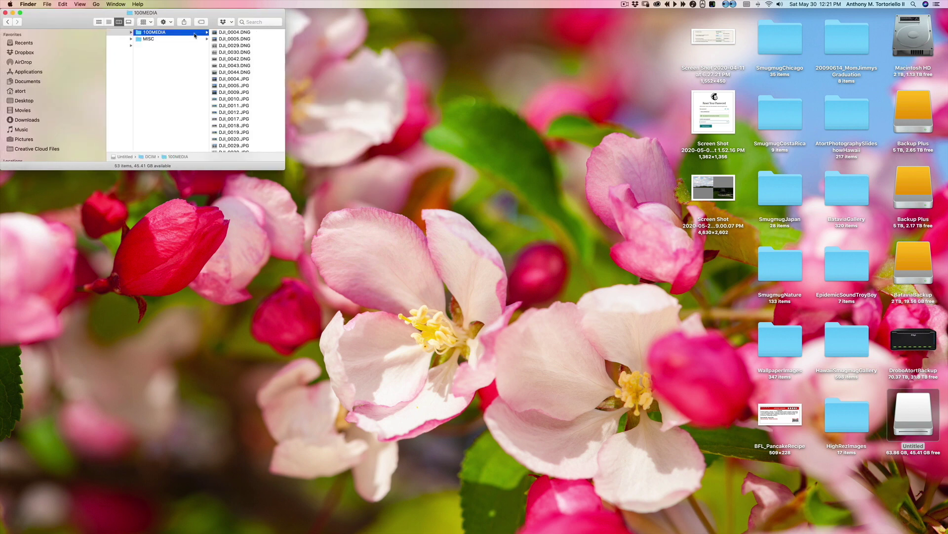
- Open the Backup Plus drive that has 2.17 TB free in a second Finder window
click(916, 113)
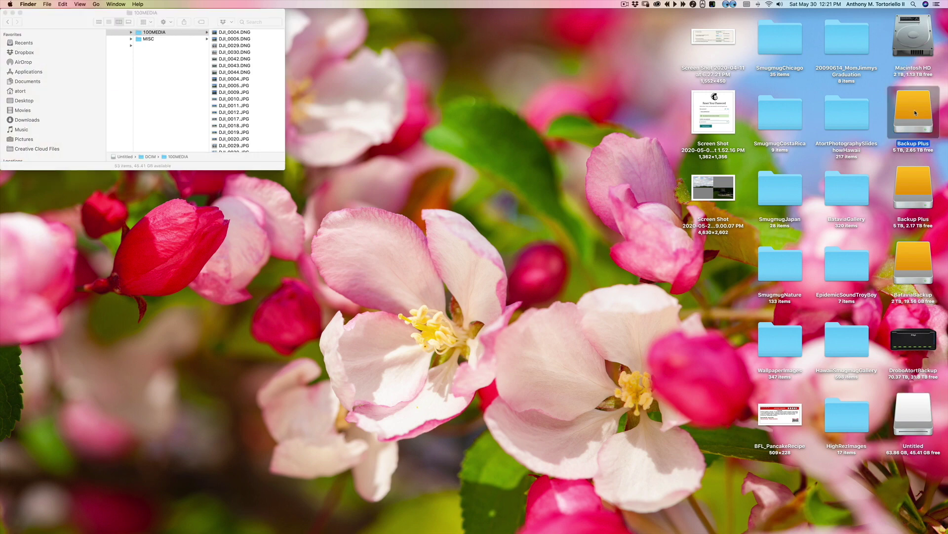
double_click(912, 113)
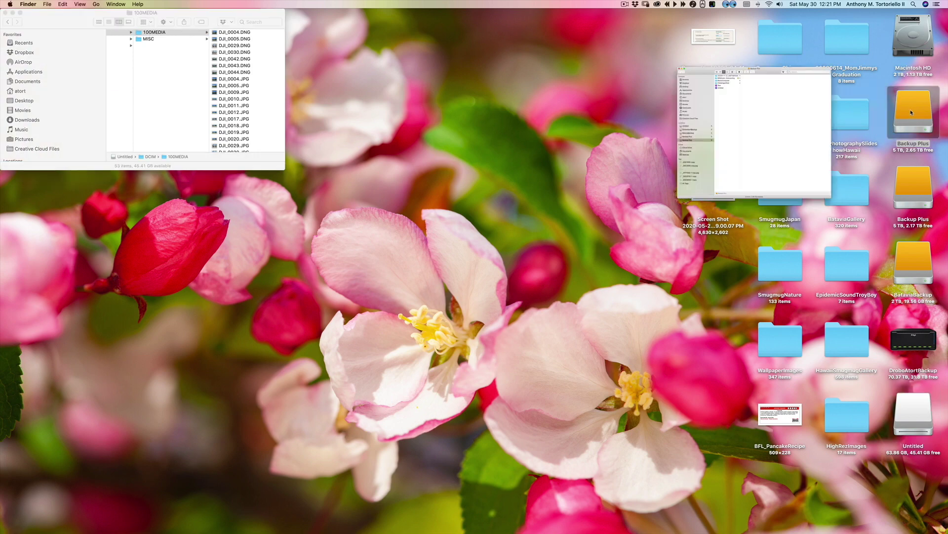
click(181, 198)
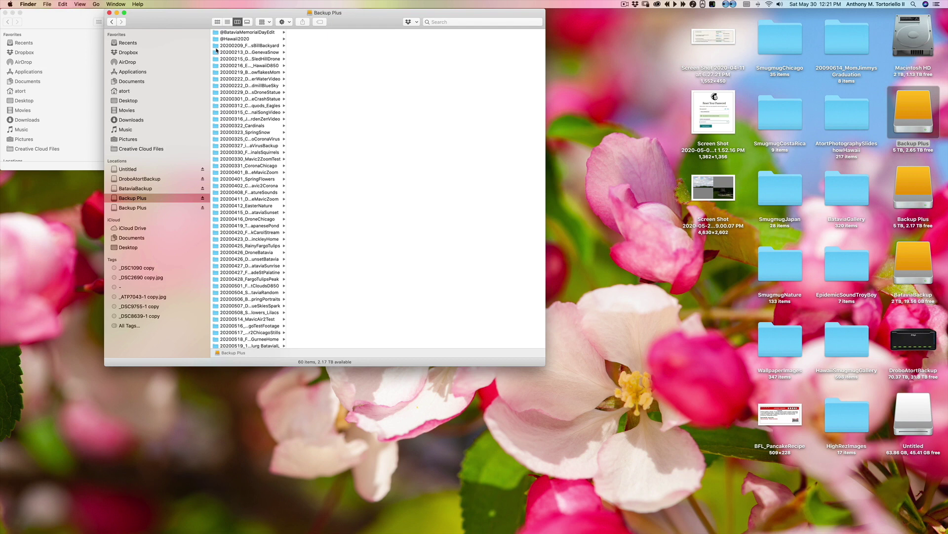
- Create a folder named 20200530_ChicagoMavicAir2FootageClouds on the Backup Plus drive
key(super+shift+n)
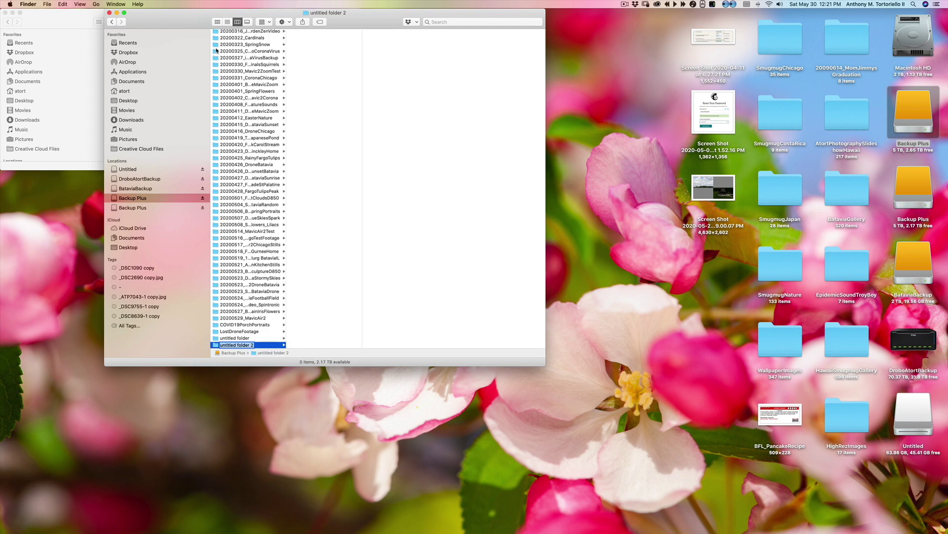
text(20200530_Chicca)
key(BackSpace)
key(BackSpace)
text(agoMavicAir2FootageClouds)
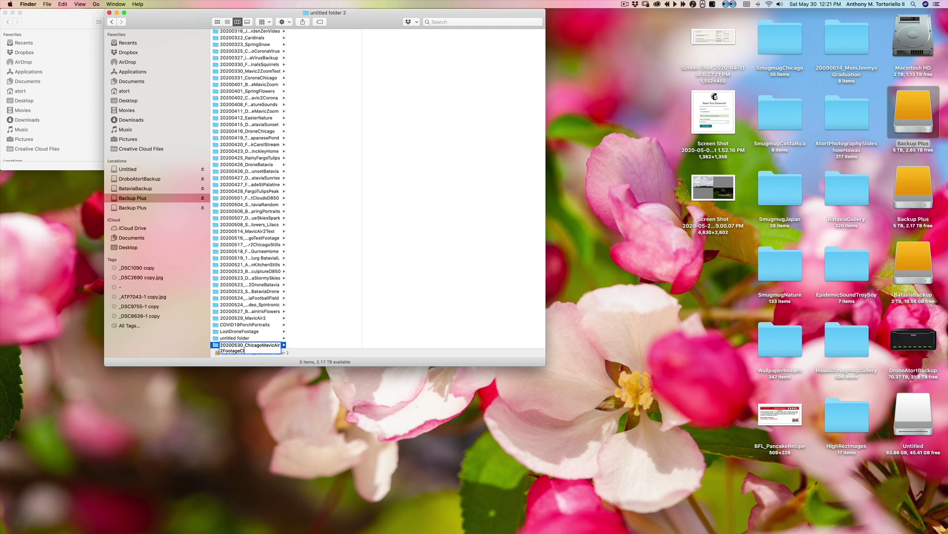
key(Return)
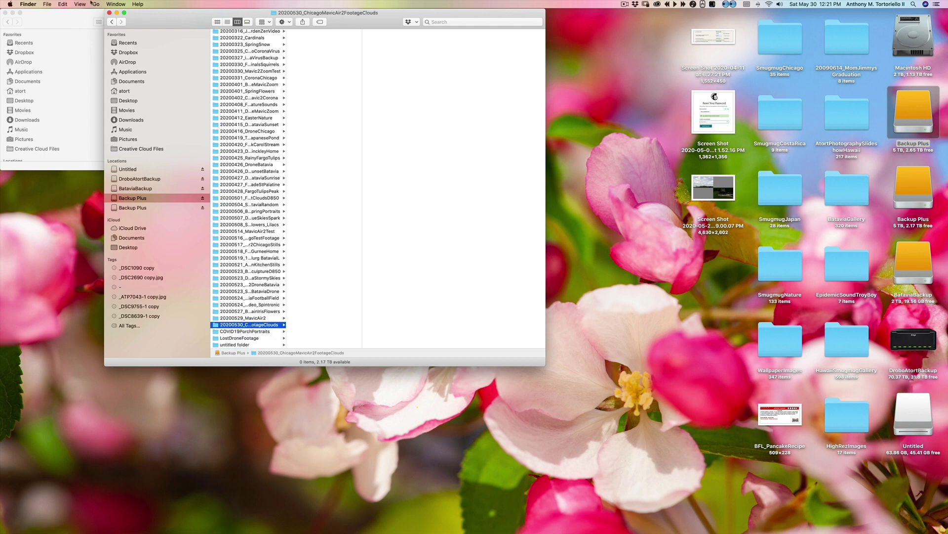
- Copy all files from the card's 100MEDIA folder into 20200530_ChicagoMavicAir2FootageClouds
drag(150, 26, 378, 54)
click(203, 39)
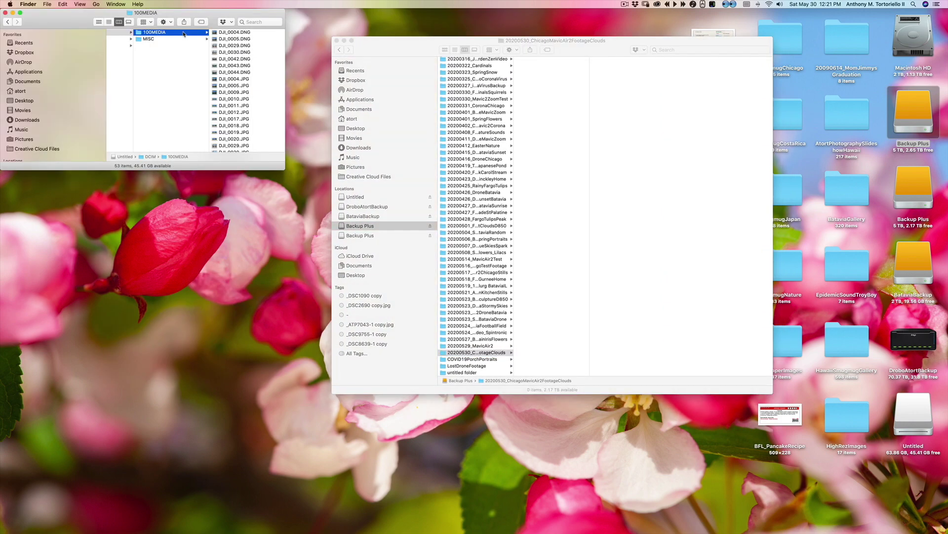
key(cmd+a)
drag(170, 52, 557, 140)
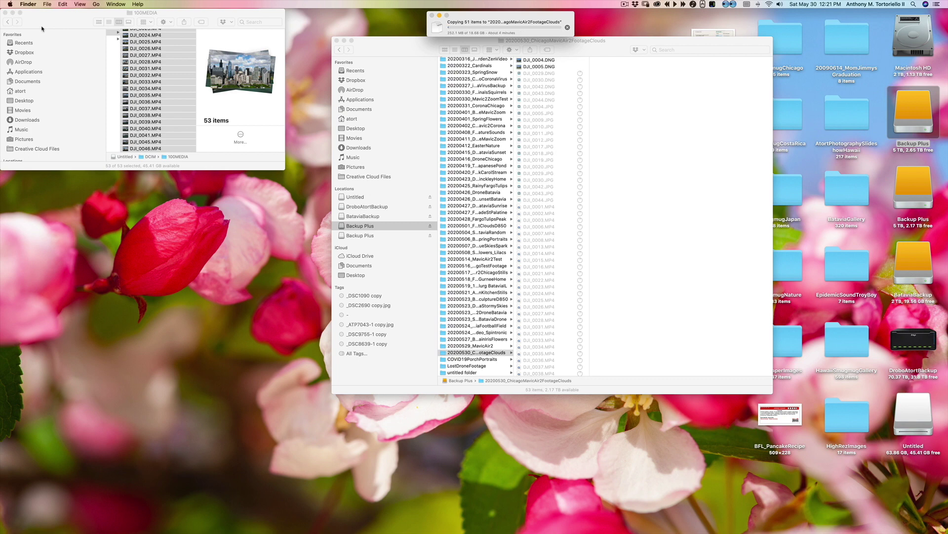
click(33, 23)
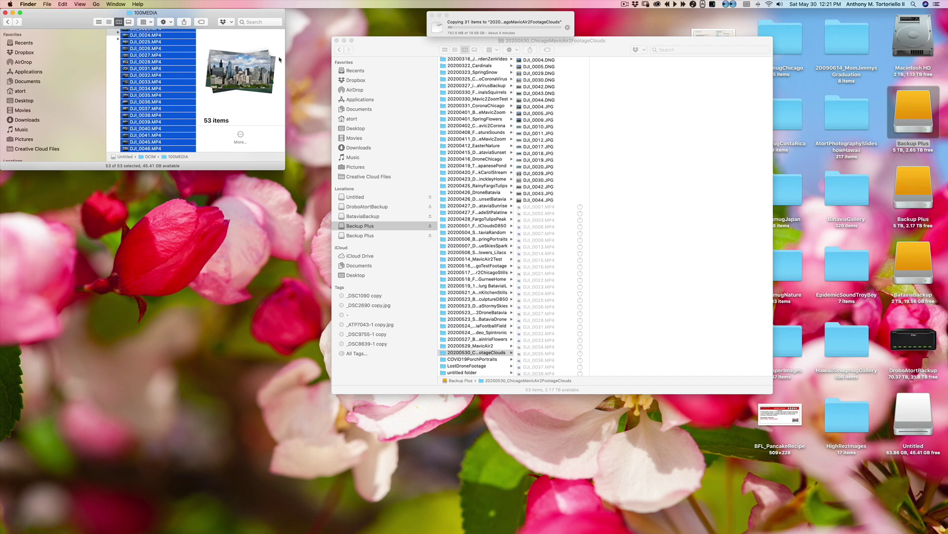
right_click(487, 57)
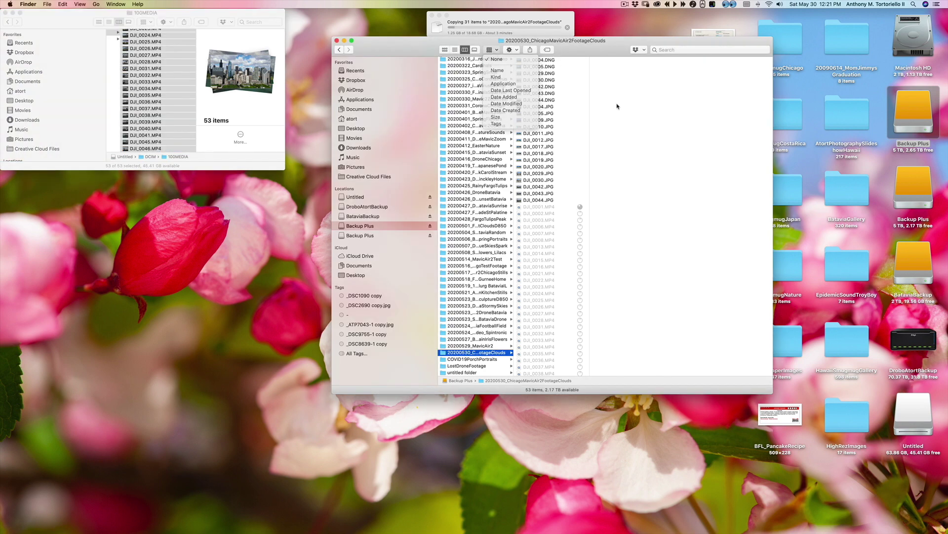
click(580, 100)
right_click(580, 102)
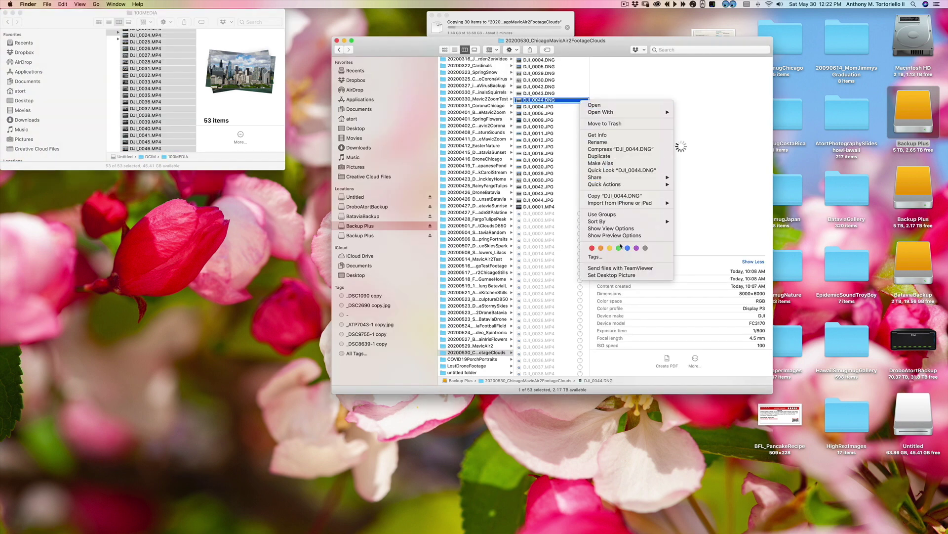
click(680, 144)
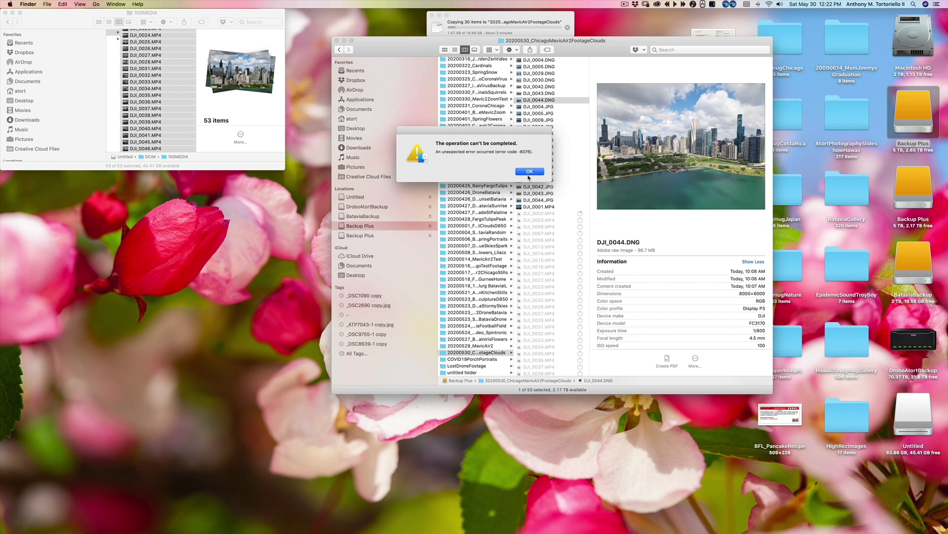
click(528, 178)
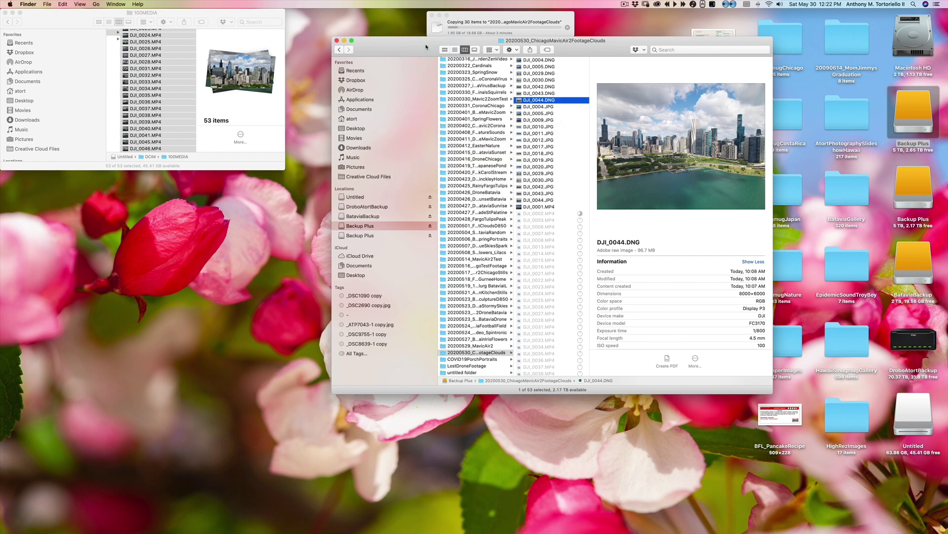
- Move the Backup Plus window clear of the copy progress and preview the still DJI_0030.JPG at large size
drag(426, 48, 423, 82)
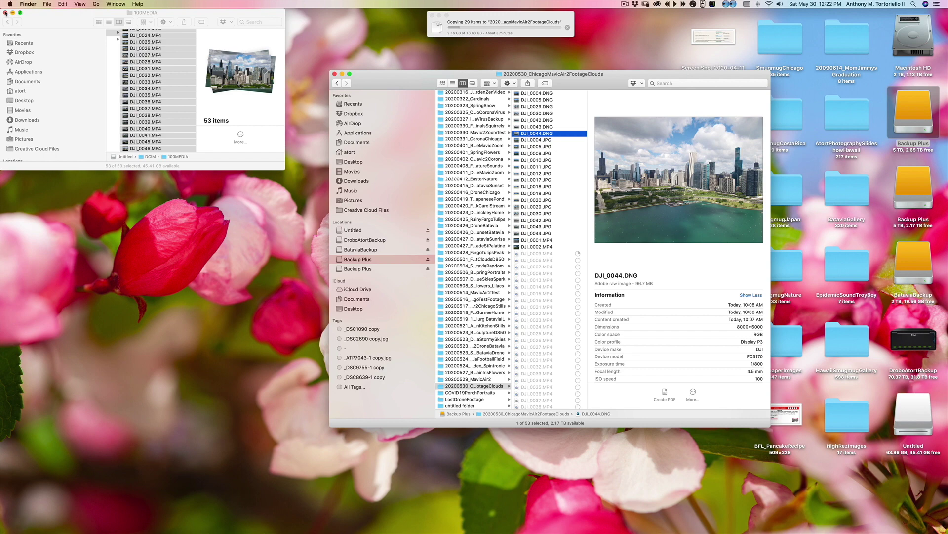
click(537, 213)
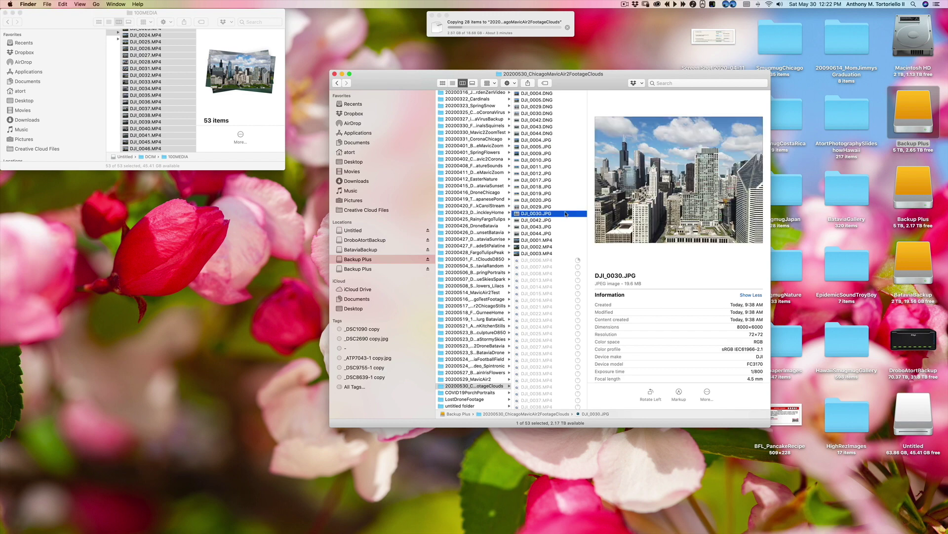
key(space)
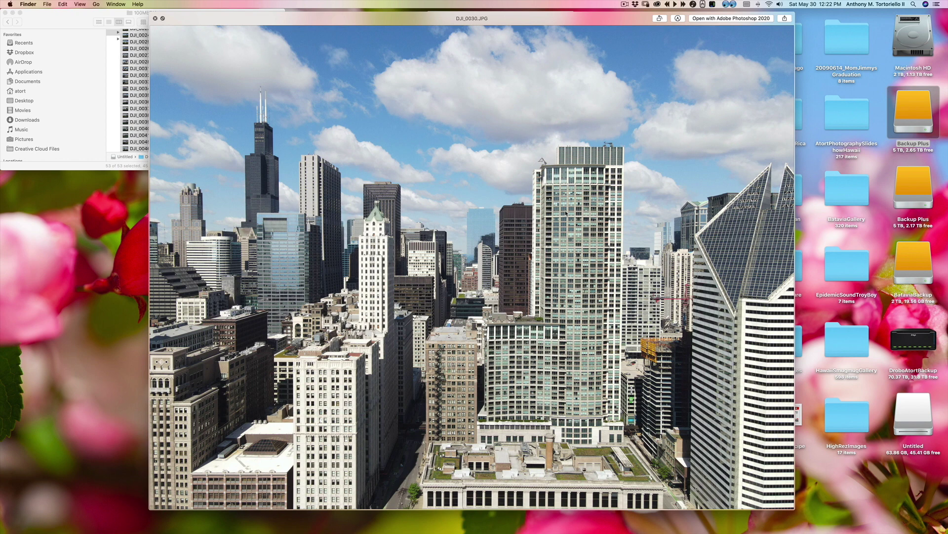
key(space)
- Play the video clip DJI_0001.MP4 in a preview and close it
click(559, 241)
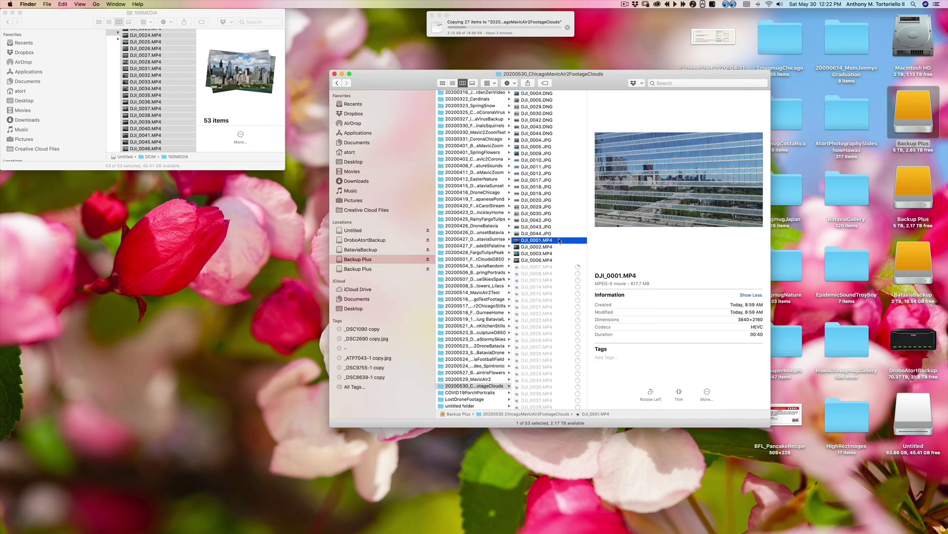
key(space)
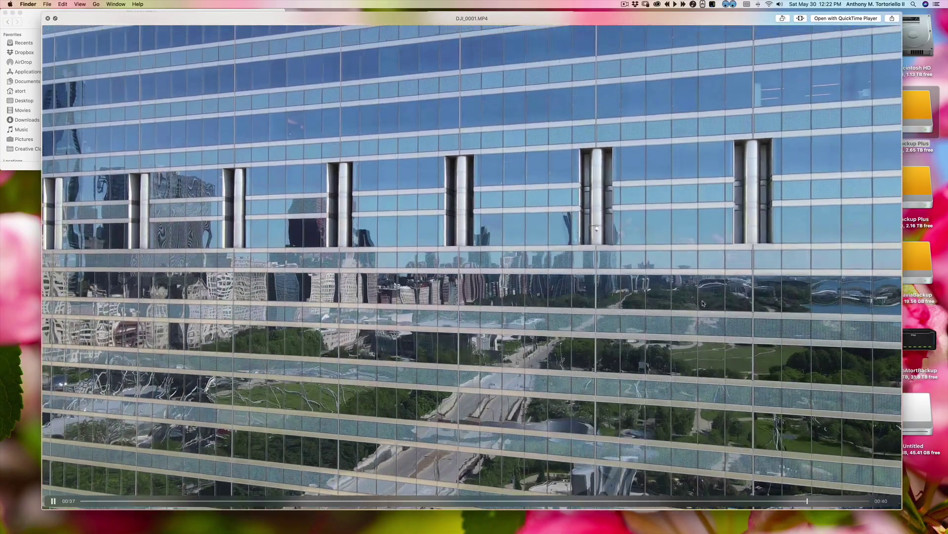
key(space)
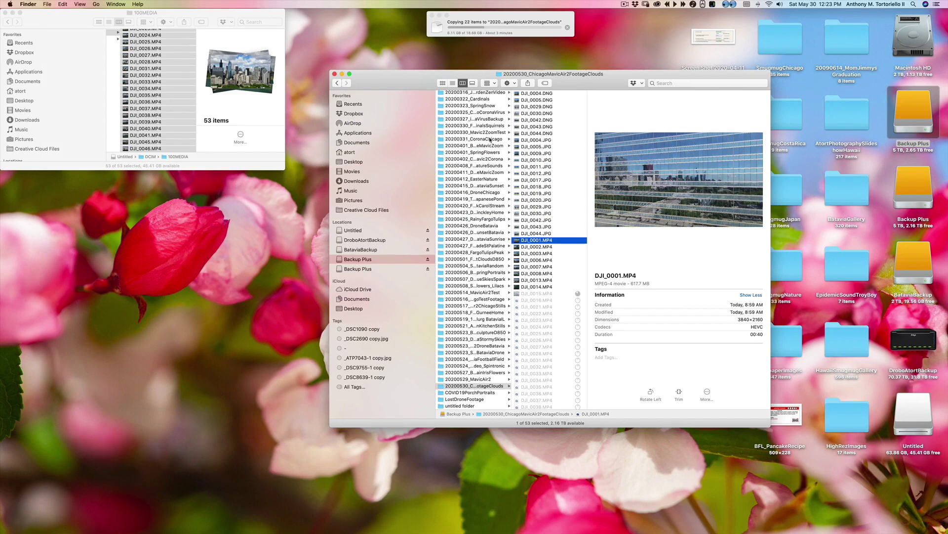
- Preview the panorama DJI_0020.JPG in full screen and close the preview
drag(567, 81, 522, 78)
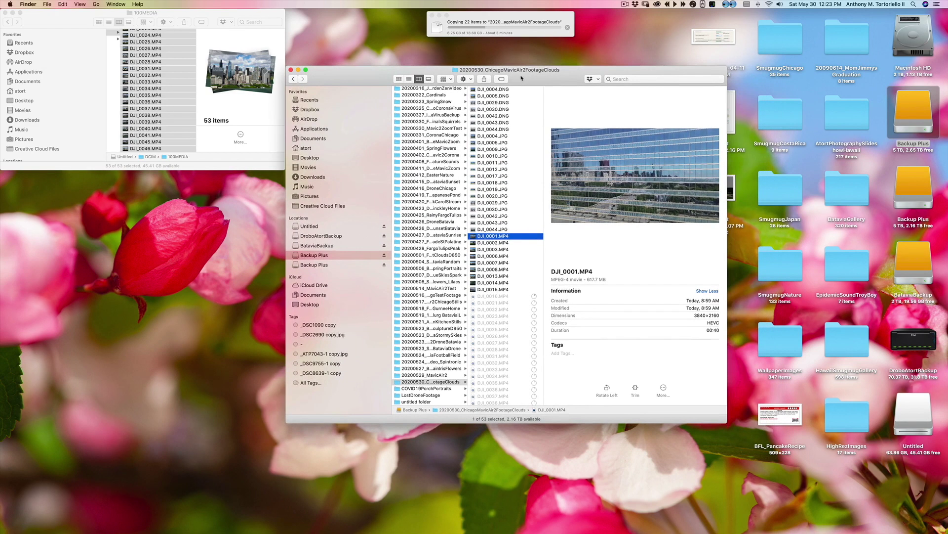
click(514, 196)
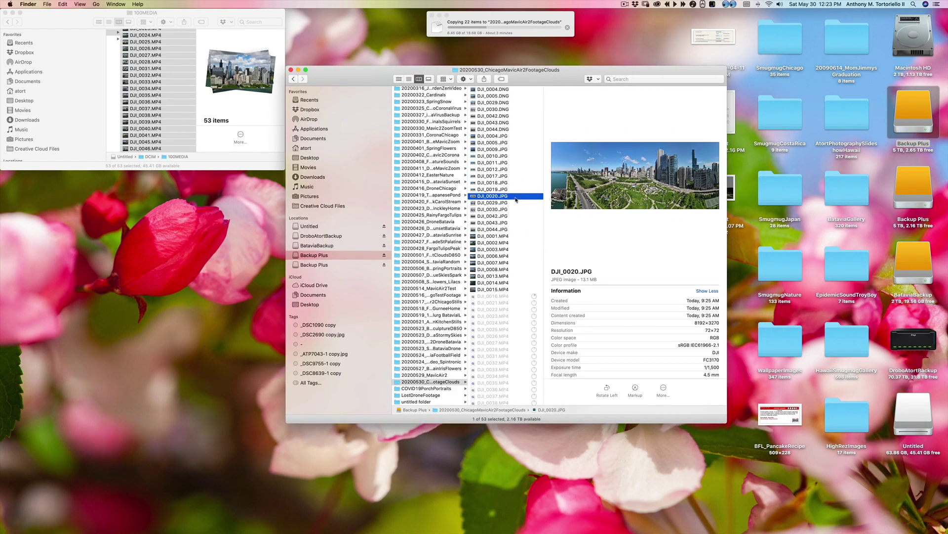
key(space)
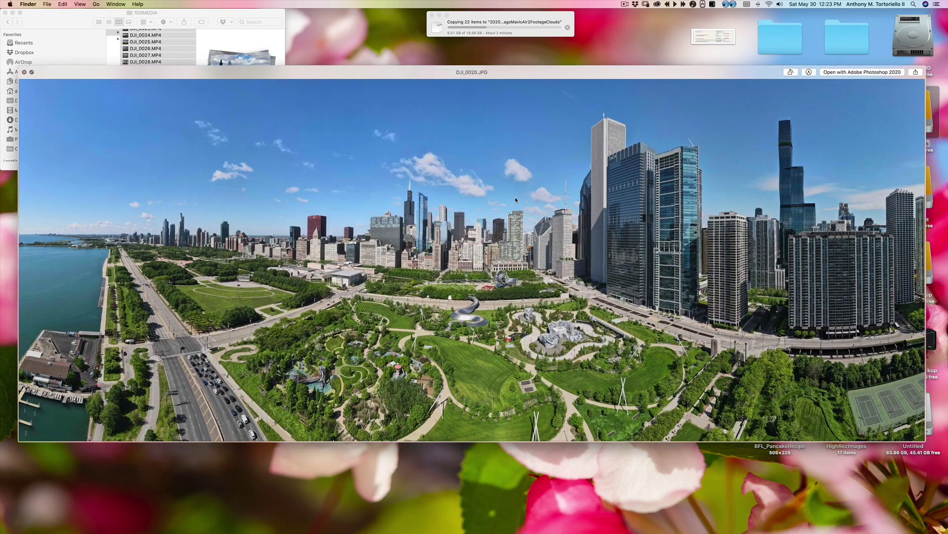
click(32, 72)
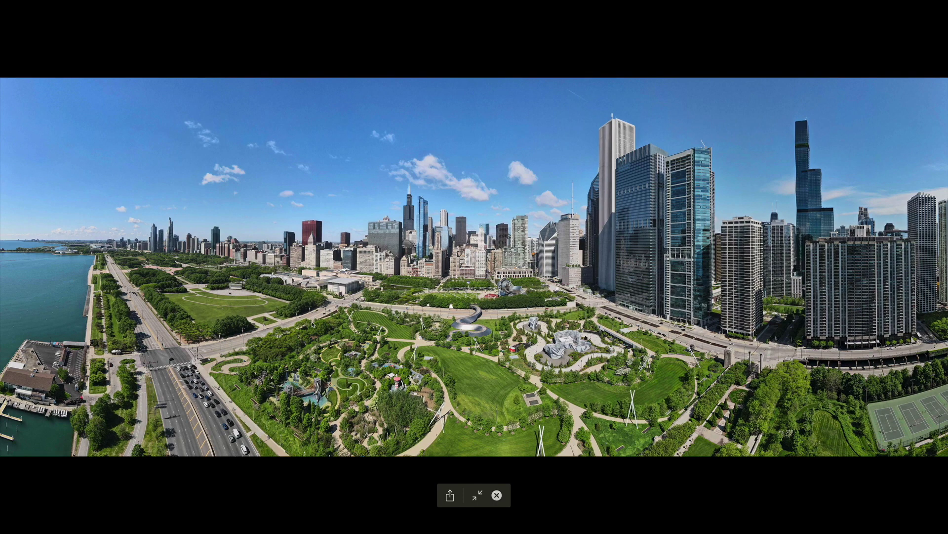
key(space)
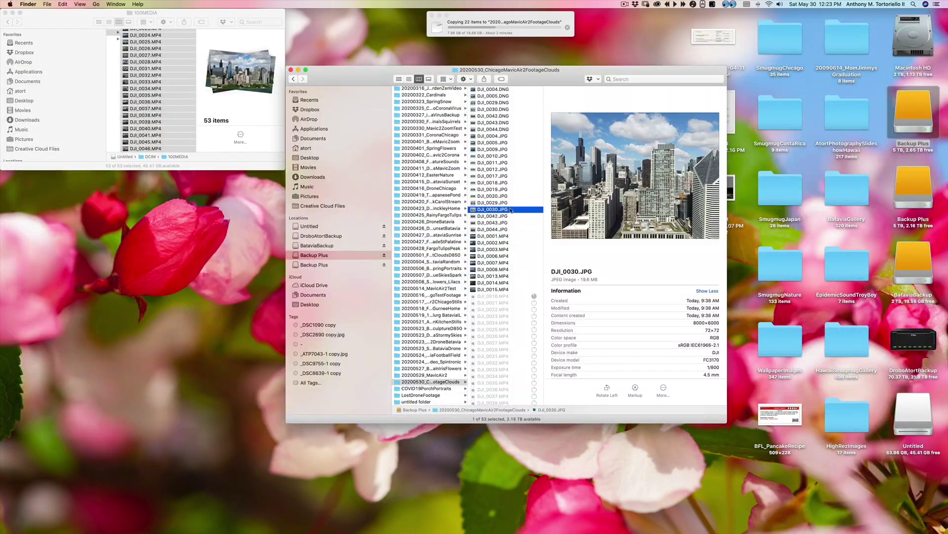
- Preview the panorama DJI_0017.JPG at large size and check the thumbnail and details of DJI_0005.JPG
click(512, 176)
key(space)
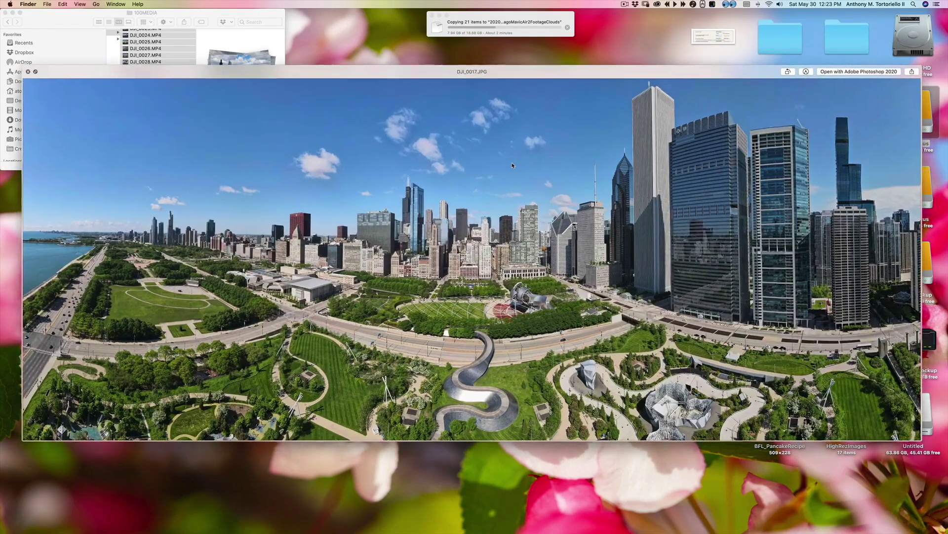
key(space)
click(508, 144)
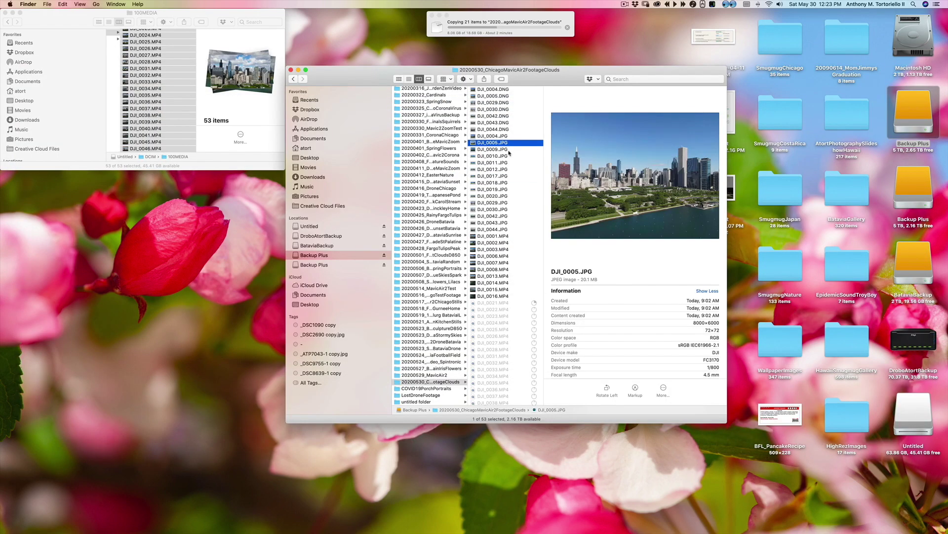
- Preview the panorama DJI_0010.JPG in full screen and close the preview
click(509, 156)
key(space)
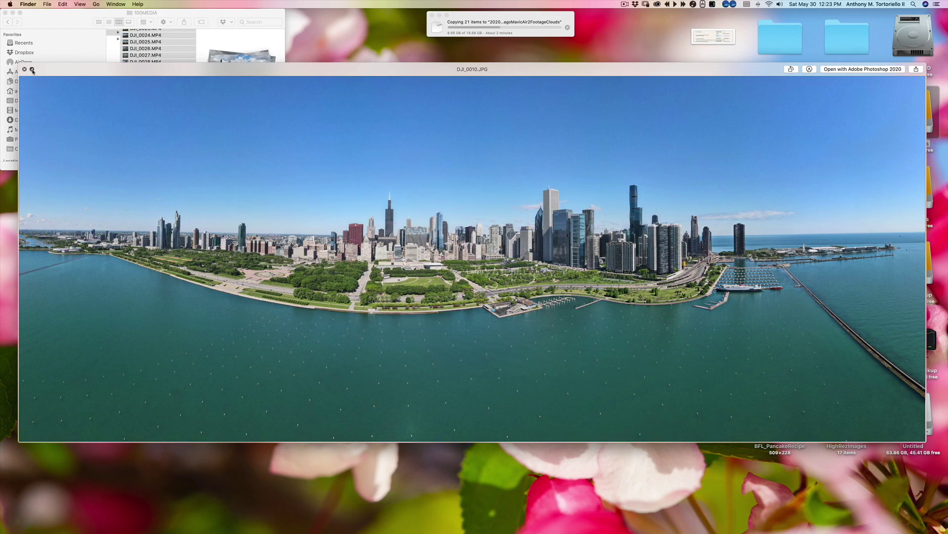
click(32, 70)
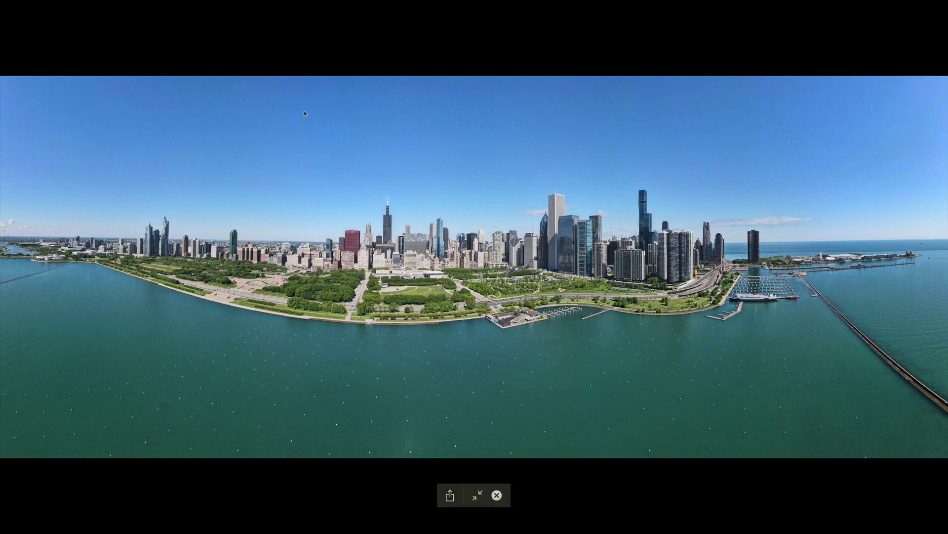
key(space)
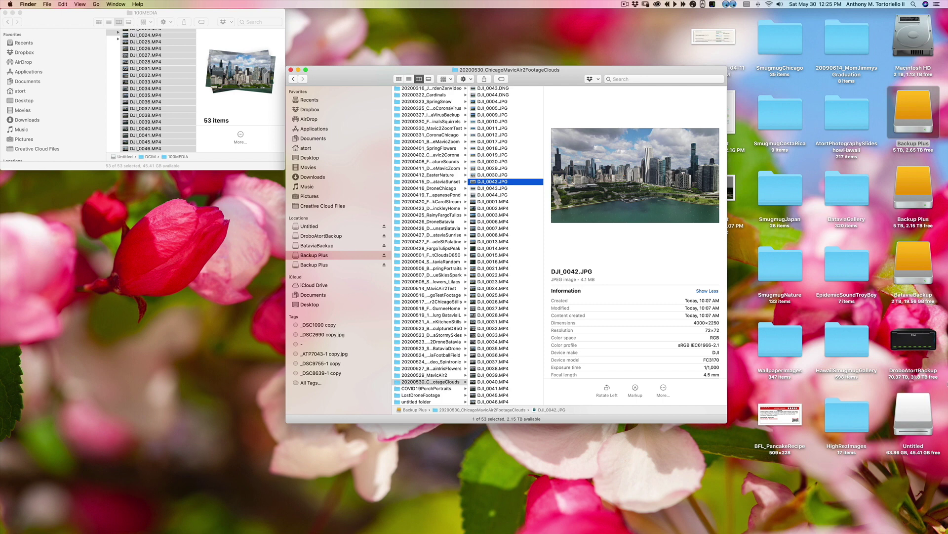
- Eject only the Untitled memory card volume
right_click(905, 421)
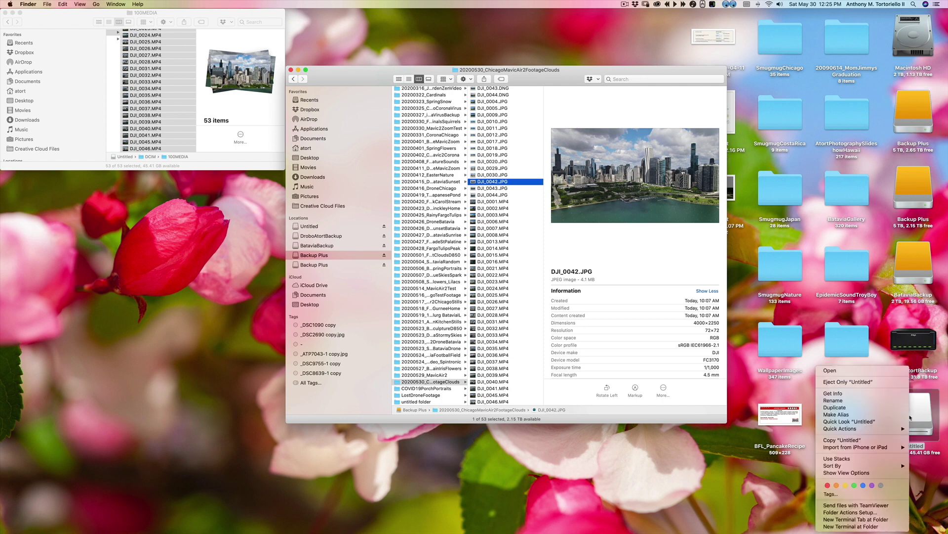
click(882, 385)
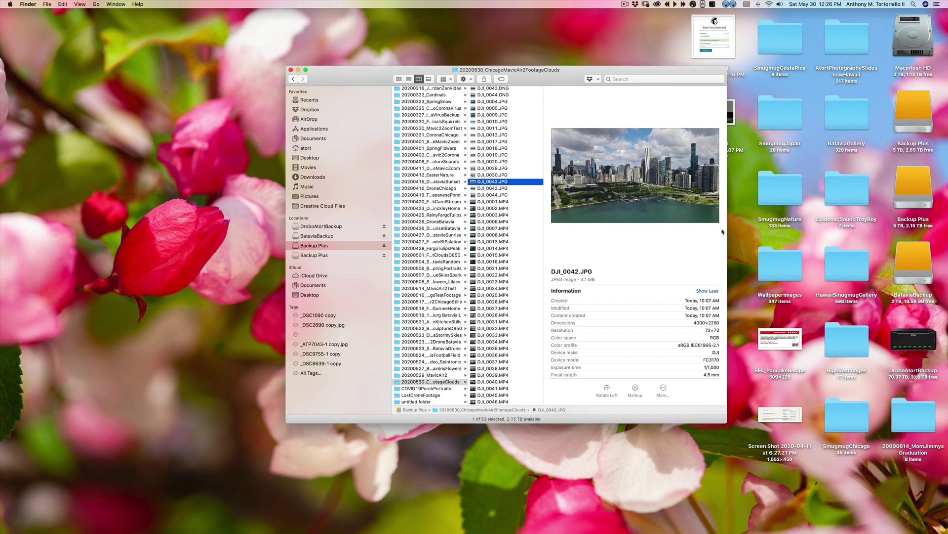
- Show the 20200530_ChicagoMavicAir2FootageClouds folder as icons and enlarge its window to fill nearly the whole screen
drag(546, 73, 261, 16)
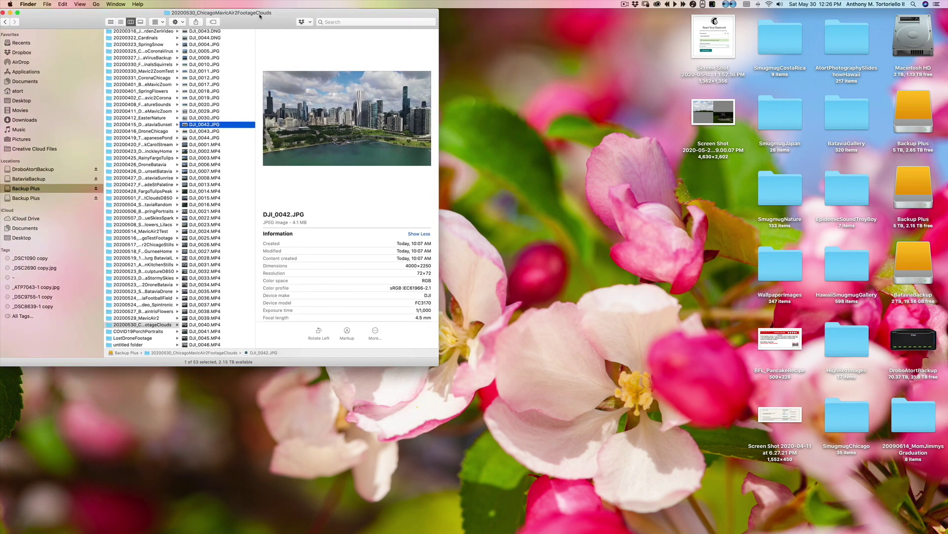
click(111, 22)
drag(439, 366, 931, 528)
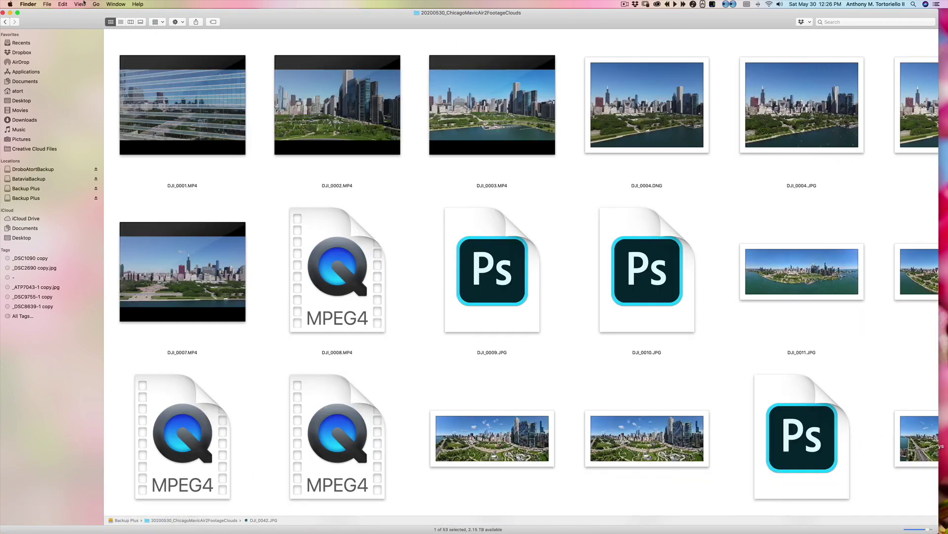
- Clean up the folder's icons by kind, and clean them up again by name
click(79, 4)
mouse_move(93, 67)
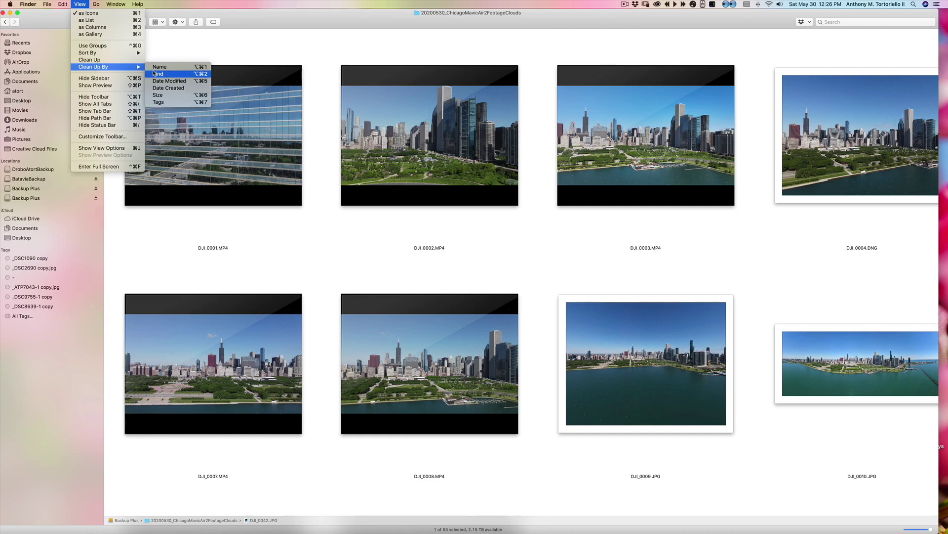
click(158, 66)
click(83, 4)
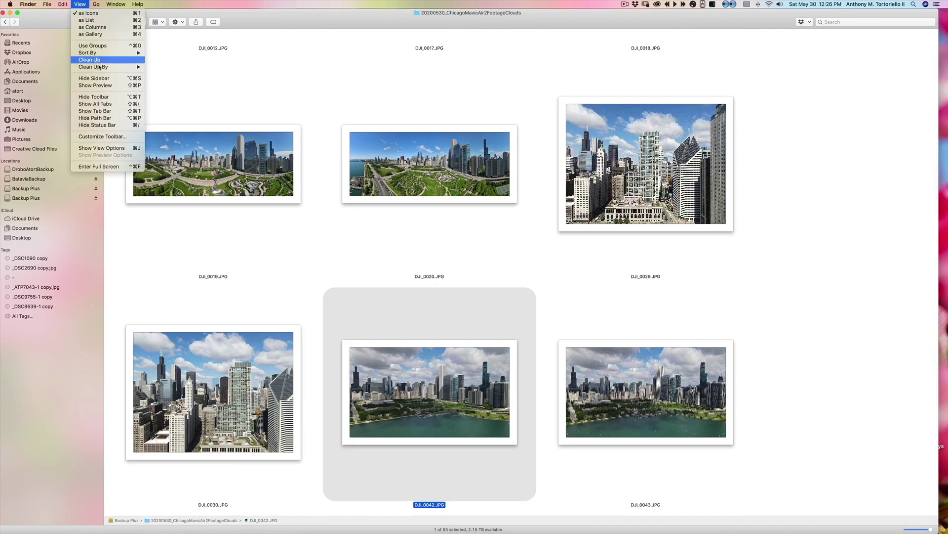
mouse_move(93, 67)
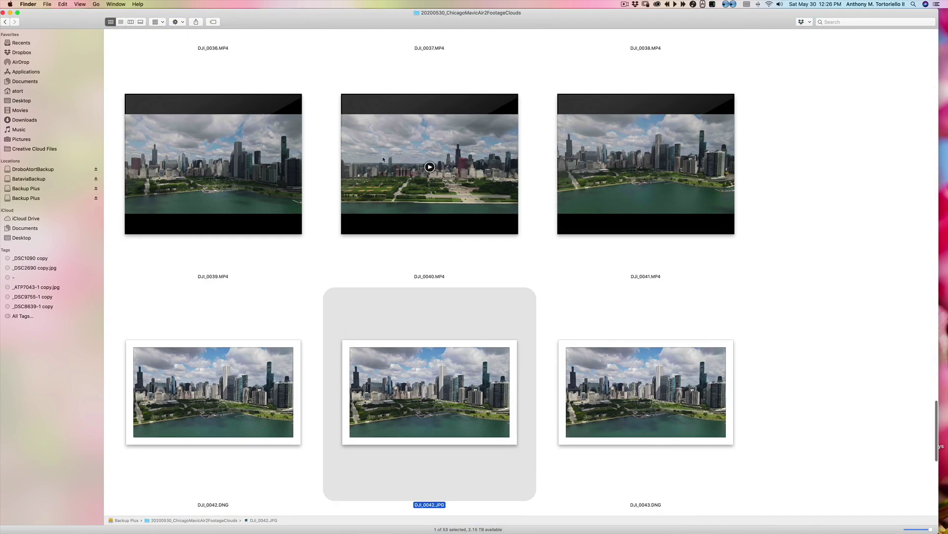
- Preview the raw still DJI_0043.DNG at large size, close it and look over the last files in the folder
scroll(580, 266, down, 1)
scroll(580, 265, down, 5)
click(602, 266)
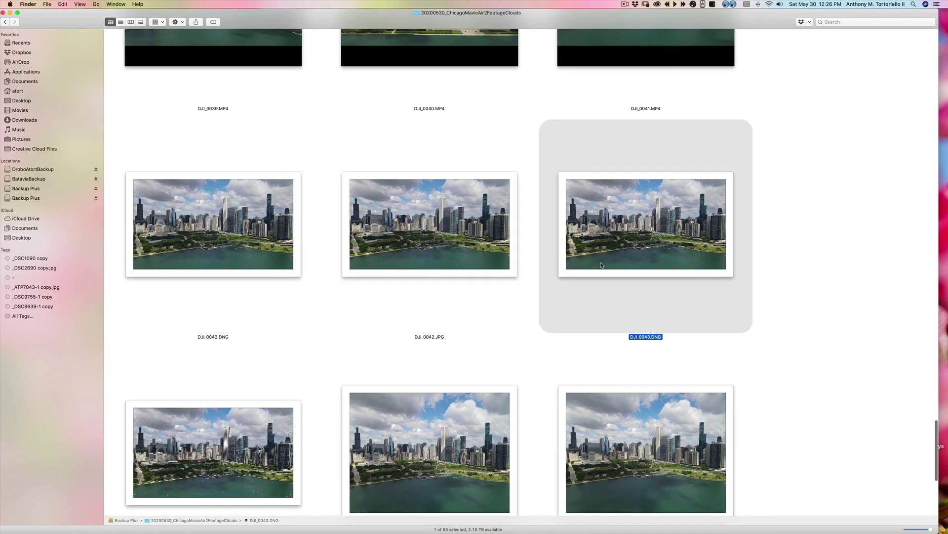
key(space)
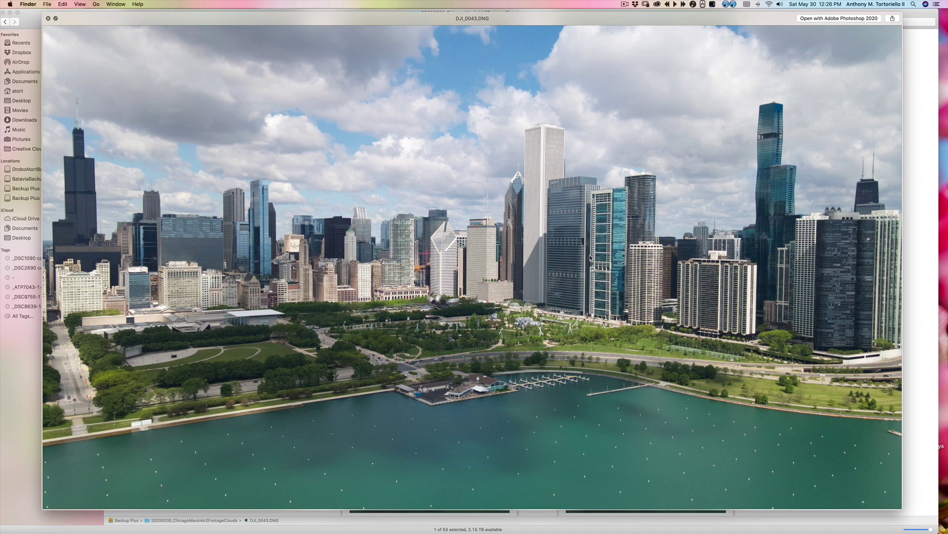
key(space)
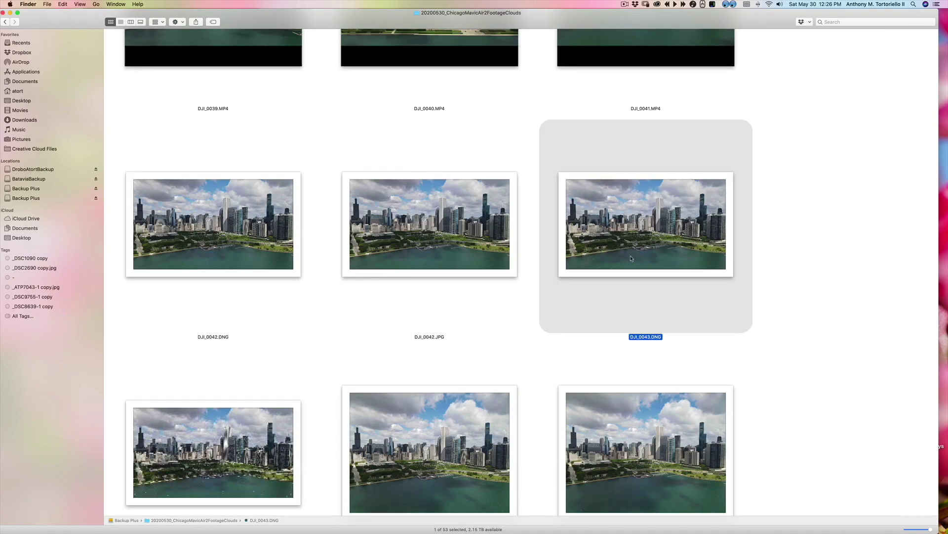
scroll(637, 252, down, 4)
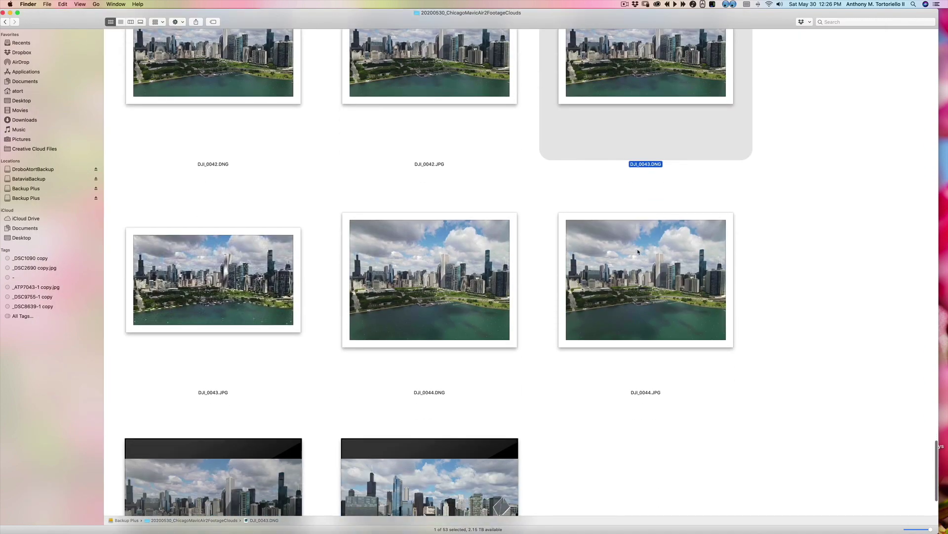
scroll(637, 252, down, 3)
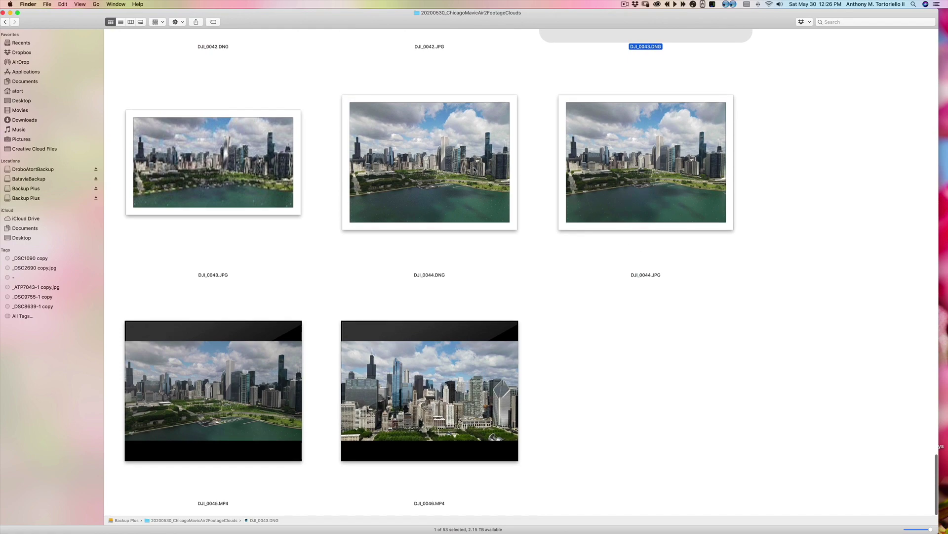
- Clean up the folder's icons by kind so that files of the same type sit together
scroll(474, 170, up, 10)
click(81, 4)
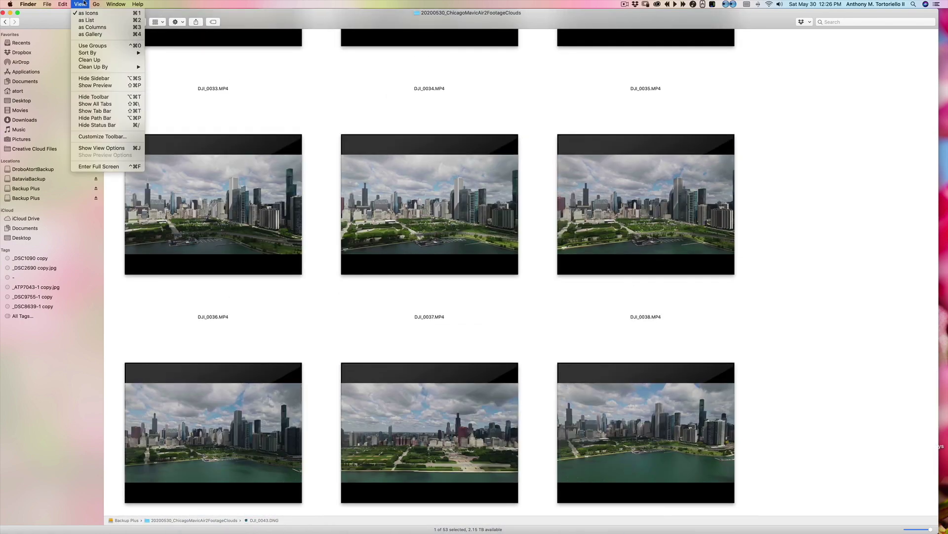
mouse_move(98, 66)
click(194, 72)
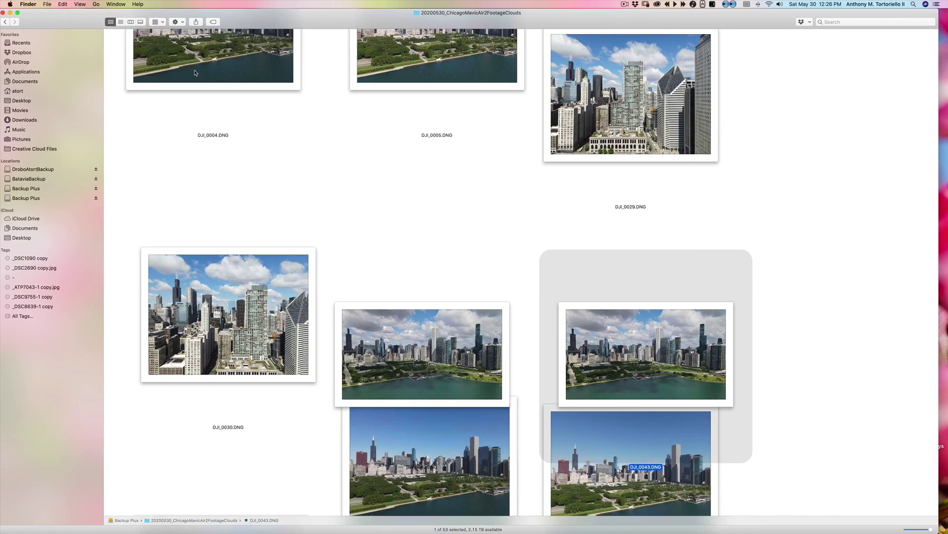
- Find the panorama DJI_0018.JPG among the JPG stills, preview it at large size and close the preview
scroll(820, 147, down, 12)
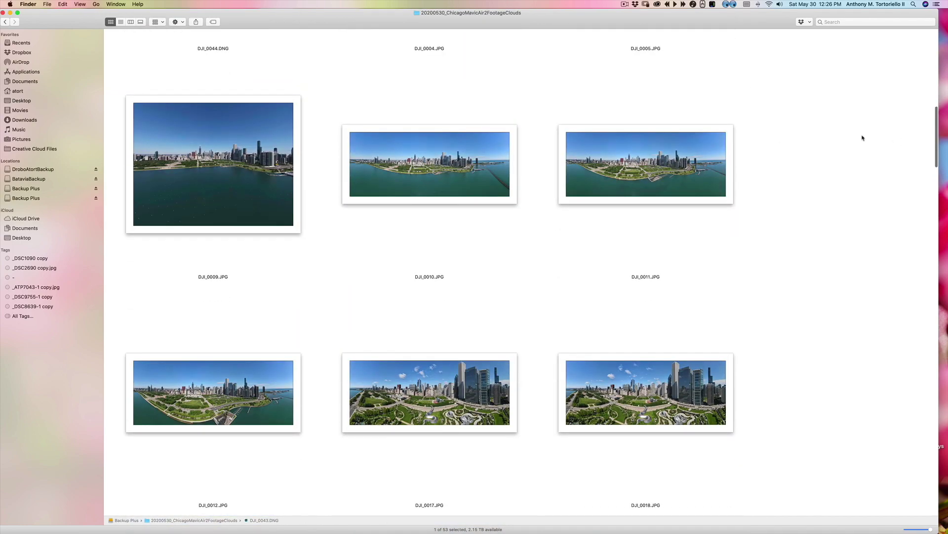
scroll(863, 138, down, 4)
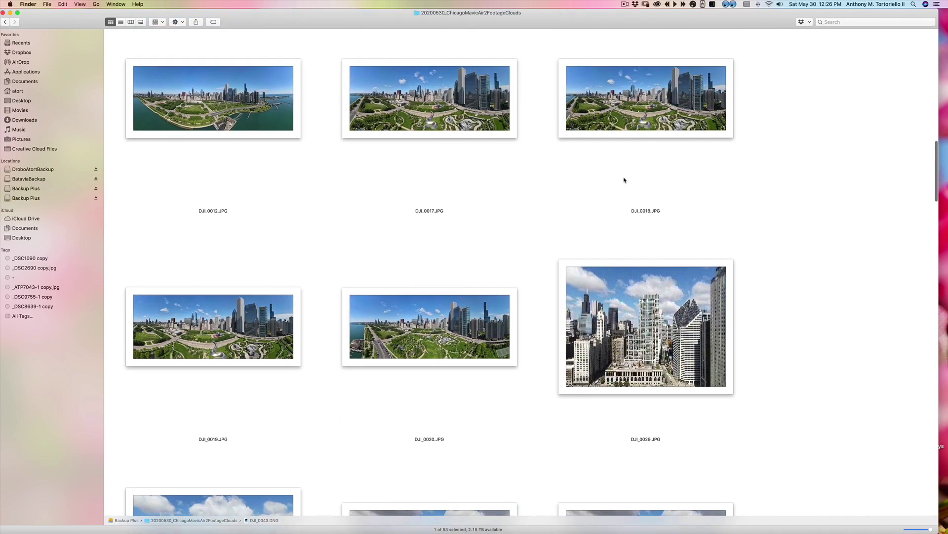
click(635, 129)
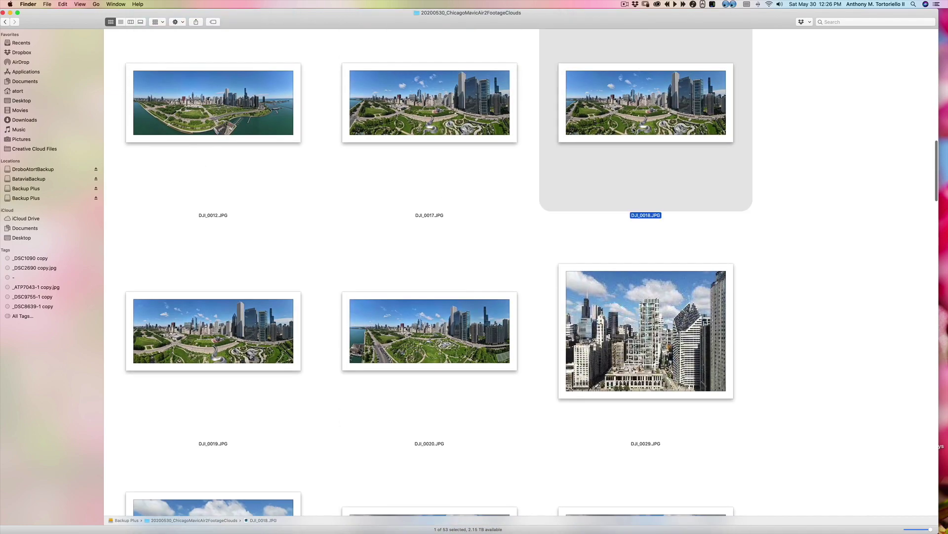
key(space)
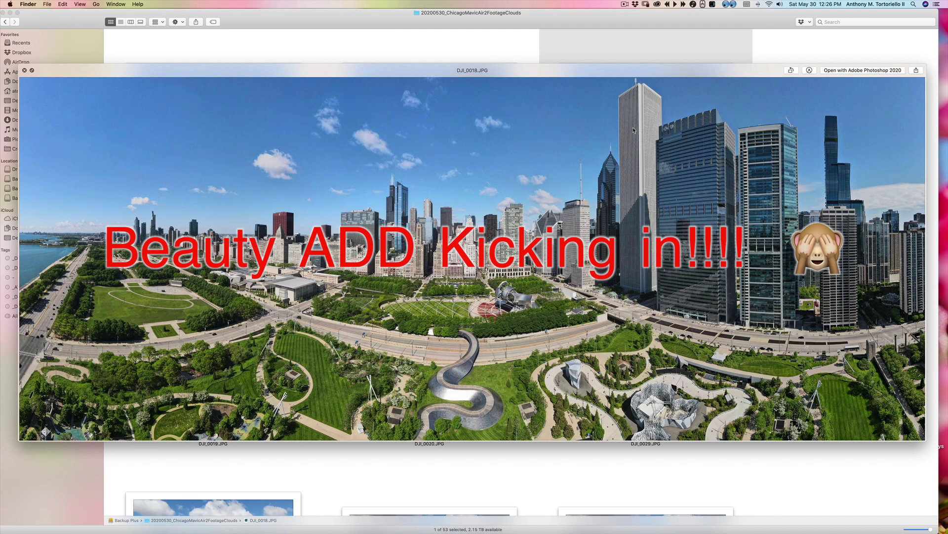
key(space)
- Play the video clip DJI_0001.MP4 in a preview, close it and give the clip a green tag
scroll(339, 201, up, 10)
click(423, 116)
key(space)
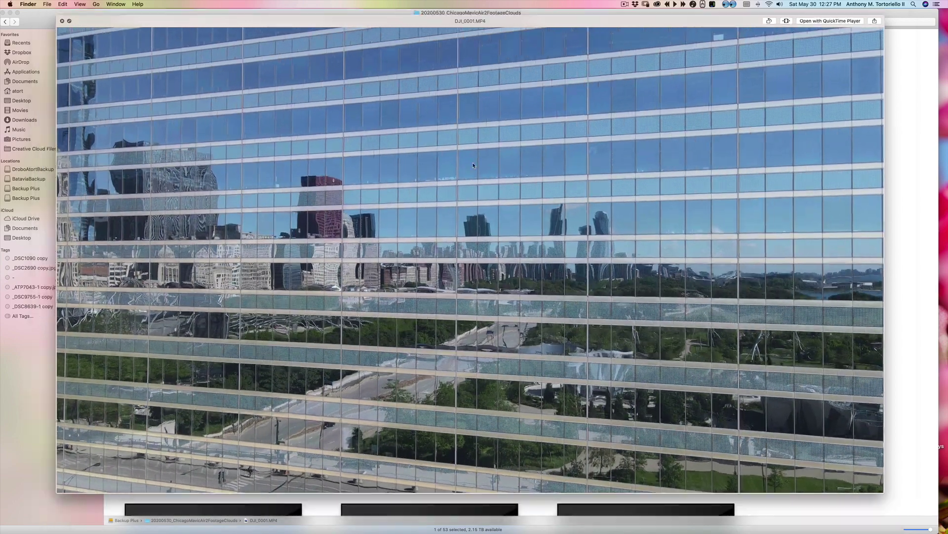
key(space)
right_click(473, 165)
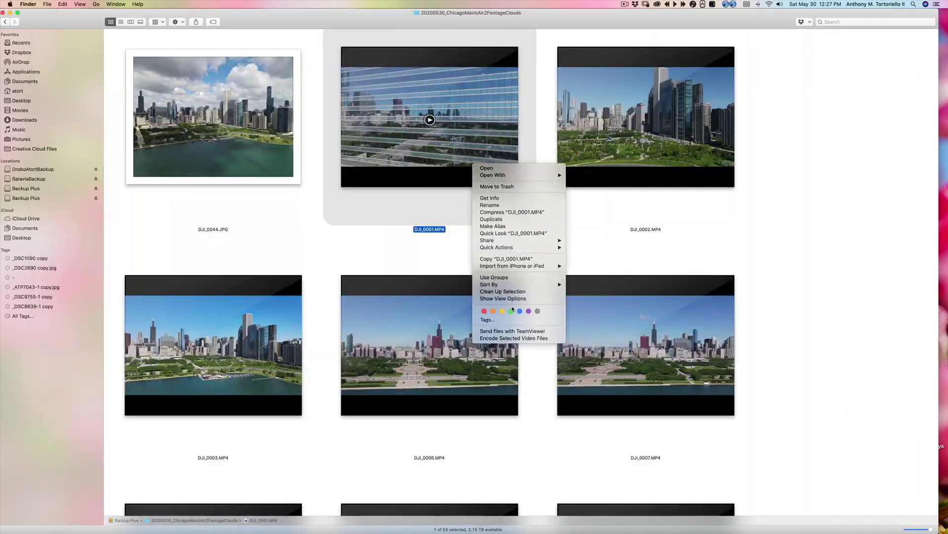
click(513, 310)
- Play the video clips DJI_0002.MP4 and DJI_0003.MP4 one after the other in a preview, closing each
click(645, 157)
key(space)
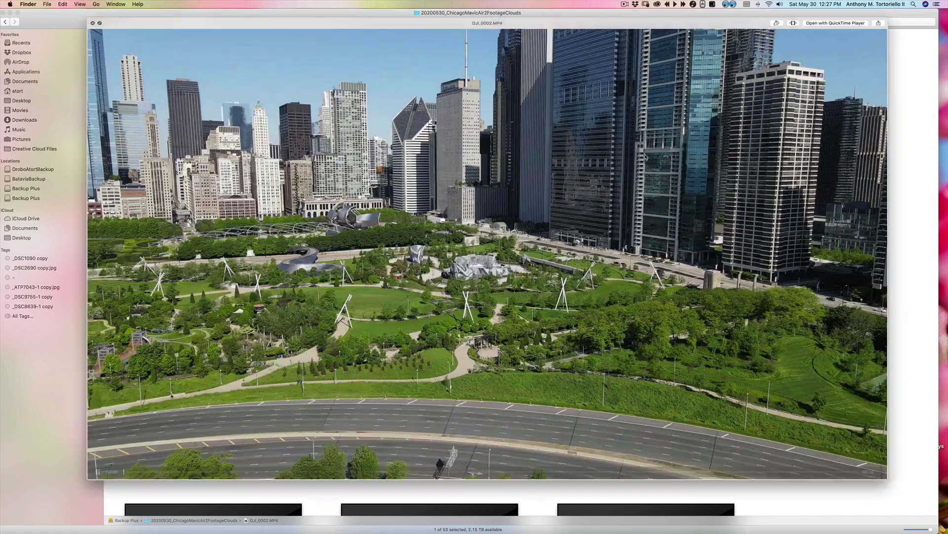
key(space)
click(300, 349)
key(space)
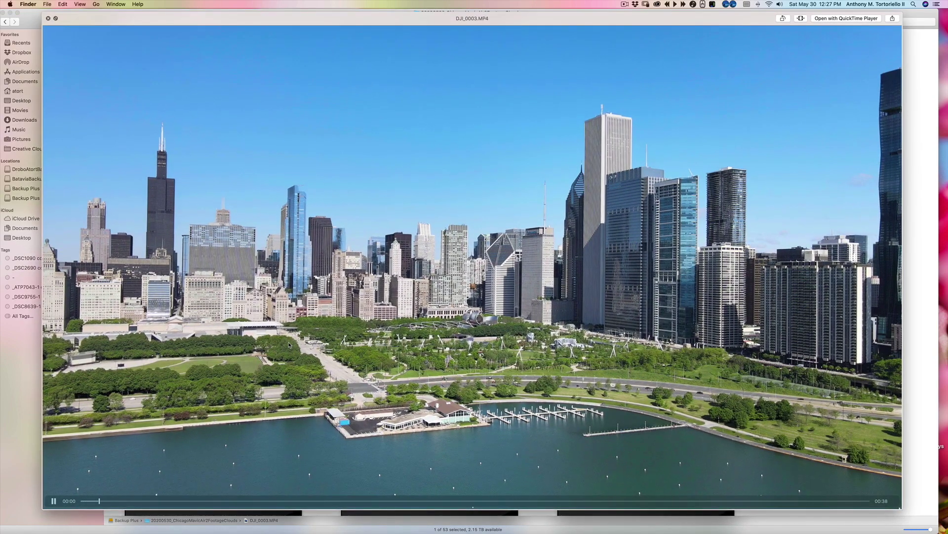
key(space)
- Play the overhead boat clip DJI_0014.MP4 in a preview and close it
scroll(420, 405, down, 5)
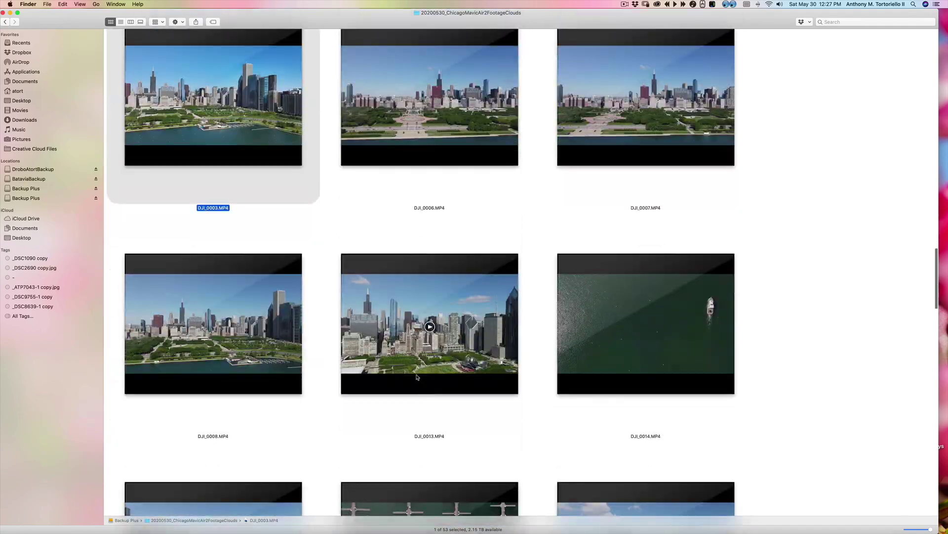
click(631, 342)
key(space)
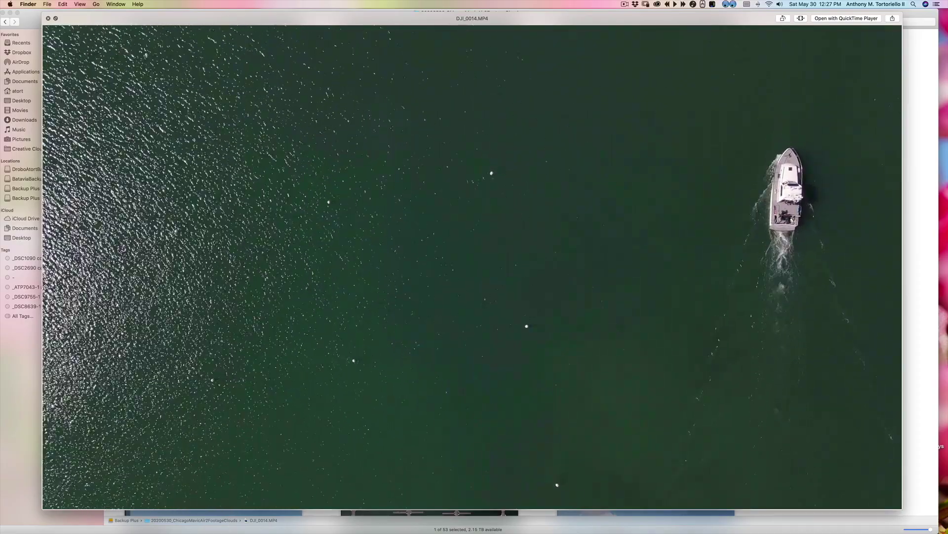
key(space)
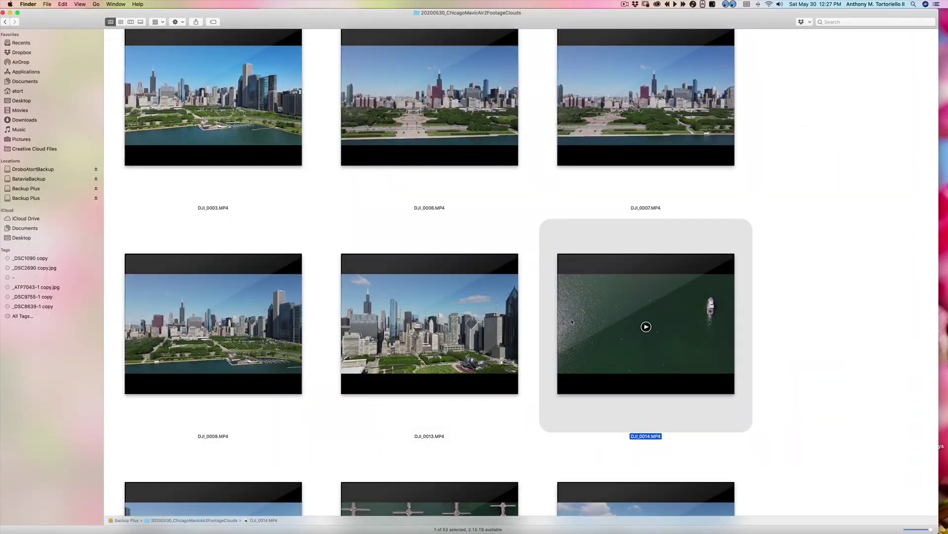
- Play the overhead dock clip DJI_0016.MP4 in a preview, close it and give the clip a green tag
key(Down)
key(Left)
key(space)
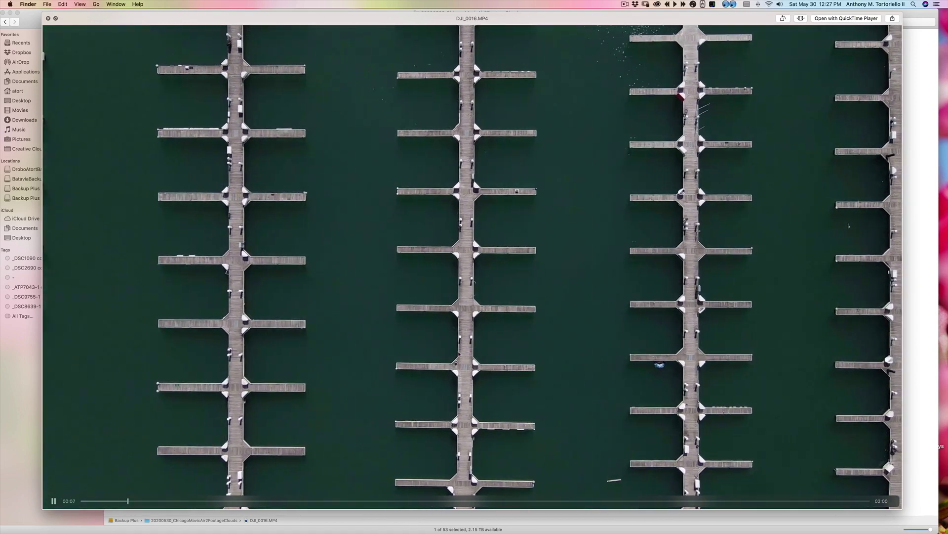
key(space)
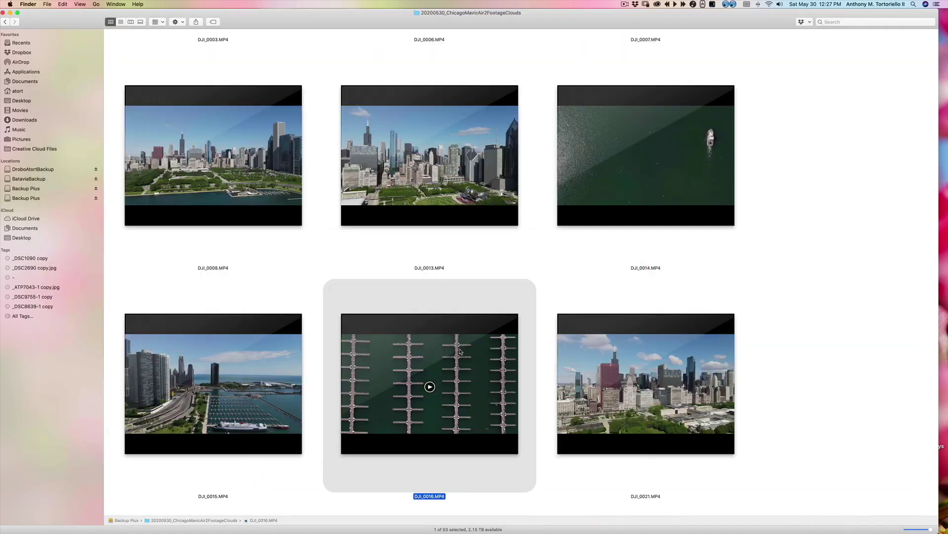
right_click(490, 349)
click(528, 491)
- Play the harbour clip DJI_0015.MP4 in a preview, skip forward through it in several jumps and close it
key(Left)
key(space)
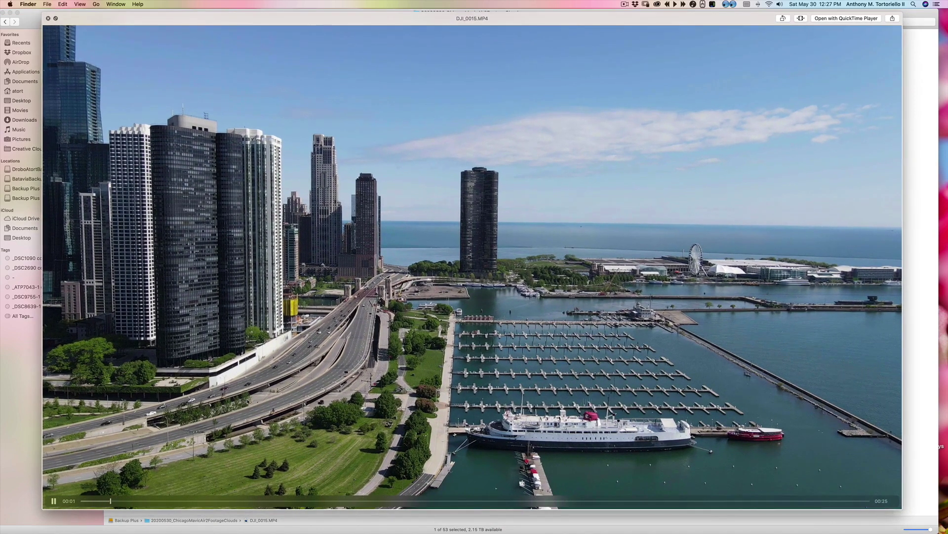
click(383, 500)
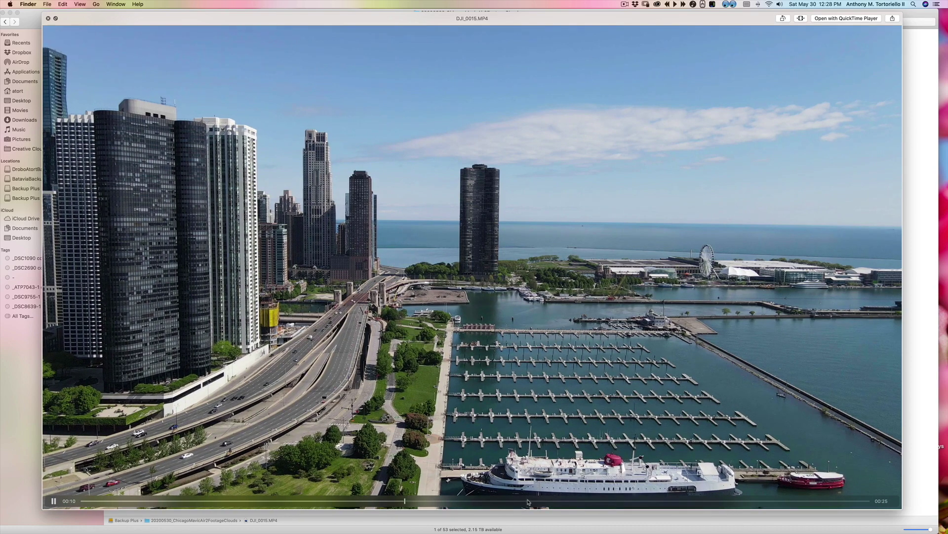
click(533, 500)
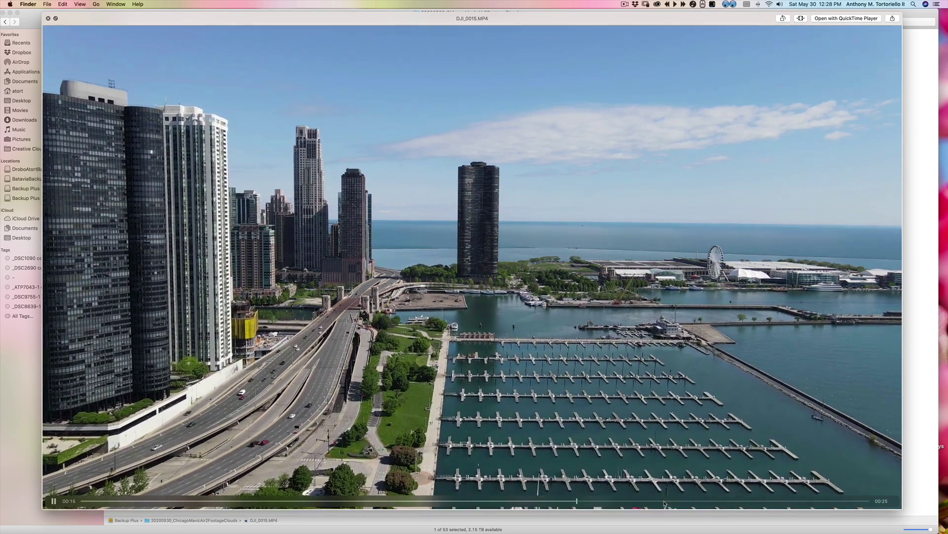
click(669, 500)
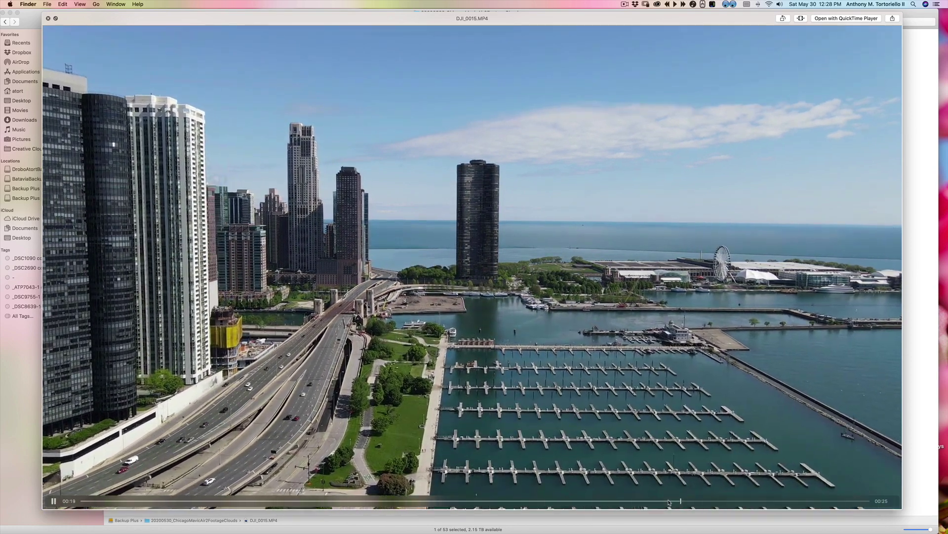
key(space)
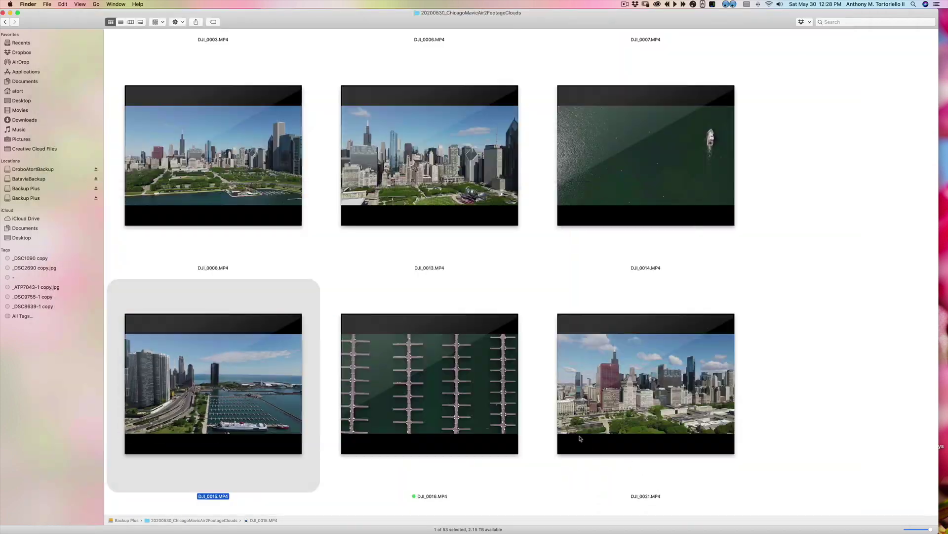
- Give the harbour clip DJI_0015.MP4 a green tag
scroll(316, 405, up, 1)
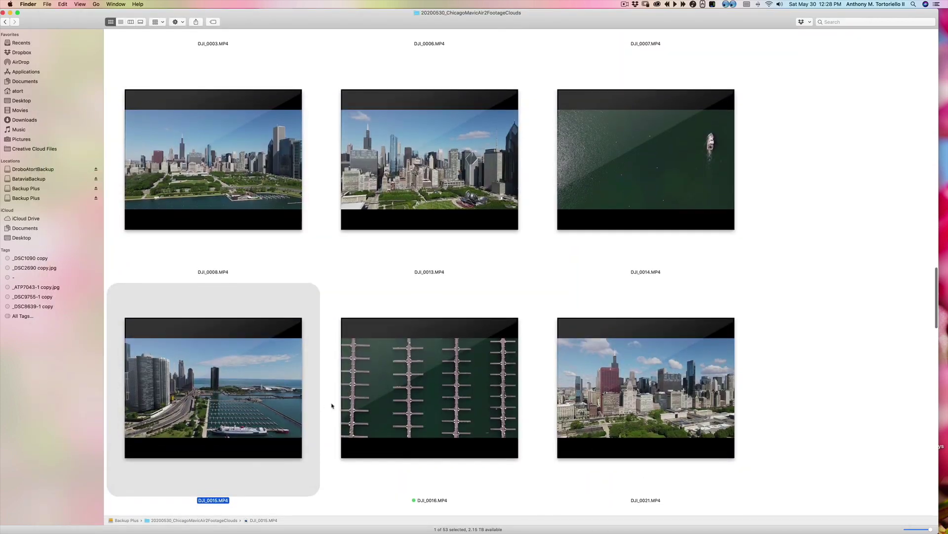
right_click(246, 353)
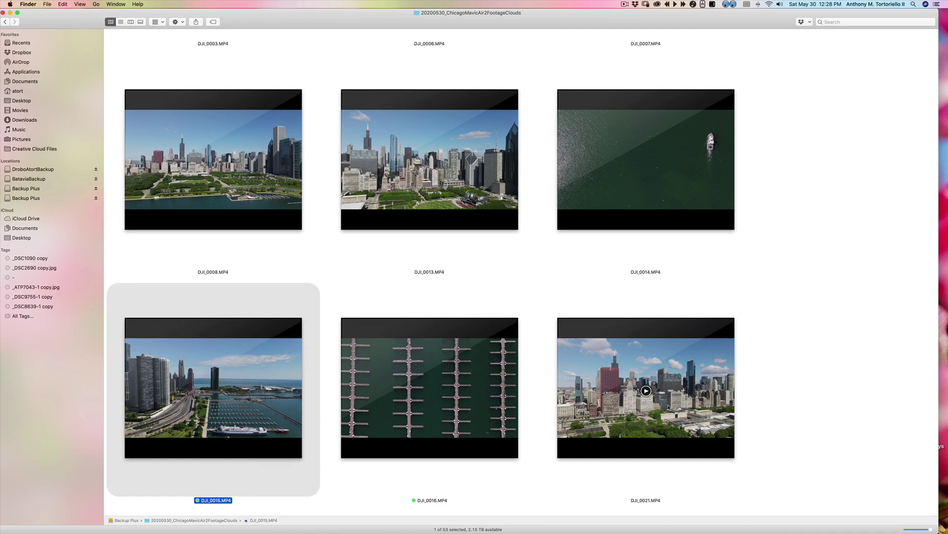
- Play the skyline clip DJI_0021.MP4 in a preview, skip forward in it once and close it
scroll(662, 375, down, 5)
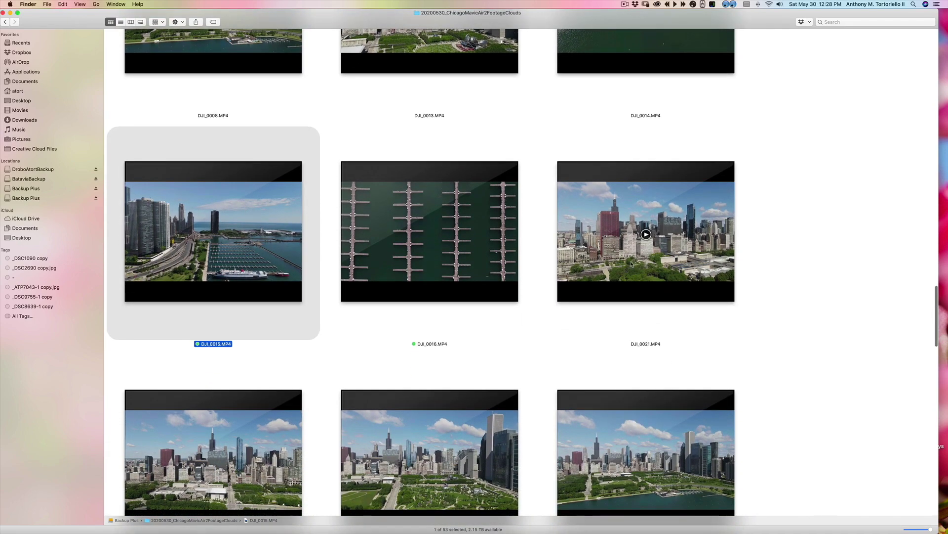
click(632, 267)
key(space)
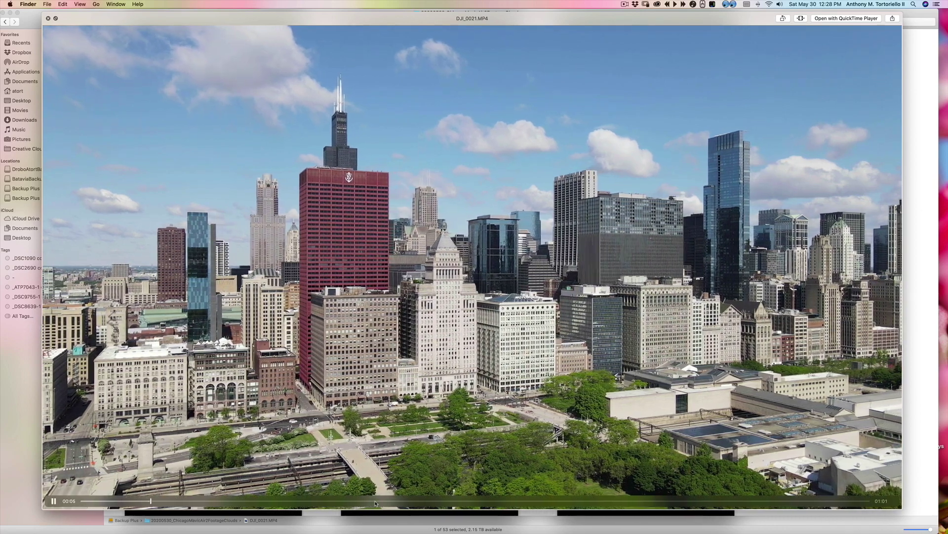
click(376, 501)
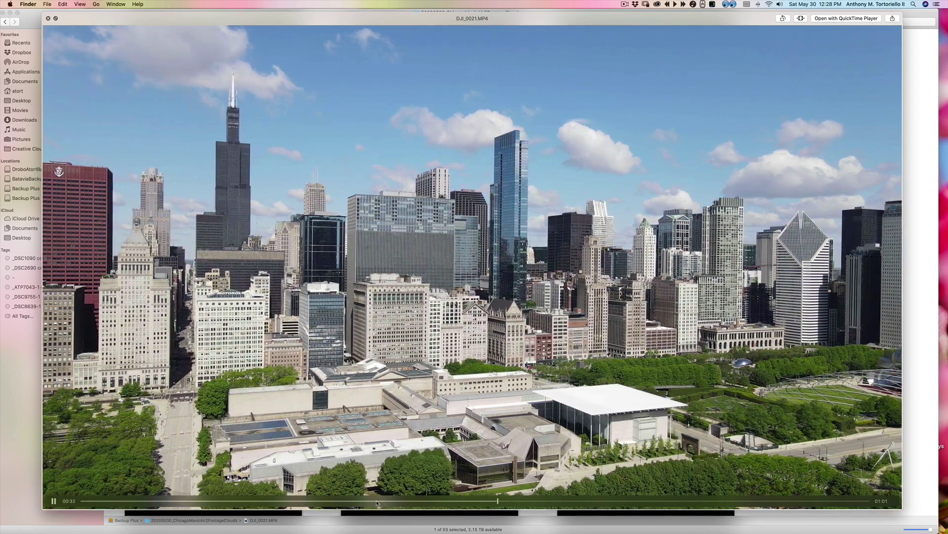
key(space)
- Play the lakefront skyline clip DJI_0024.MP4 in a preview, close it and give the clip a green tag
scroll(428, 421, down, 5)
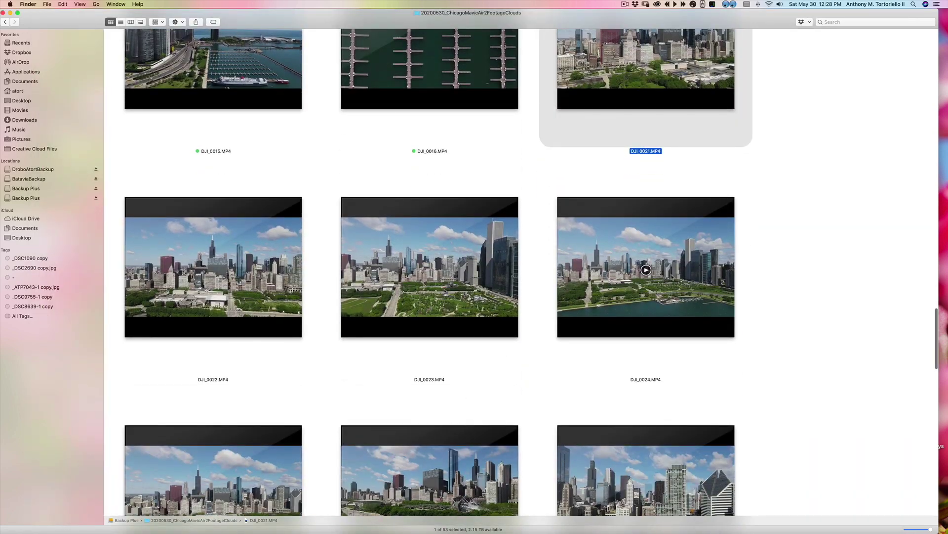
click(672, 276)
key(space)
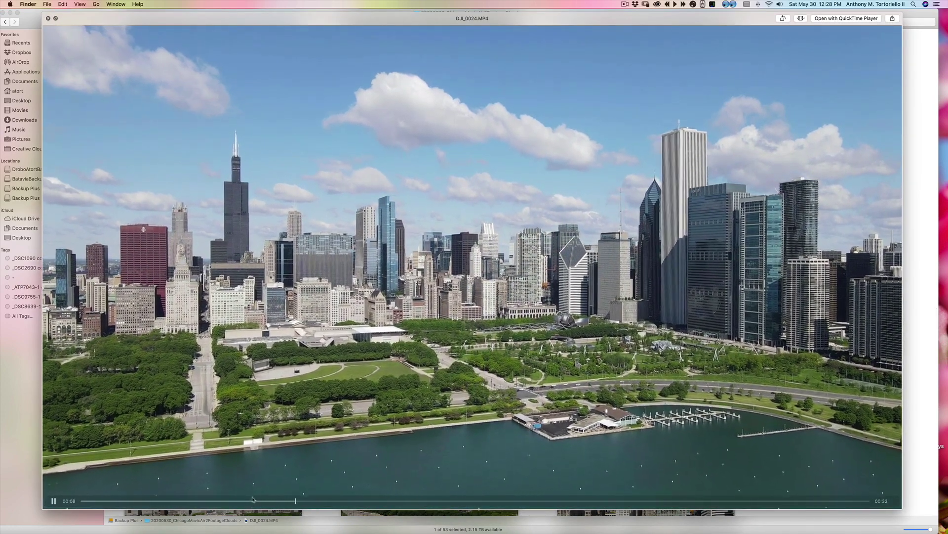
key(space)
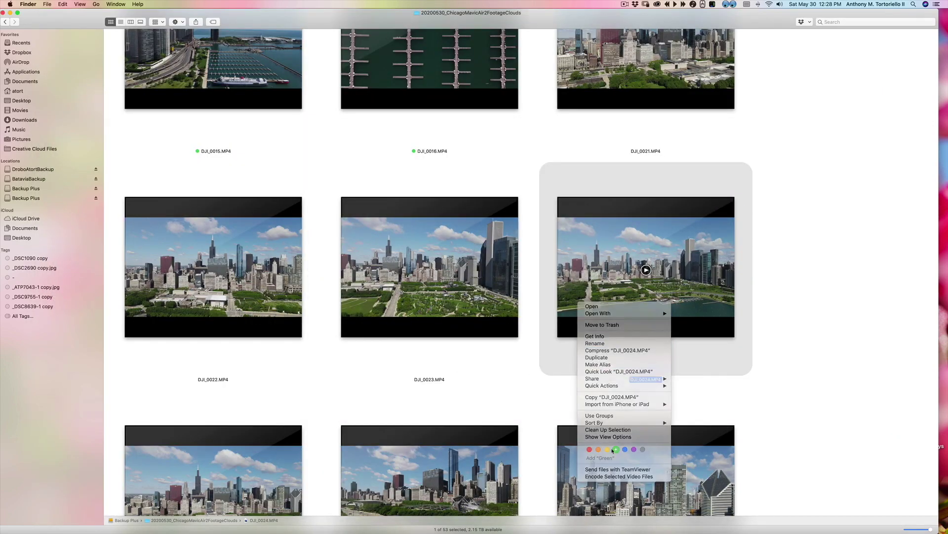
click(614, 450)
- Play the park and roadway clip DJI_0026.MP4 in a preview and close it
scroll(387, 341, down, 5)
scroll(471, 354, down, 2)
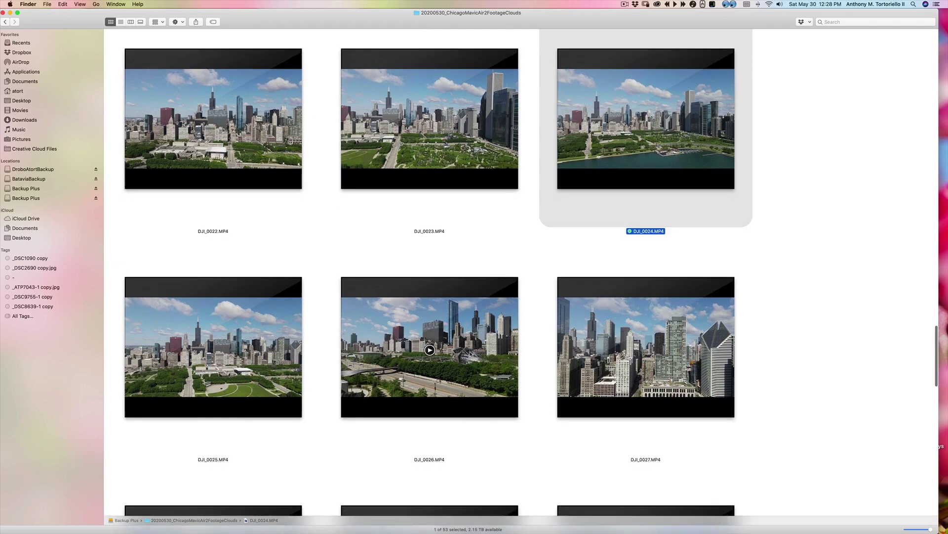
click(467, 350)
key(space)
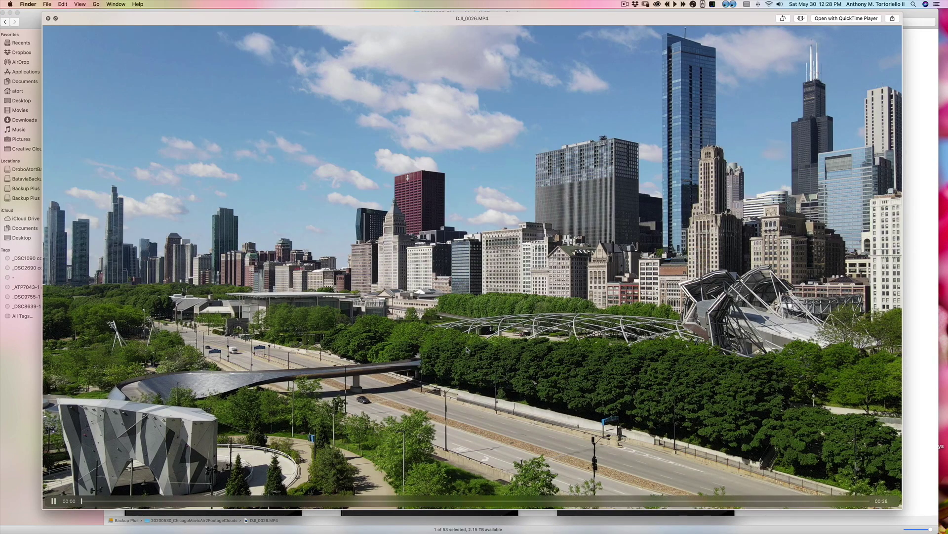
key(space)
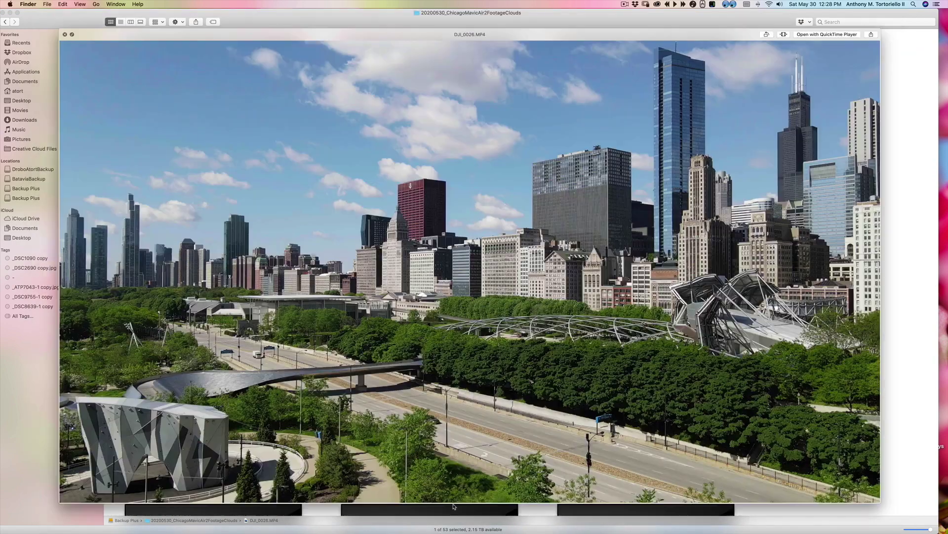
- Play the downtown clips DJI_0032.MP4 and DJI_0031.MP4 one after the other in a preview, closing each
key(Down)
key(Down)
key(space)
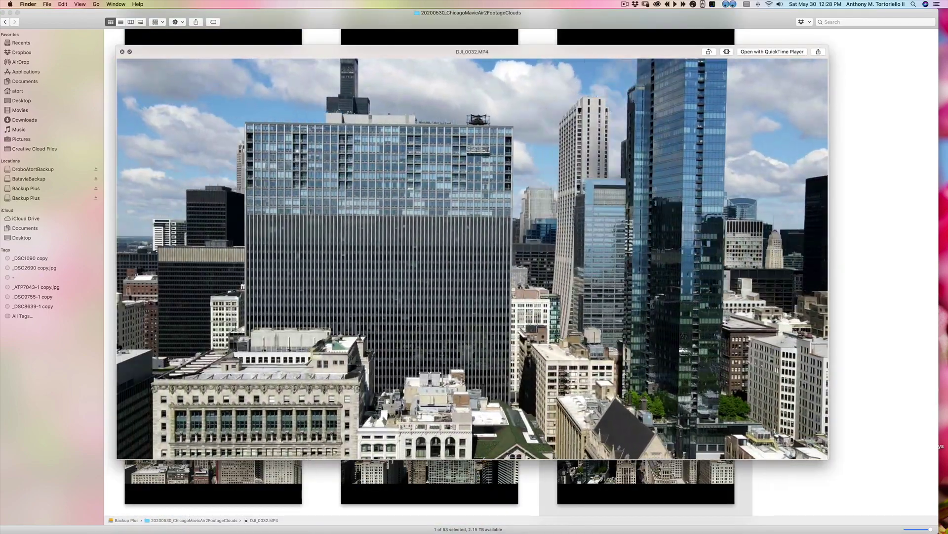
key(space)
key(Left)
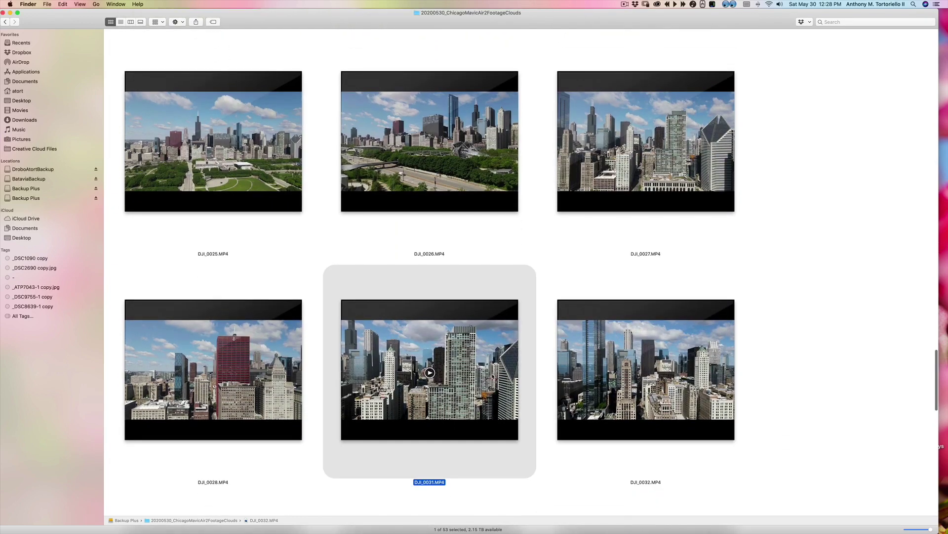
key(space)
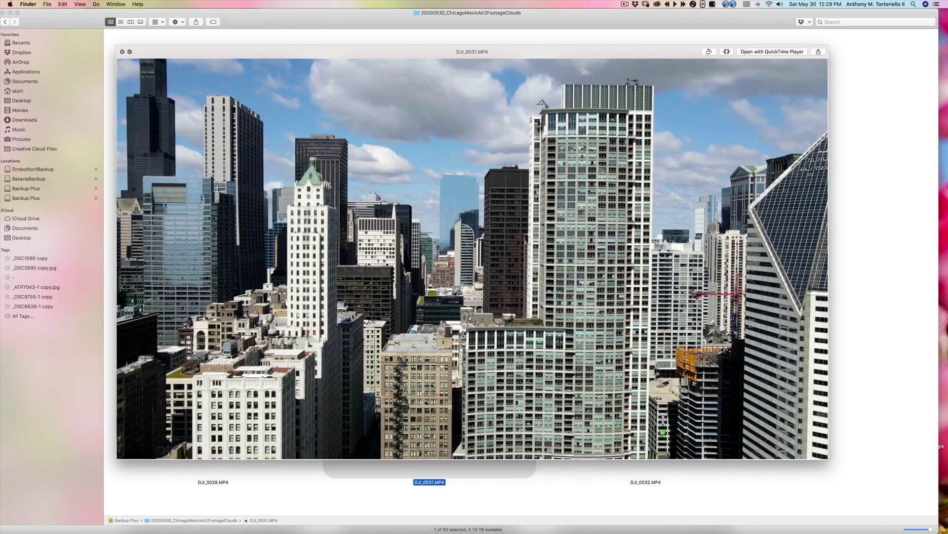
key(space)
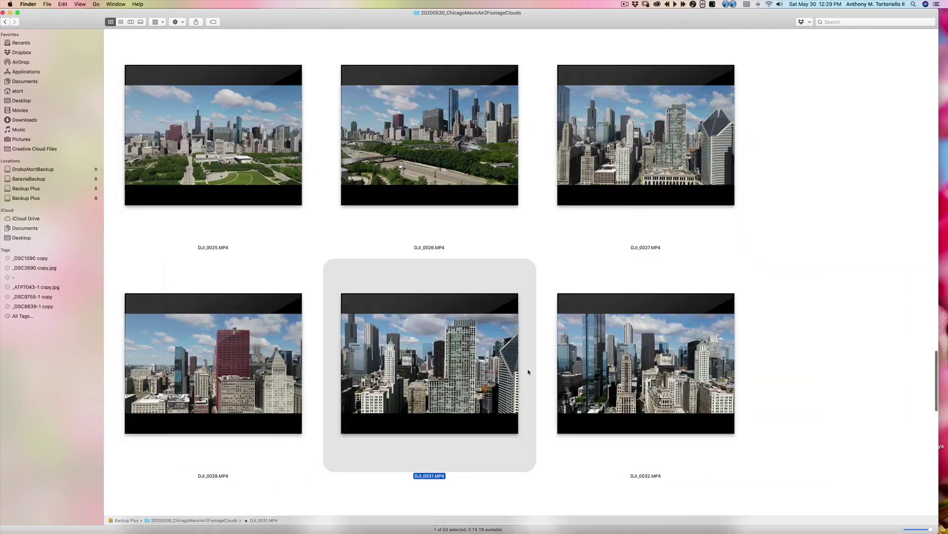
- Play the downtown clip DJI_0033.MP4 in a preview, close it and give the clip a green tag
scroll(550, 339, down, 5)
click(265, 434)
key(space)
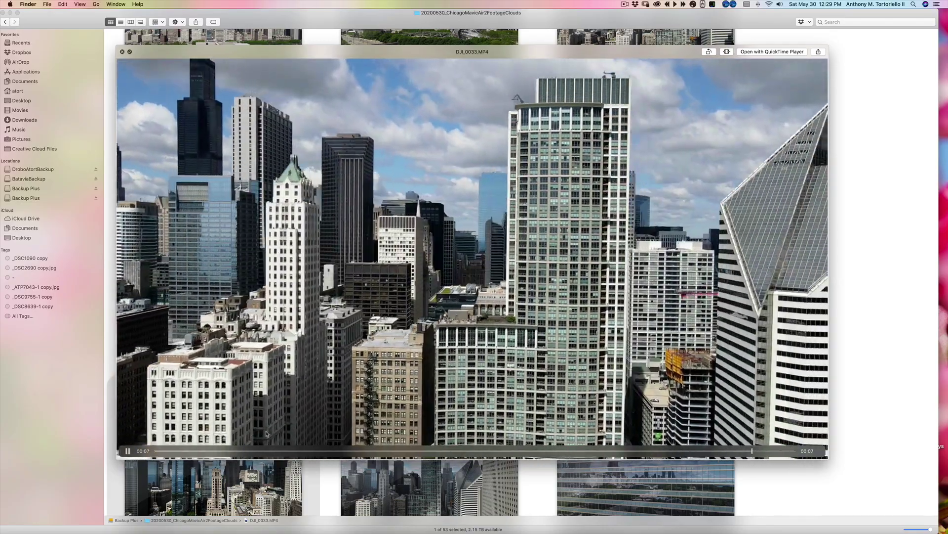
key(space)
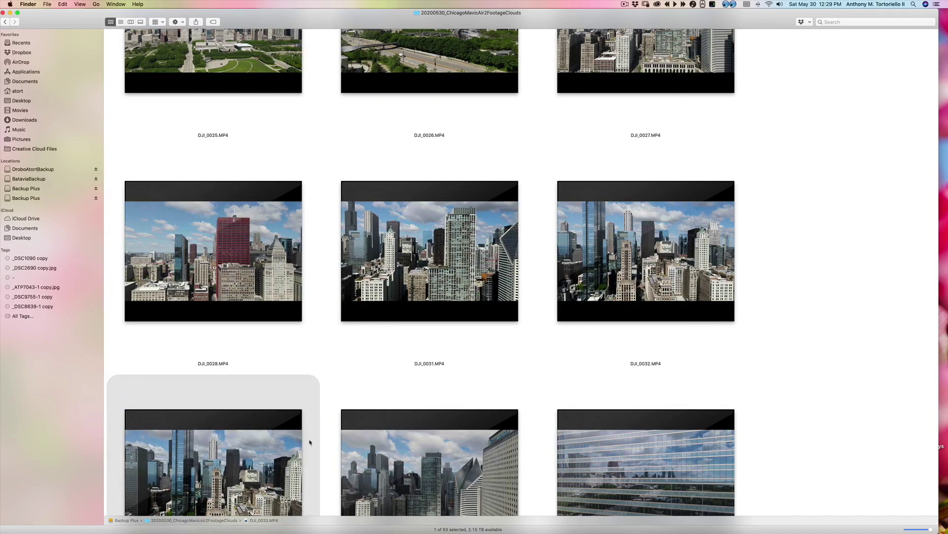
right_click(279, 446)
click(316, 498)
- Play the cloudy lakefront clip DJI_0037.MP4 in a preview and close it
scroll(696, 421, down, 5)
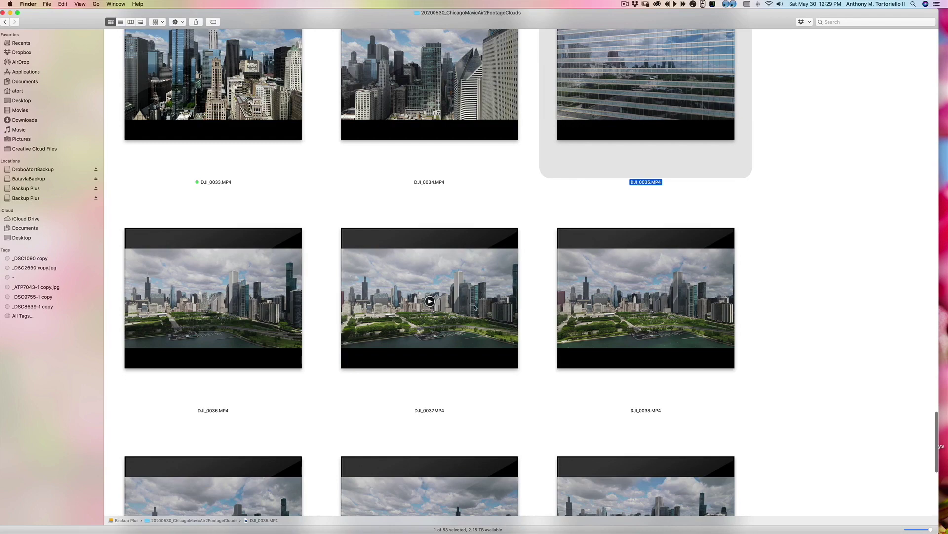
click(476, 313)
key(space)
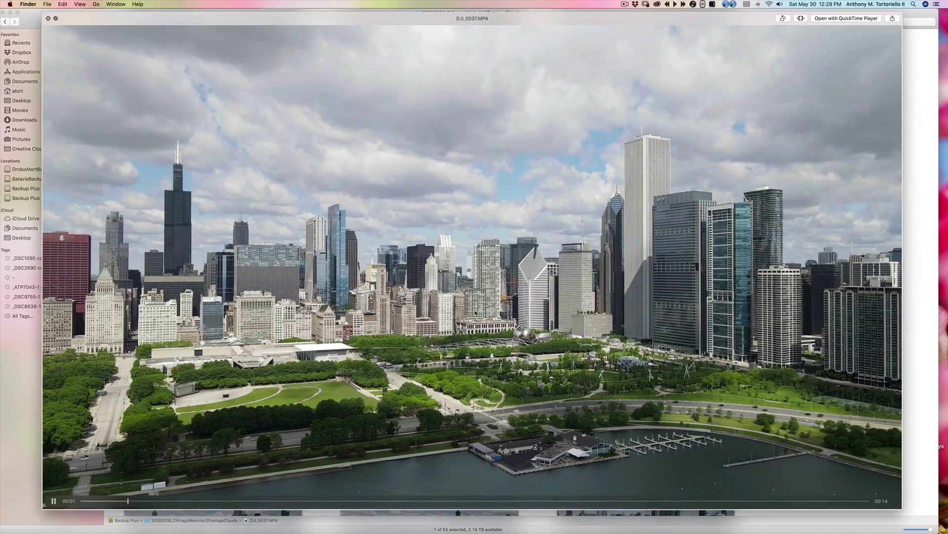
key(space)
- Play the fountain and skyline clip DJI_0040.MP4 in a preview, skip forward once, close it and tag the clip green
scroll(677, 345, down, 3)
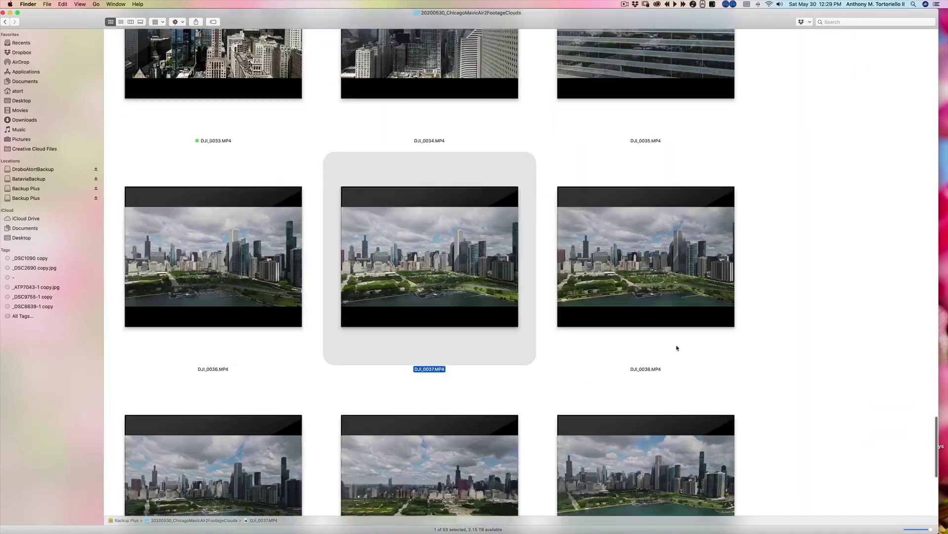
click(490, 363)
key(space)
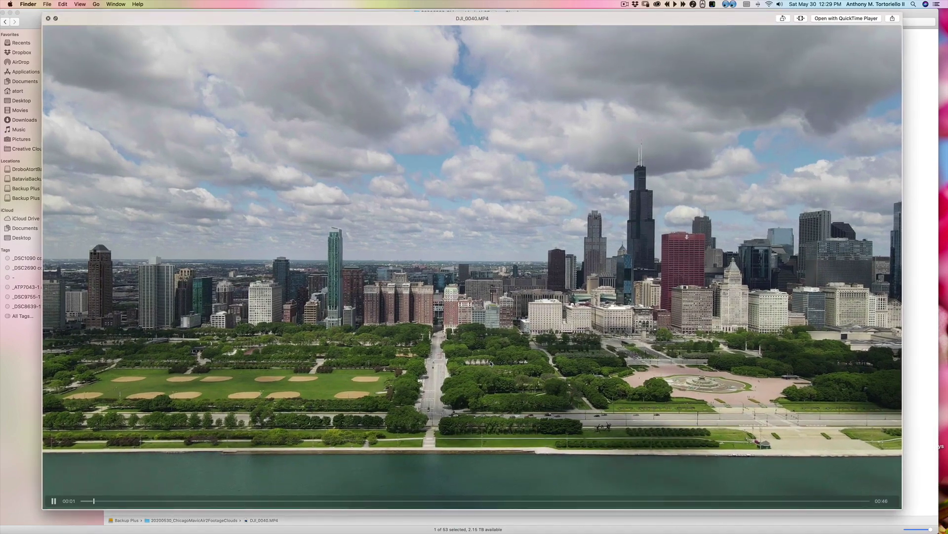
click(339, 500)
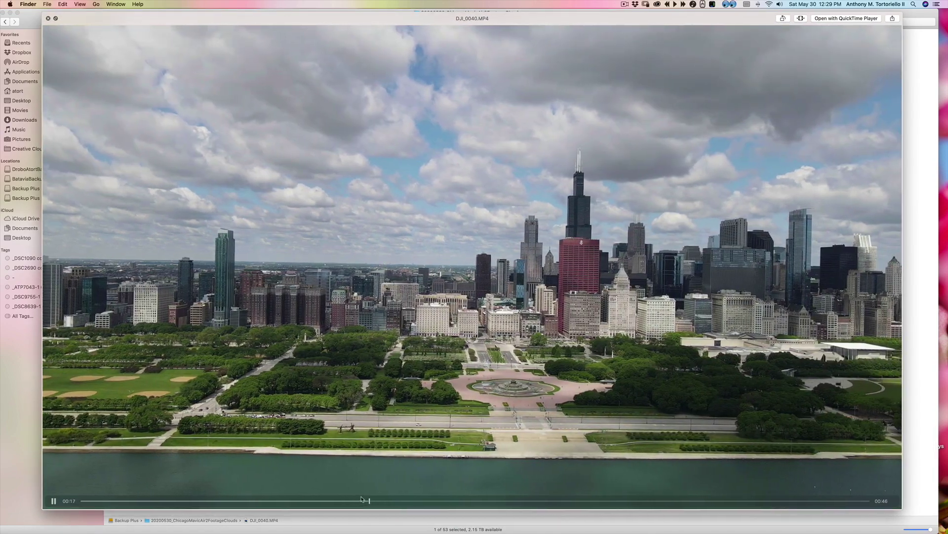
key(space)
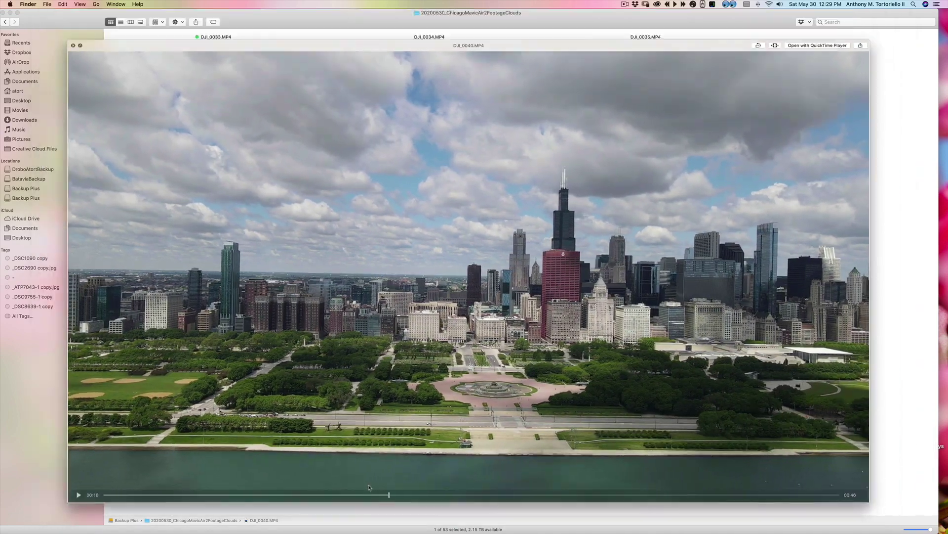
right_click(403, 352)
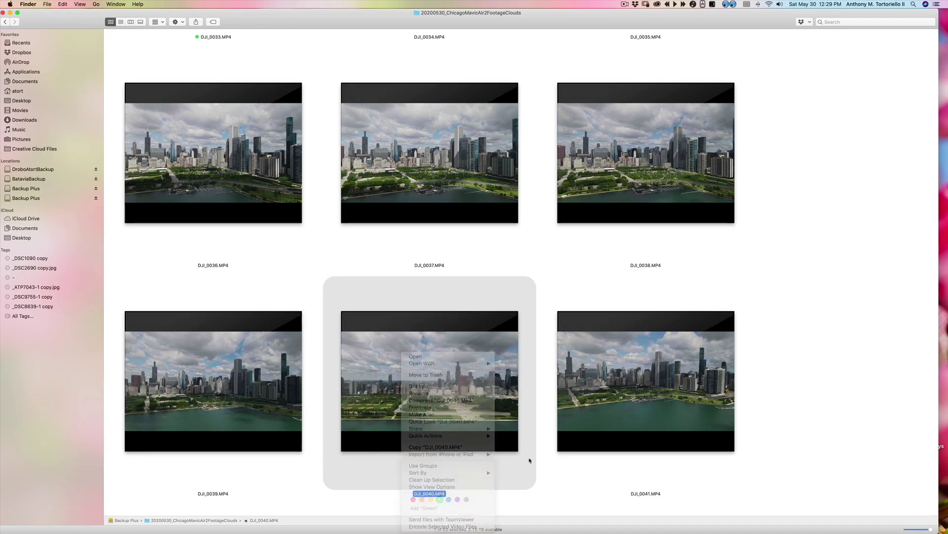
click(439, 499)
- Play the last clip, DJI_0046.MP4, in a preview, close it and give the clip a green tag
scroll(716, 387, down, 5)
click(445, 372)
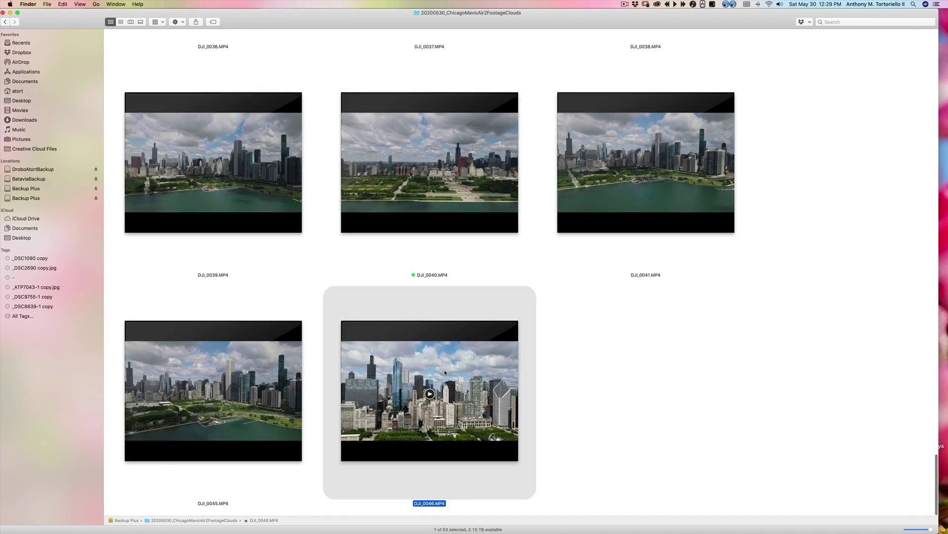
key(space)
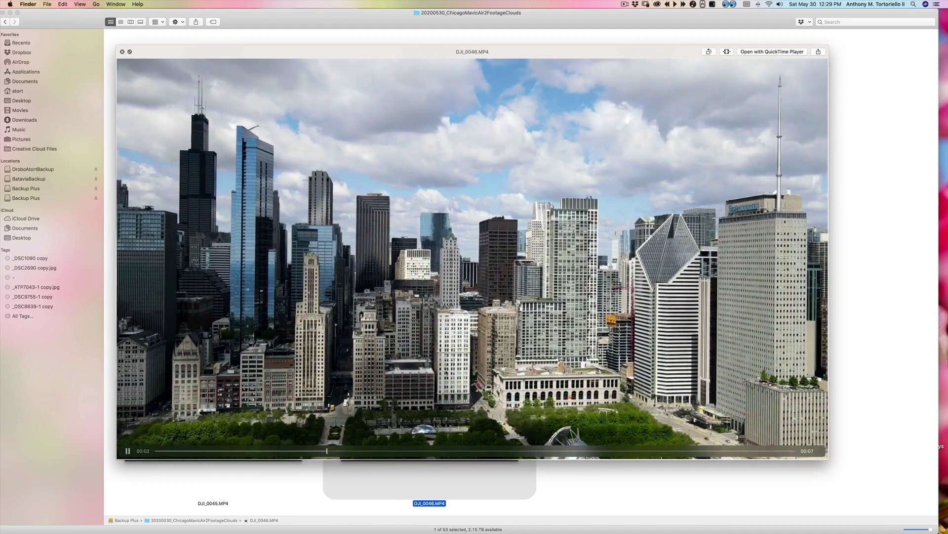
key(space)
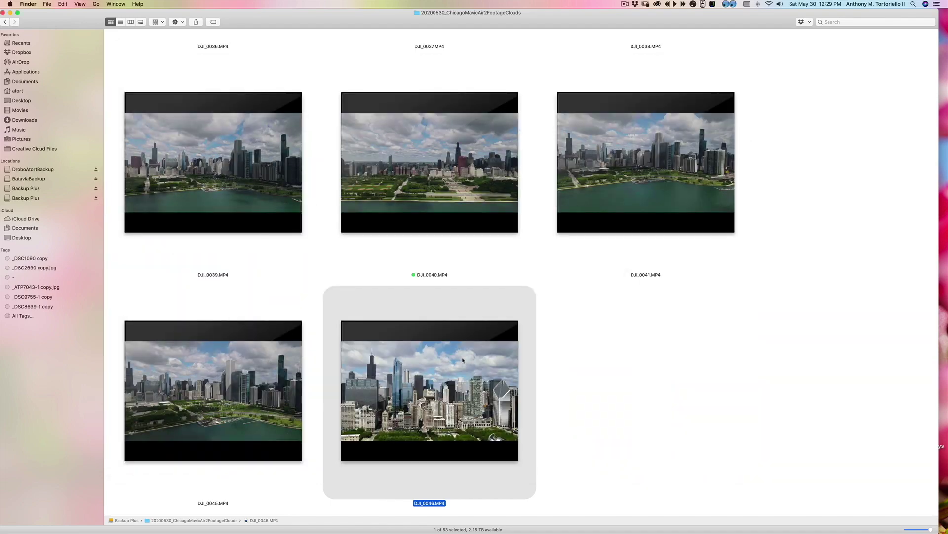
right_click(463, 361)
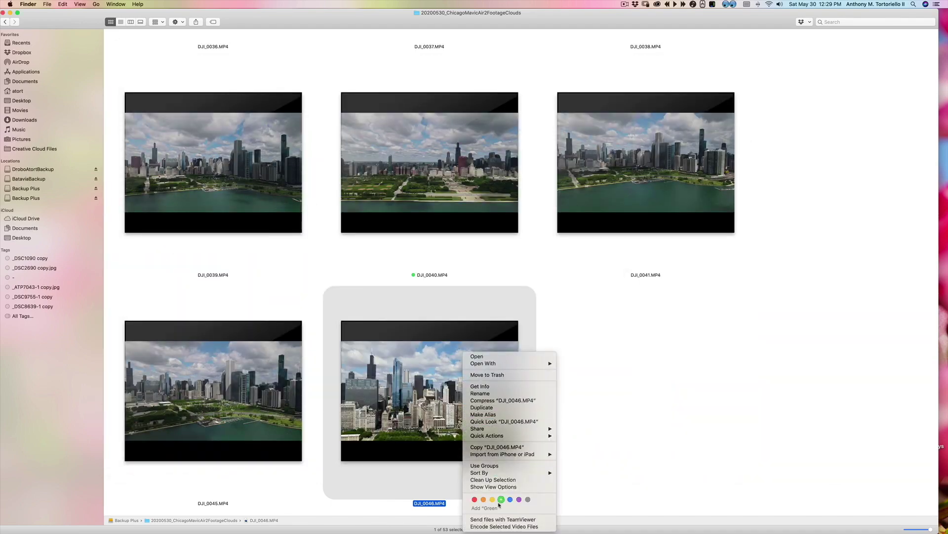
click(501, 500)
- Go back to the downtown clips DJI_0031.MP4 and DJI_0032.MP4 and preview them again, closing each
scroll(419, 292, up, 10)
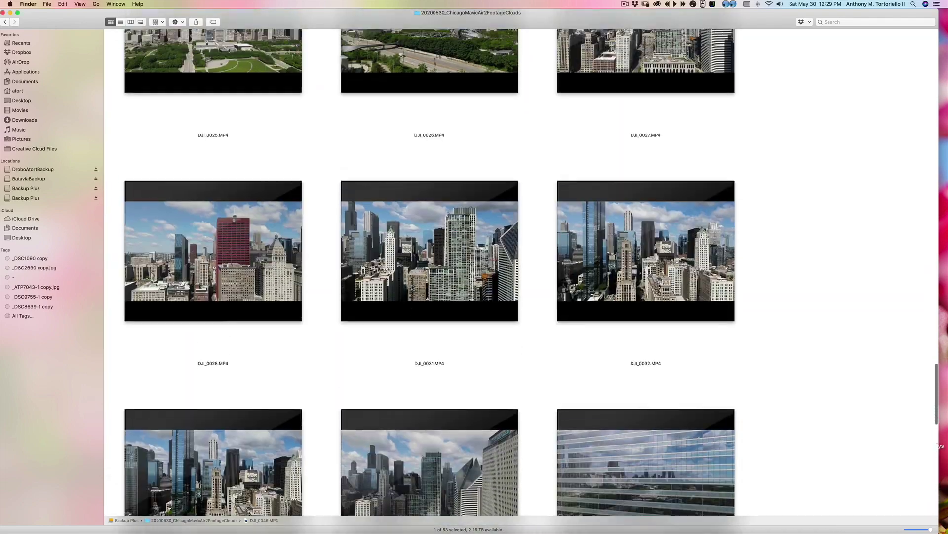
click(429, 254)
key(space)
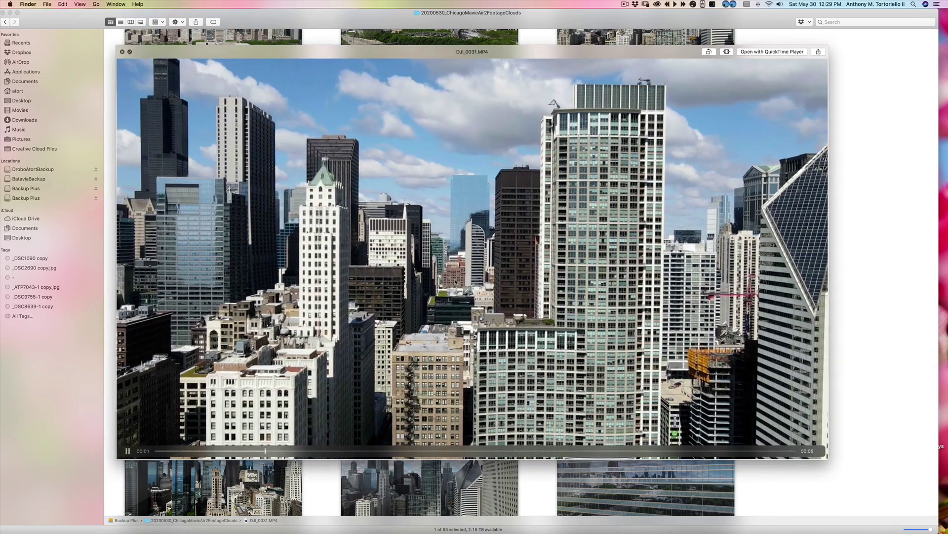
key(space)
key(space)
key(space)
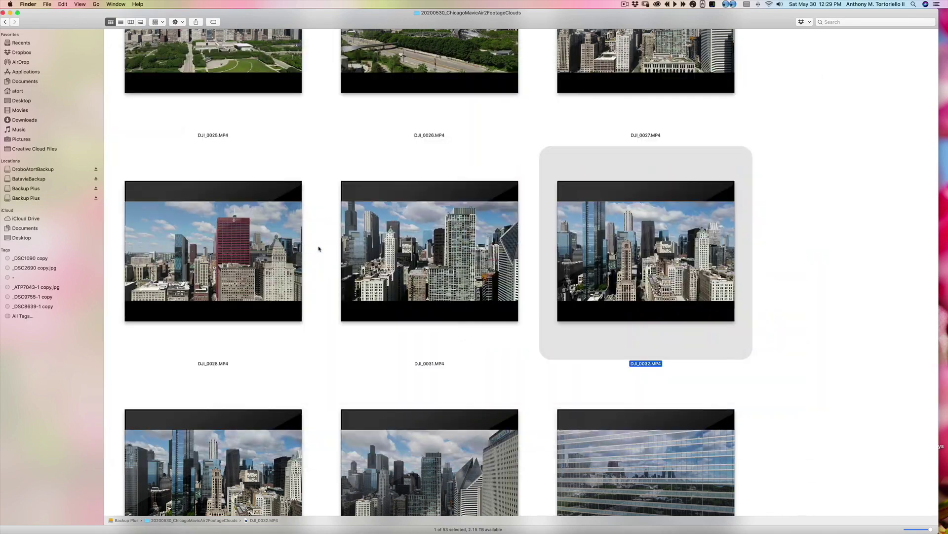
key(space)
key(space)
- Play the red tower clip DJI_0028.MP4 in a preview, close it and give the clip a green tag
click(261, 258)
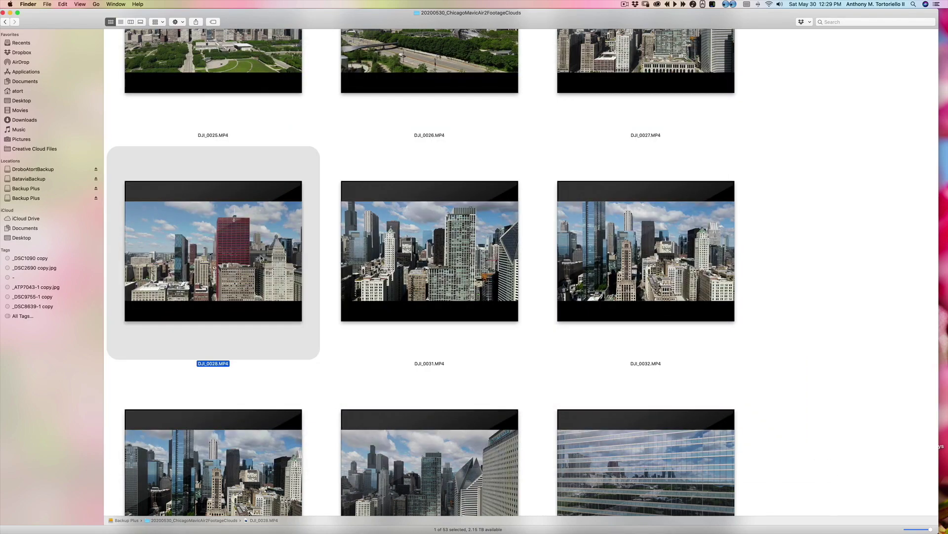
key(space)
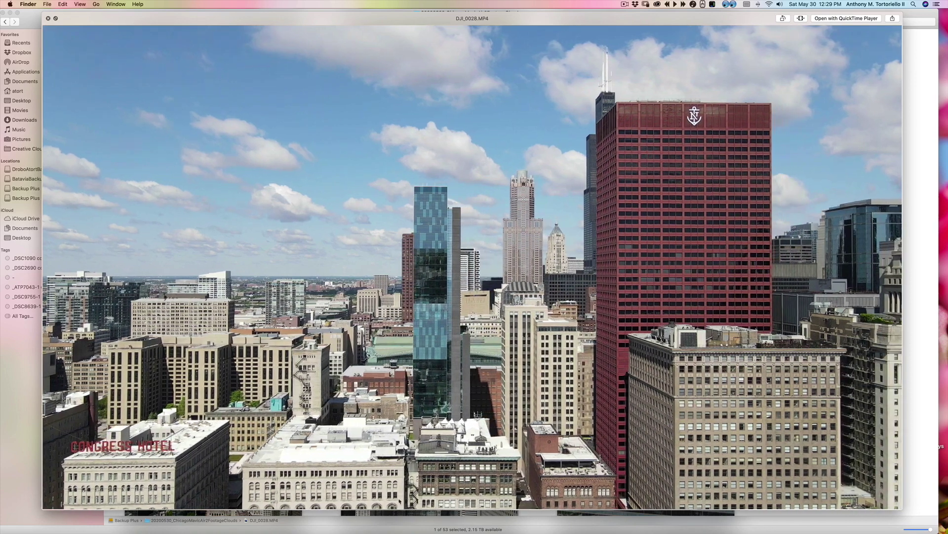
key(space)
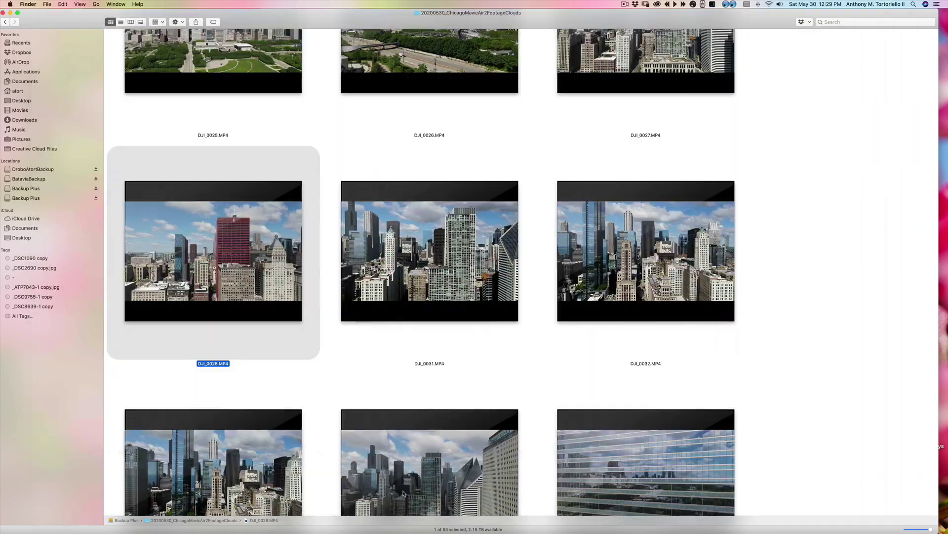
right_click(268, 305)
click(307, 450)
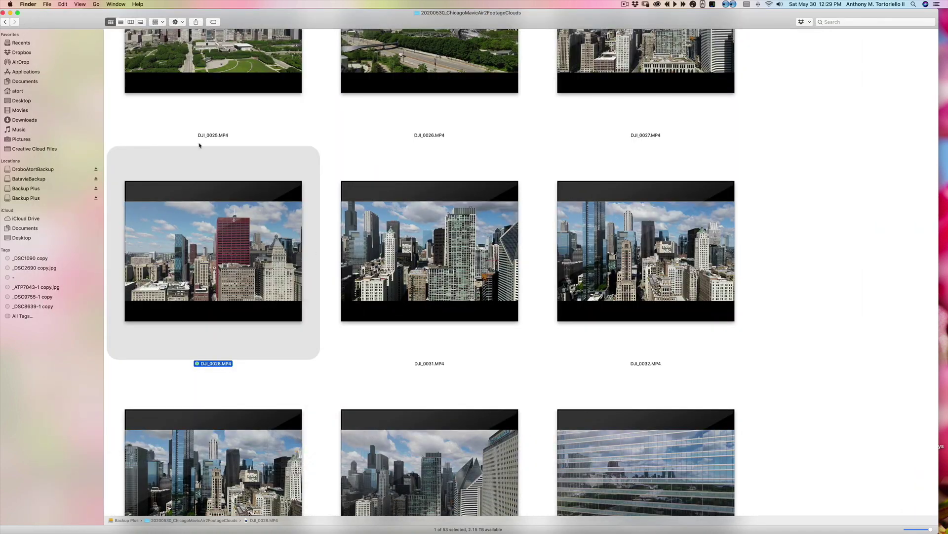
- Show the folder in columns, group its files by tag and select all the green-tagged clips from DJI_0001.MP4 to DJI_0046.MP4
click(131, 22)
click(177, 22)
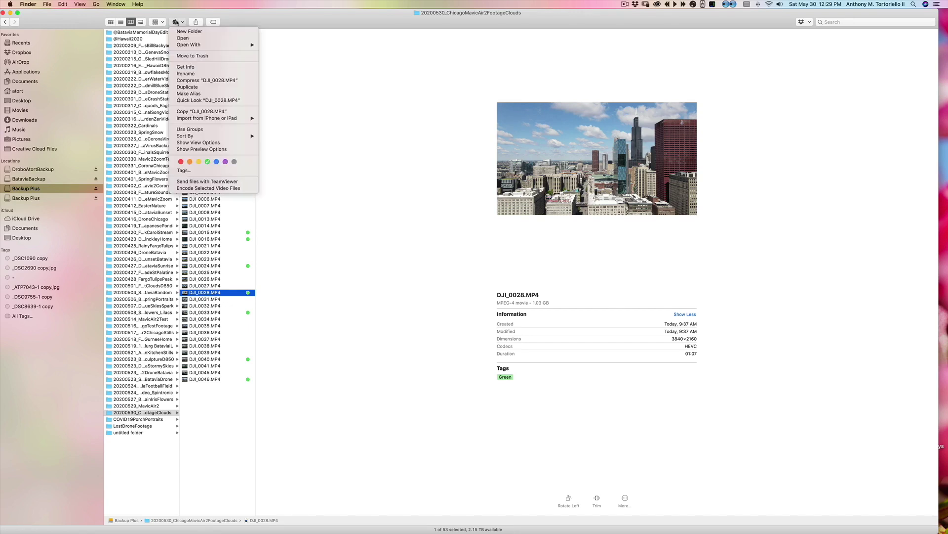
click(158, 21)
click(158, 22)
click(187, 97)
click(239, 43)
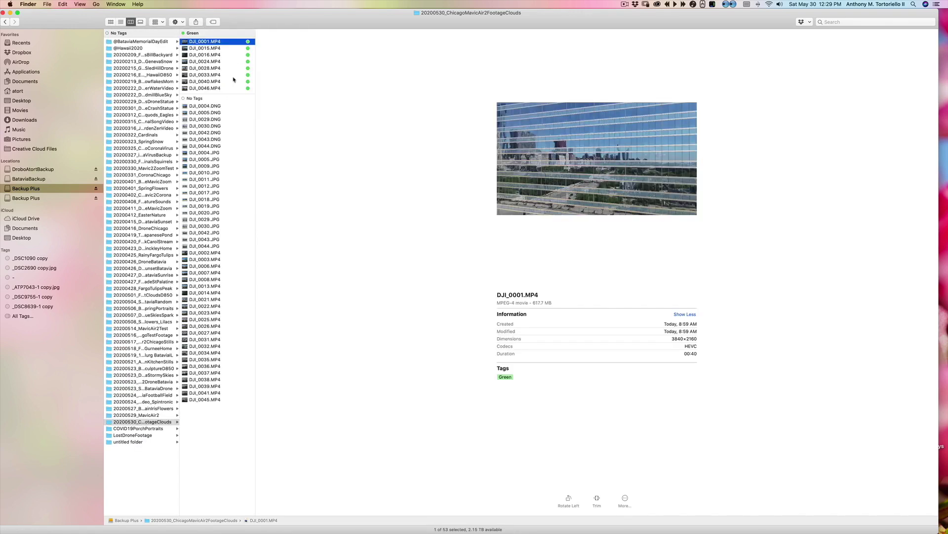
shift+click(229, 89)
- Switch to Final Cut Pro and create a project named ChicagoMavicAir2TutorialFootage in the 5-28-20 event
key(F11)
key(super+Tab)
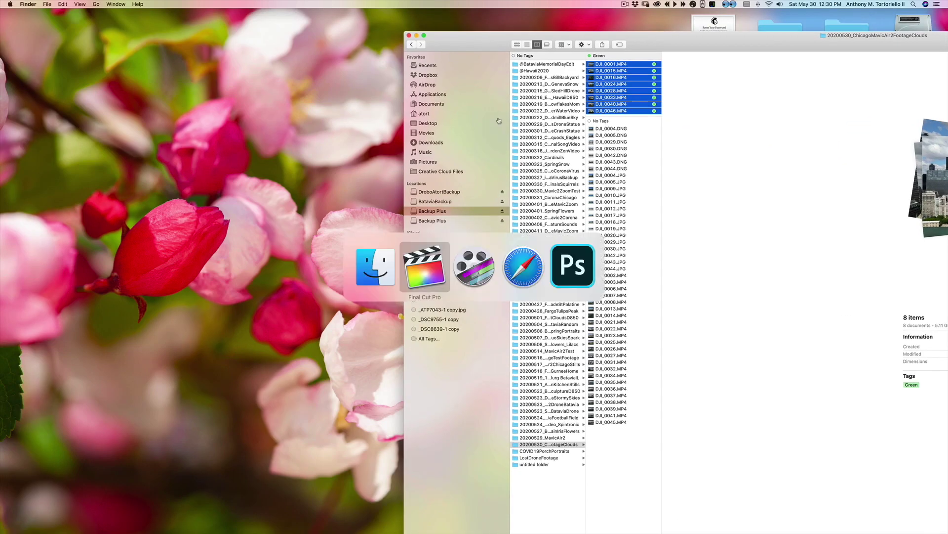
key(super+Tab)
key(super+Tab)
key(shift+super+Tab)
key(shift+super+Tab)
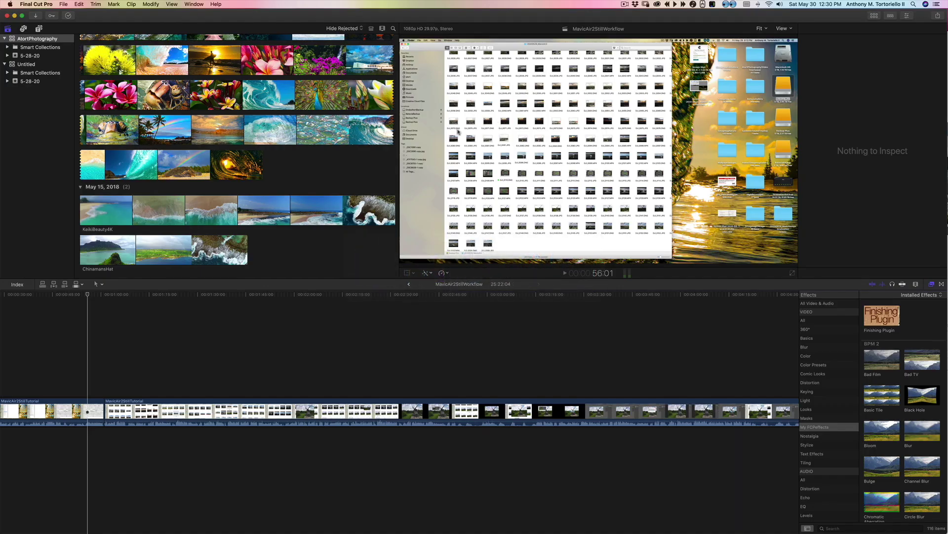
click(63, 4)
mouse_move(64, 14)
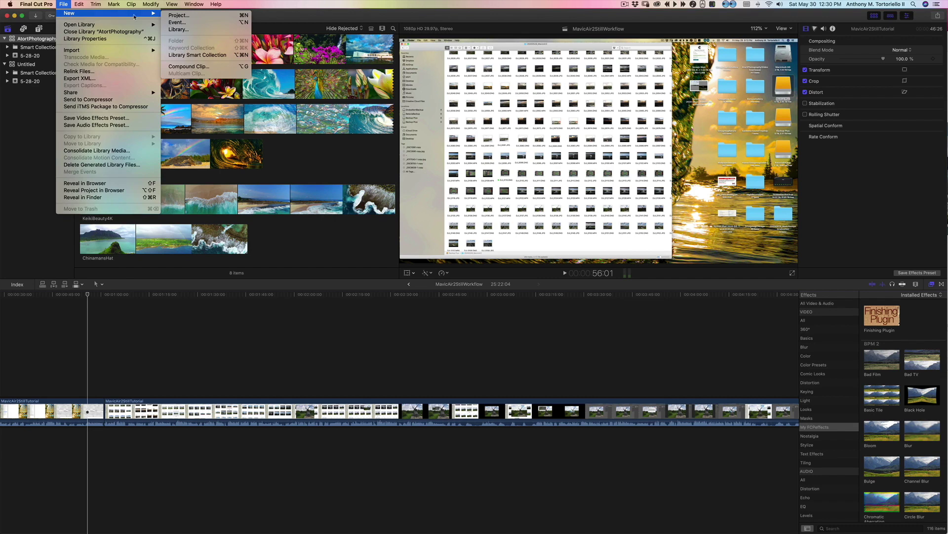
click(176, 16)
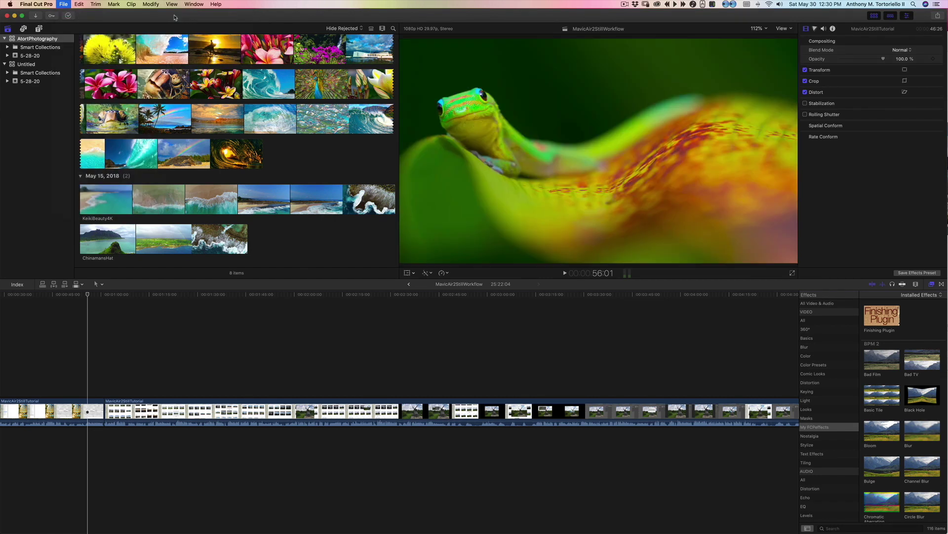
text(ChicagoMavicAir2TutorialFootage)
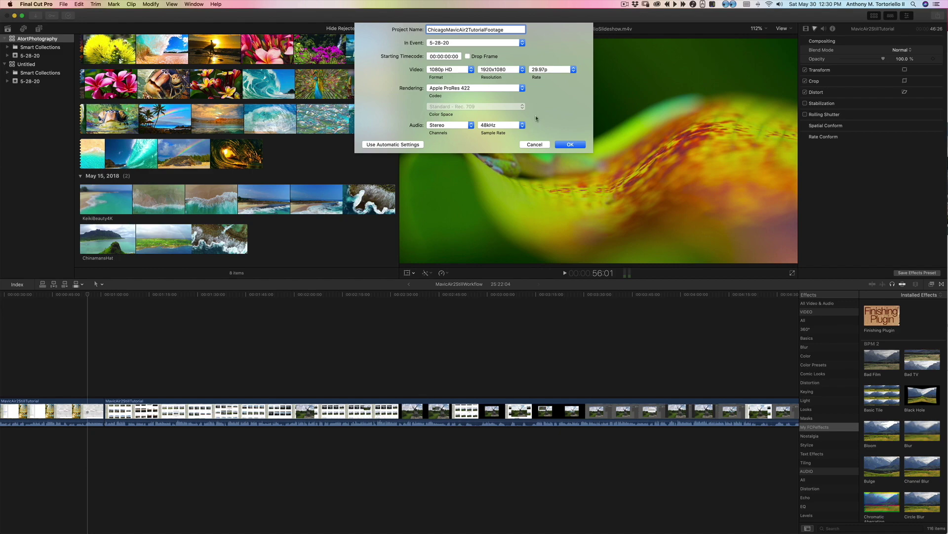
click(570, 145)
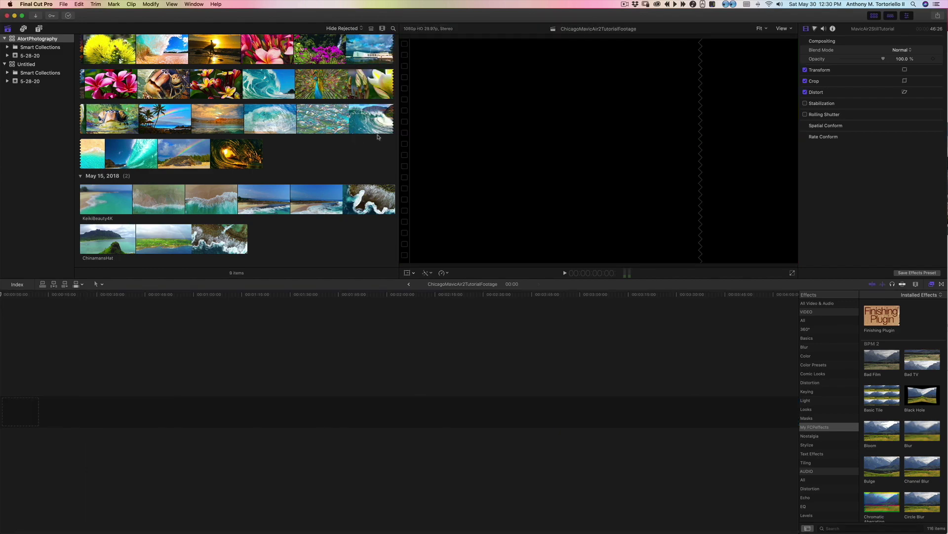
- Bring the selected green-tagged clips from Finder into the empty timeline of the Final Cut Pro project
key(super+Tab)
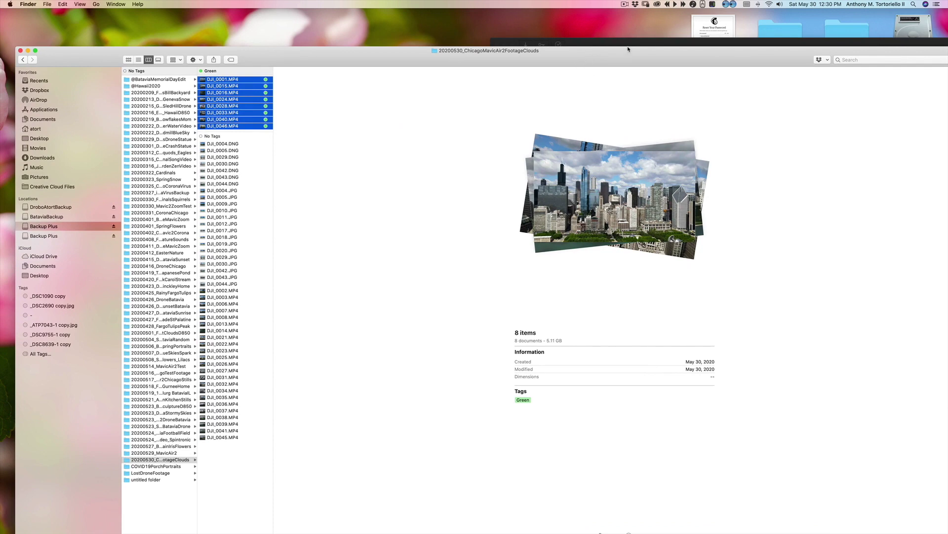
click(646, 43)
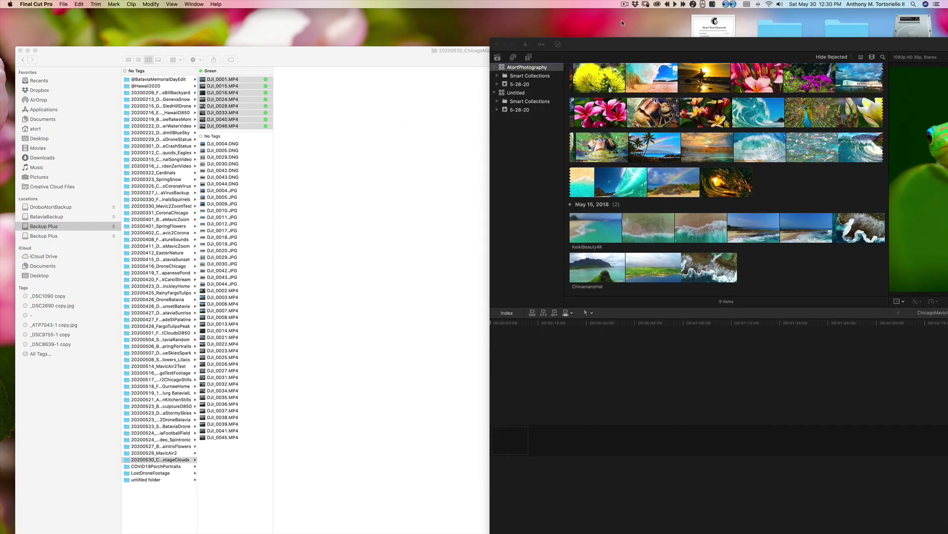
drag(232, 87, 617, 351)
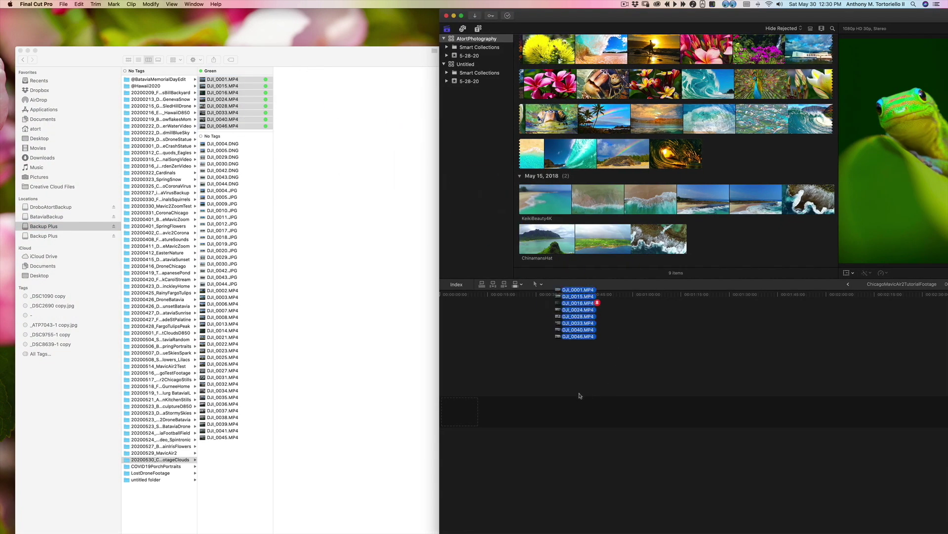
drag(583, 395, 565, 401)
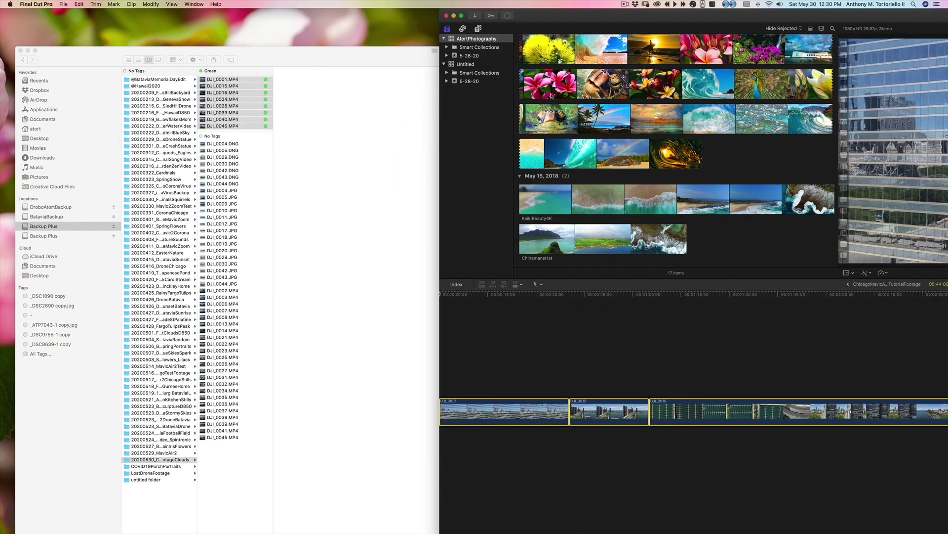
double_click(548, 15)
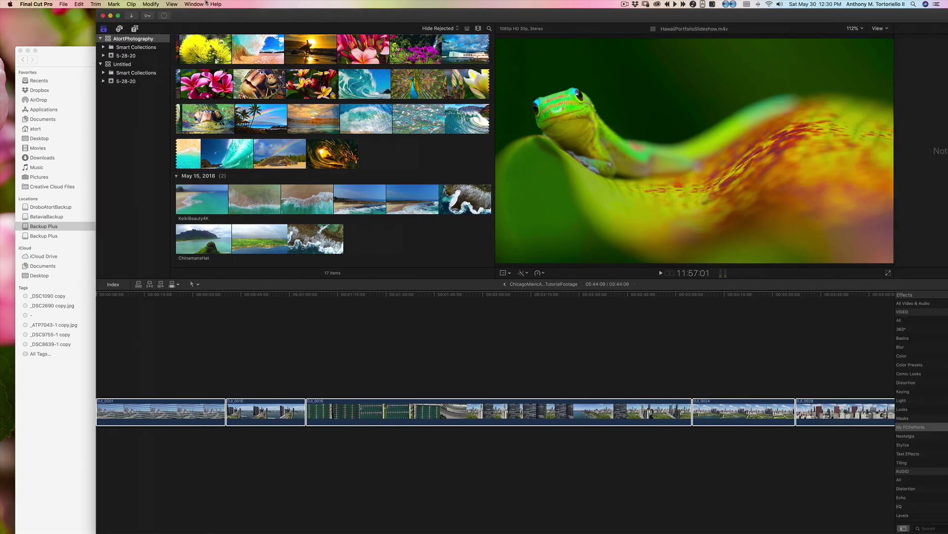
- Look along the timeline and park the playhead on the red tower shot in DJI_0028
click(88, 341)
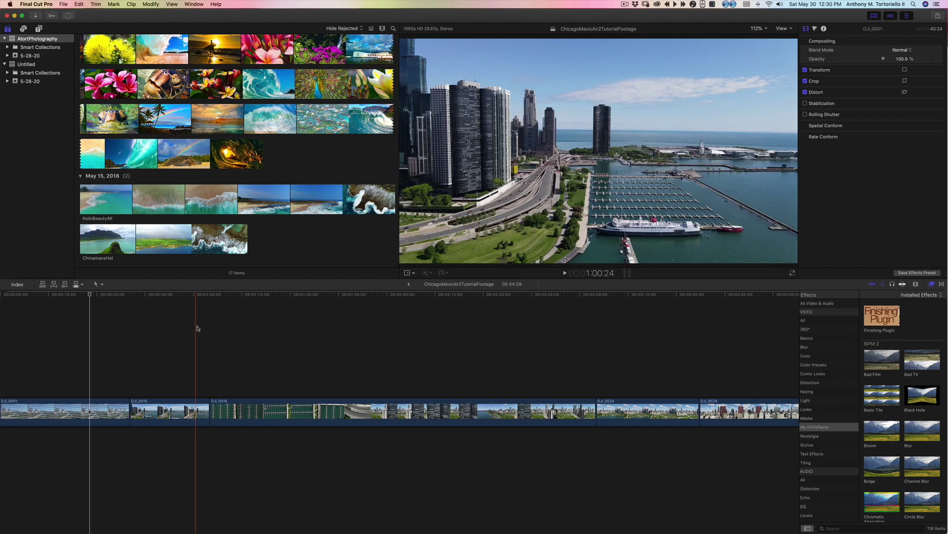
scroll(457, 359, right, 10)
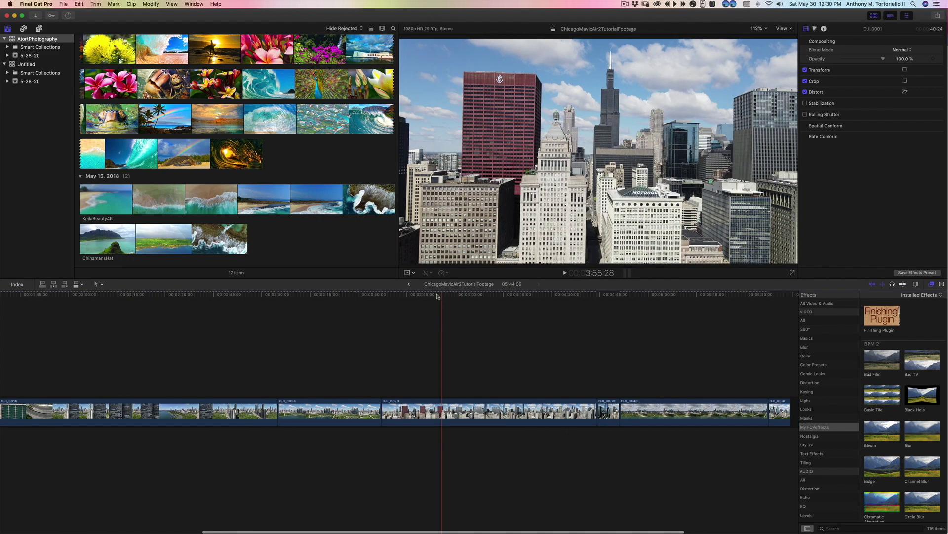
click(443, 296)
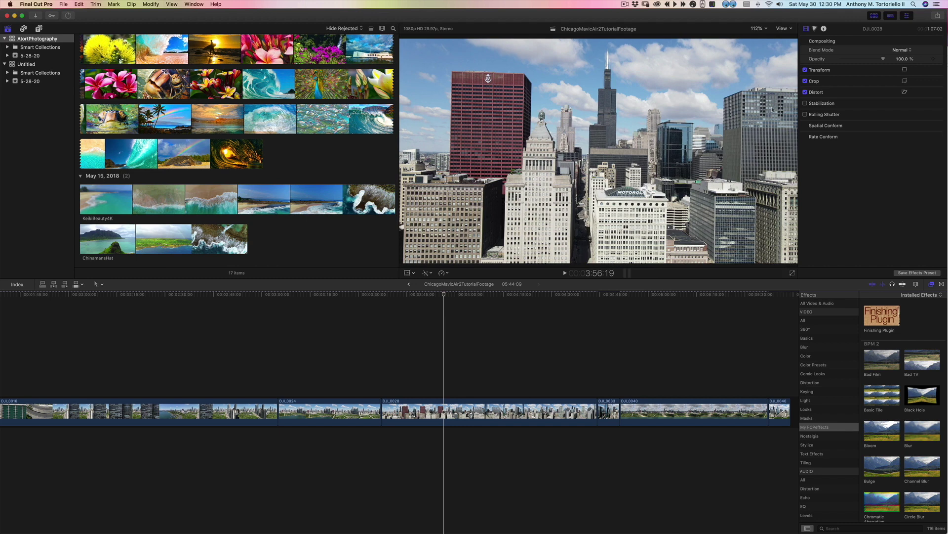
- Try the viewer at 100% zoom and return it to Fit
click(760, 28)
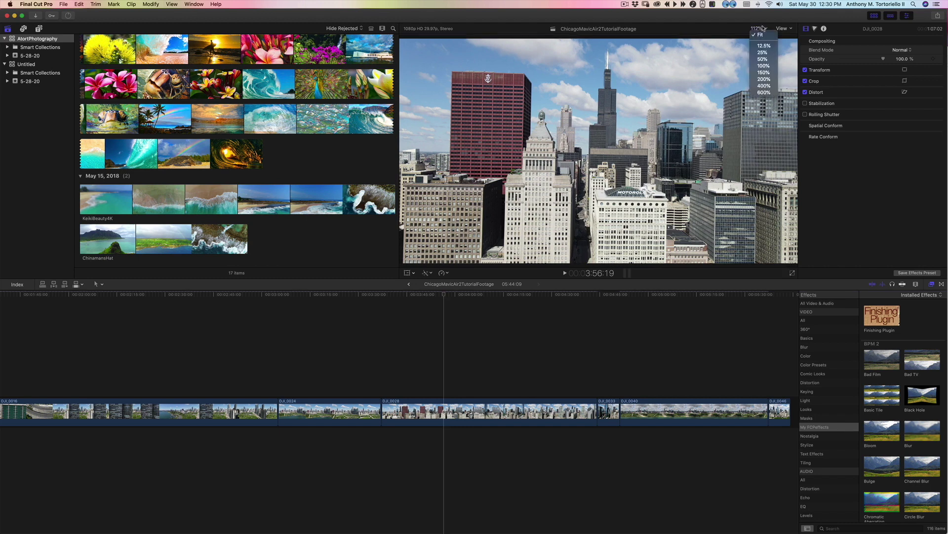
click(763, 67)
click(761, 28)
click(761, 37)
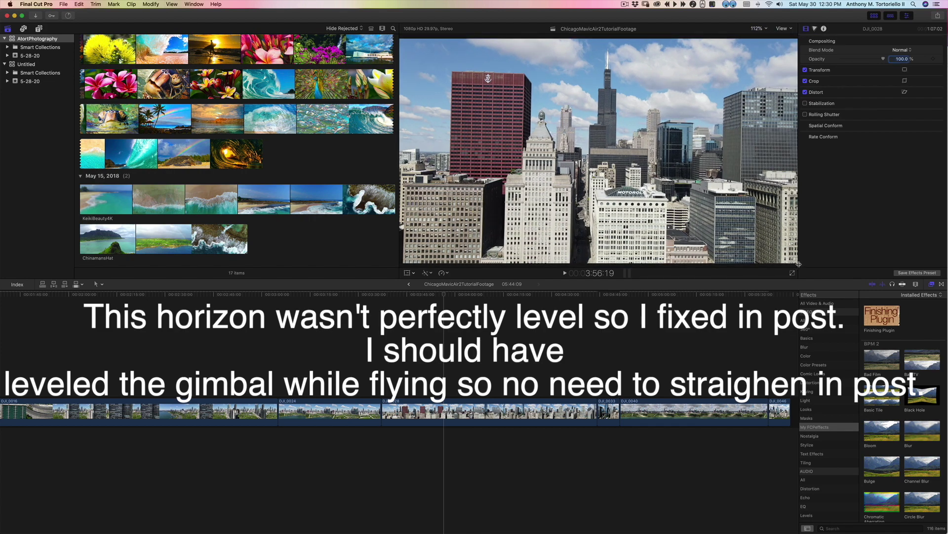
- Enlarge the inspector area and place the playhead at about 4:20 within clip DJI_0028
drag(796, 268, 801, 278)
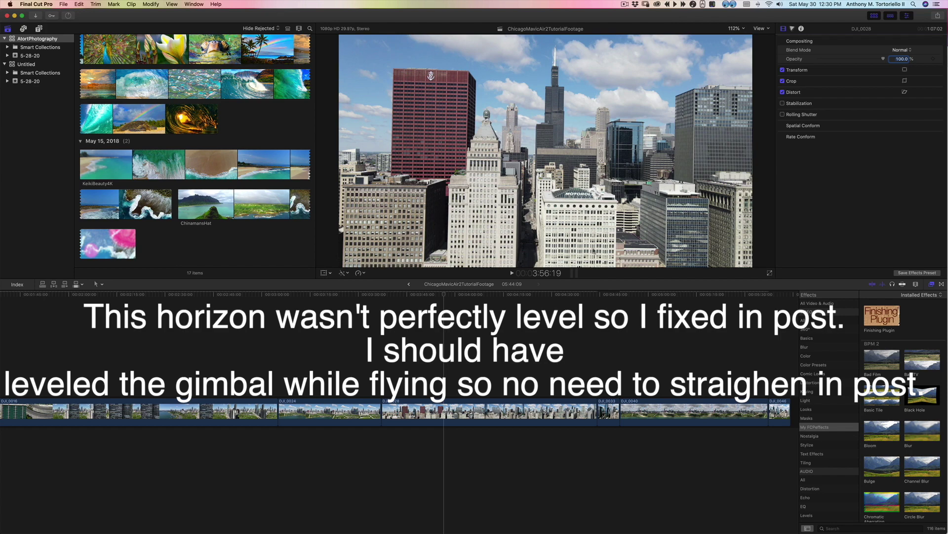
click(487, 412)
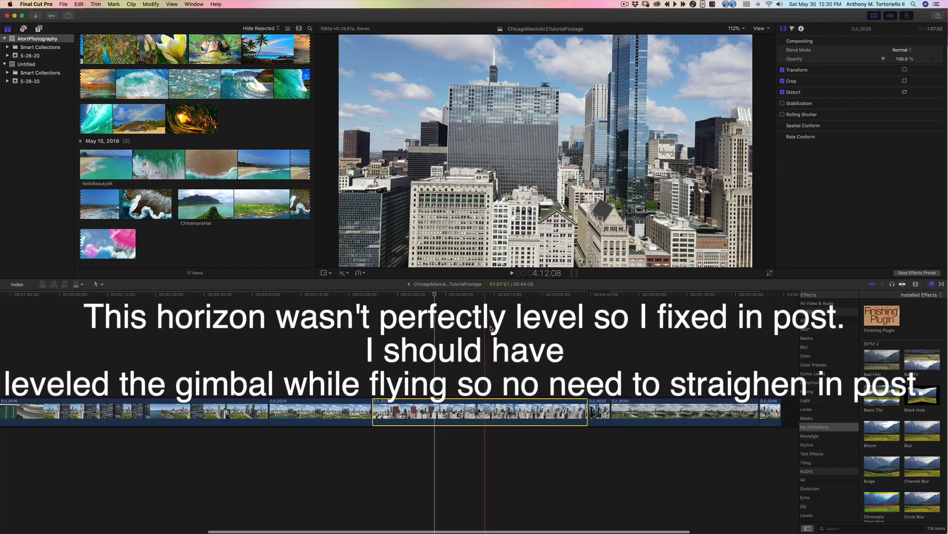
click(482, 316)
scroll(477, 307, right, 2)
drag(454, 295, 474, 295)
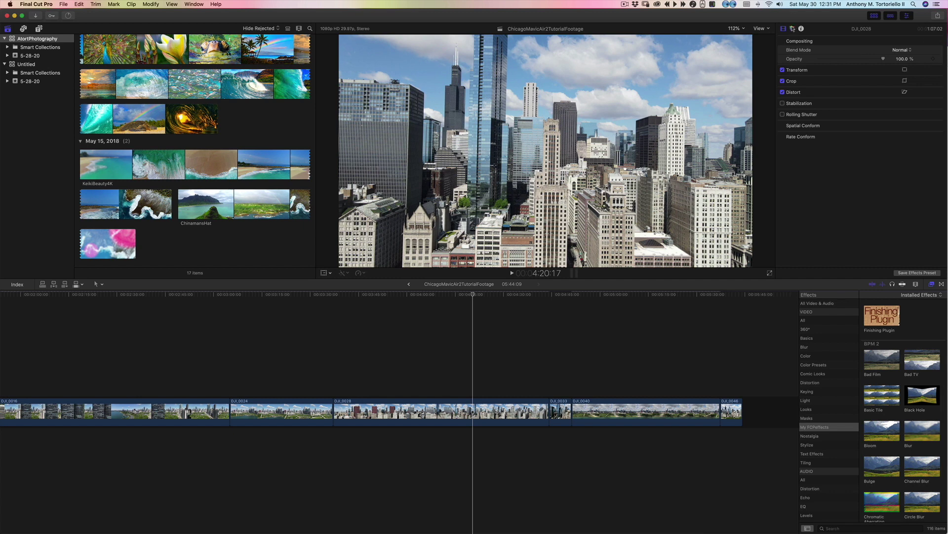
- Add a Color Wheels correction to clip DJI_0028
click(793, 29)
click(822, 42)
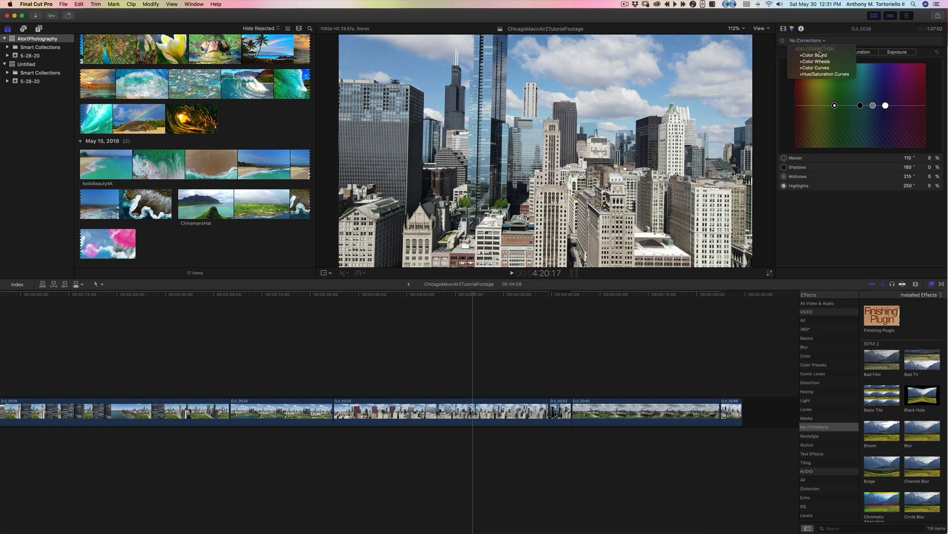
click(820, 61)
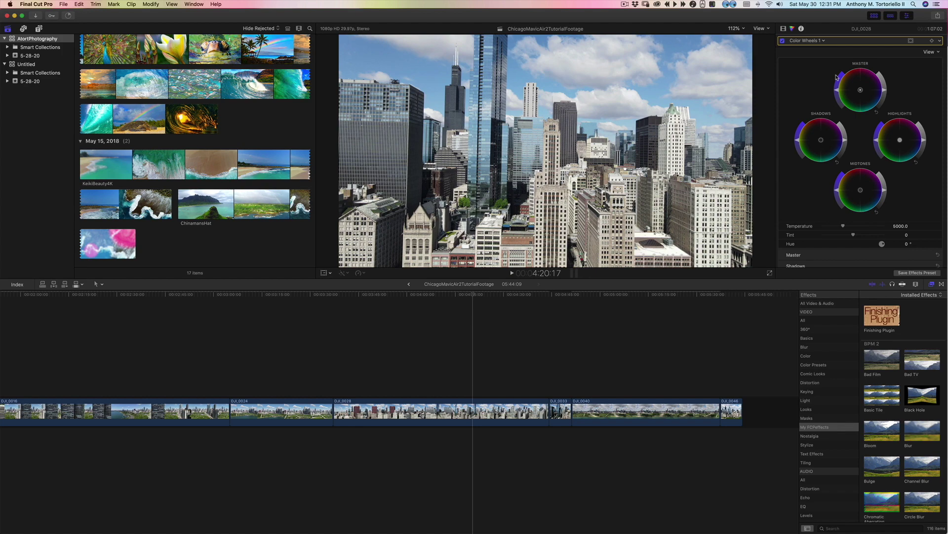
click(471, 295)
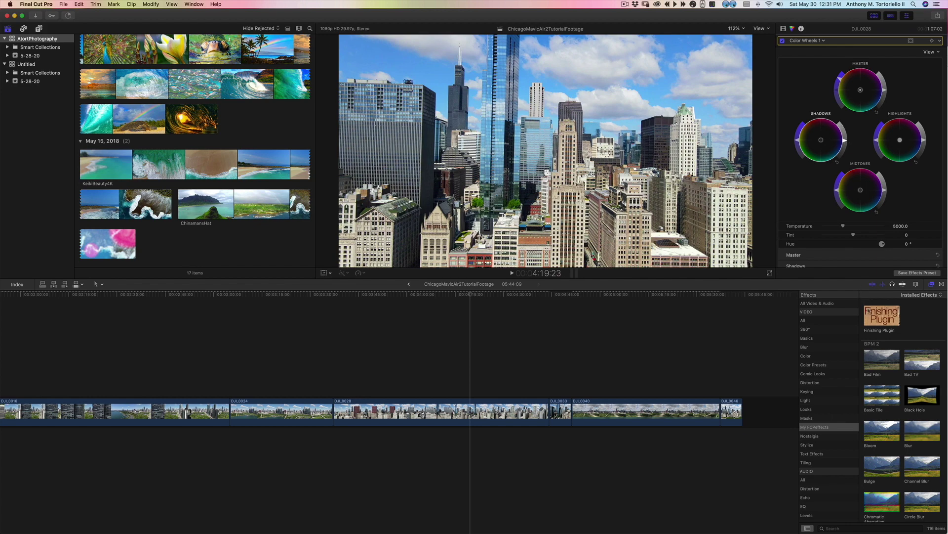
- Apply the Finishing Plugin effect to clip DJI_0028 and show its parameters in the inspector
drag(881, 314, 456, 411)
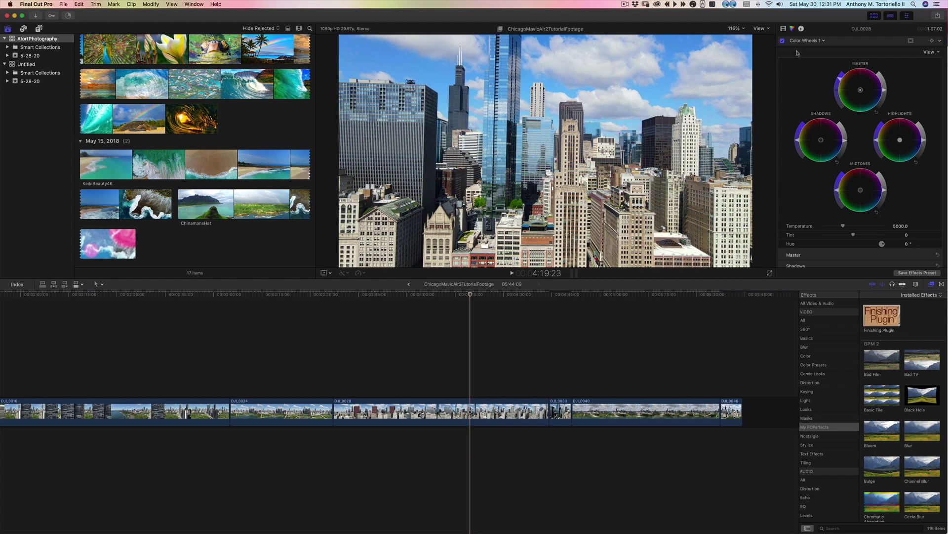
click(784, 29)
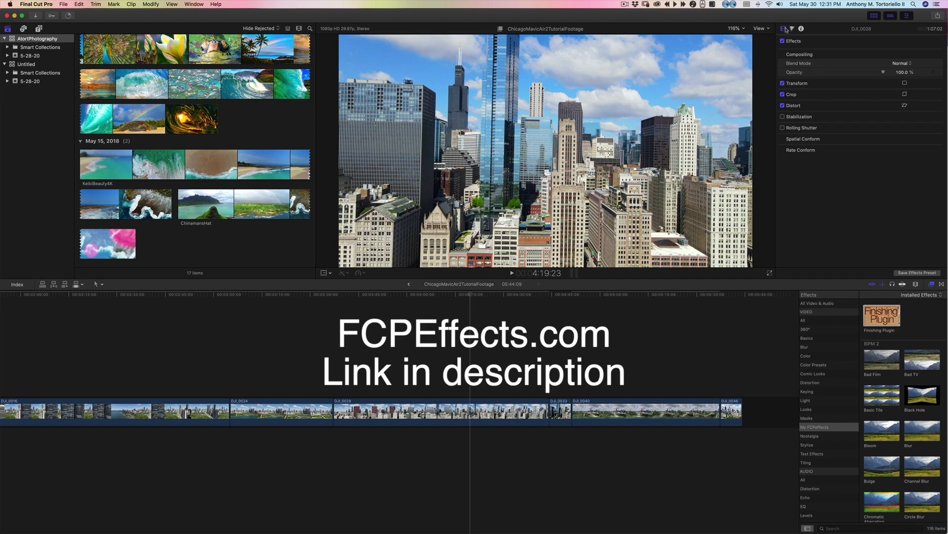
click(793, 29)
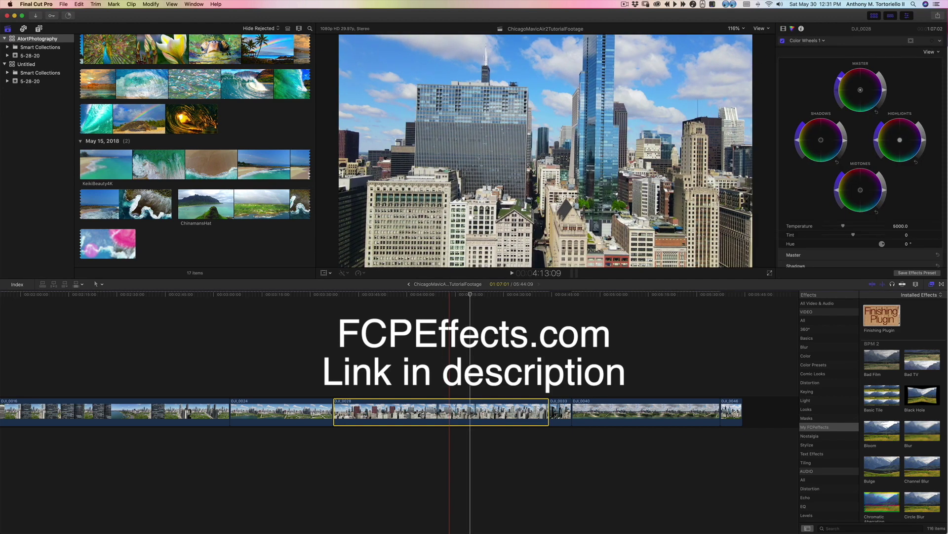
click(783, 30)
drag(882, 315, 450, 415)
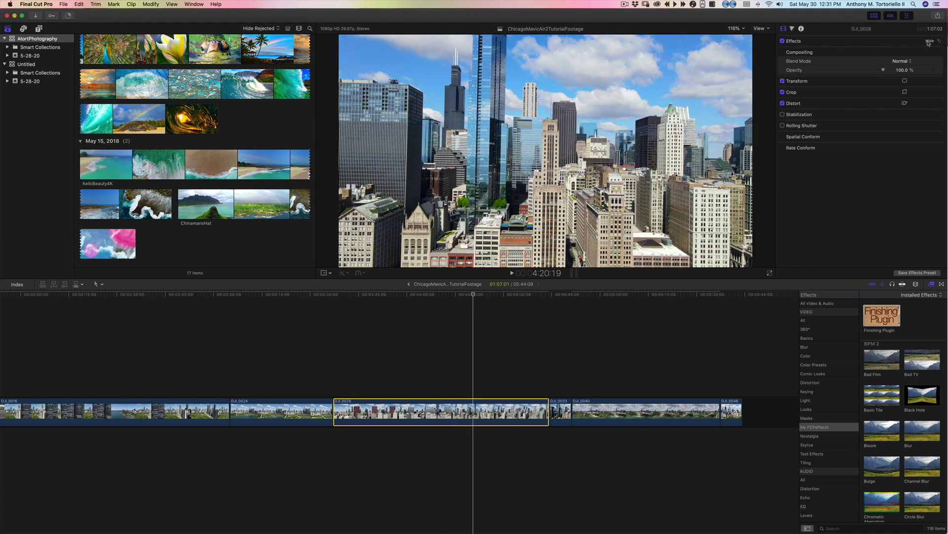
click(929, 42)
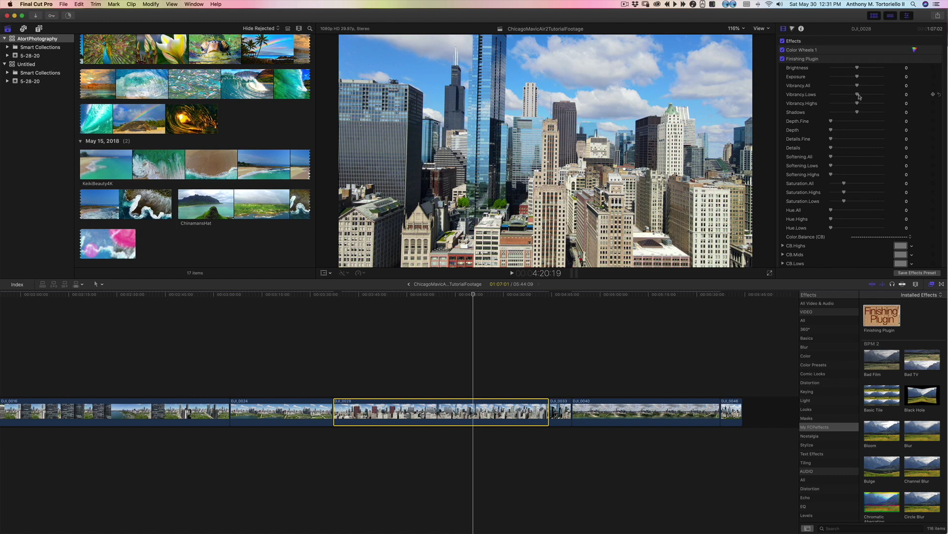
- Set the Finishing Plugin's Vibrancy.Highs to 58.88 and play the clip briefly
drag(860, 103, 874, 103)
key(space)
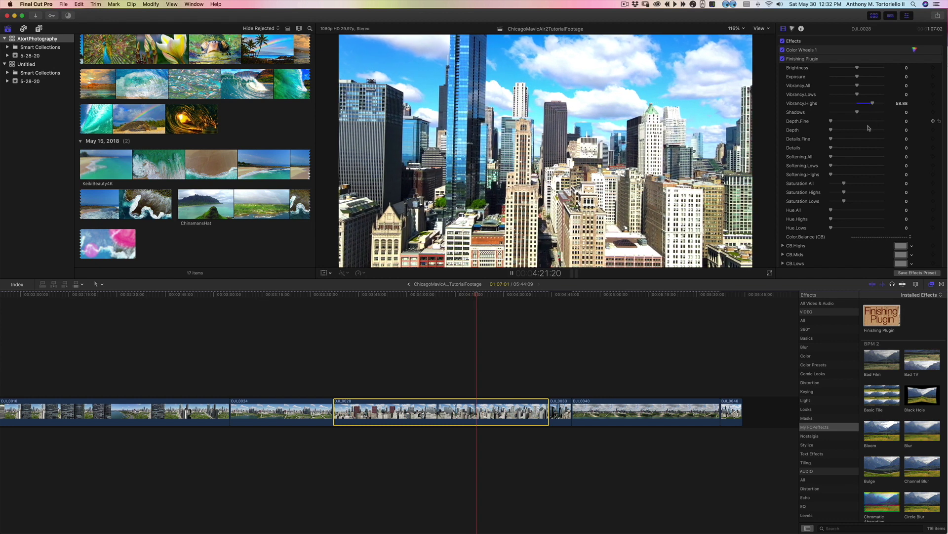
key(space)
- Review the graded skyline clip in full screen and return to the editing layout
key(super+shift+f)
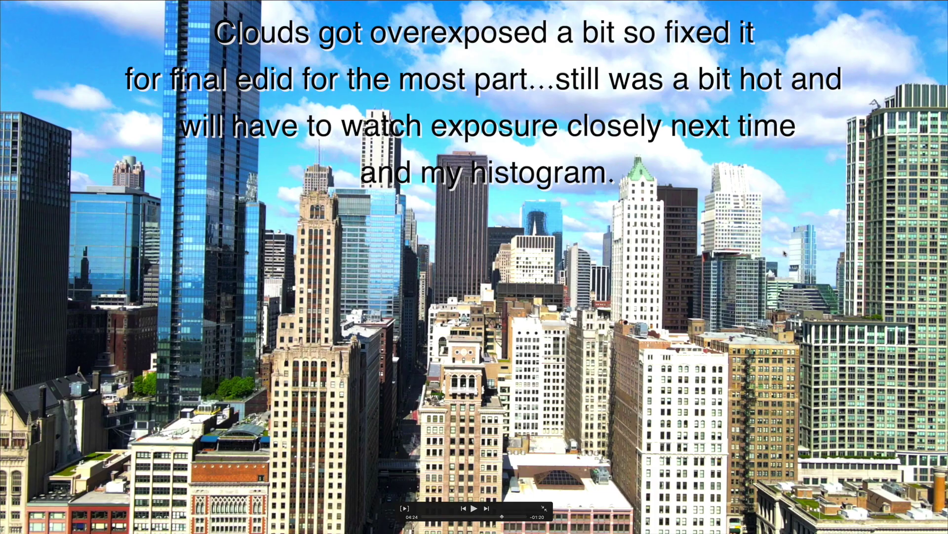
key(space)
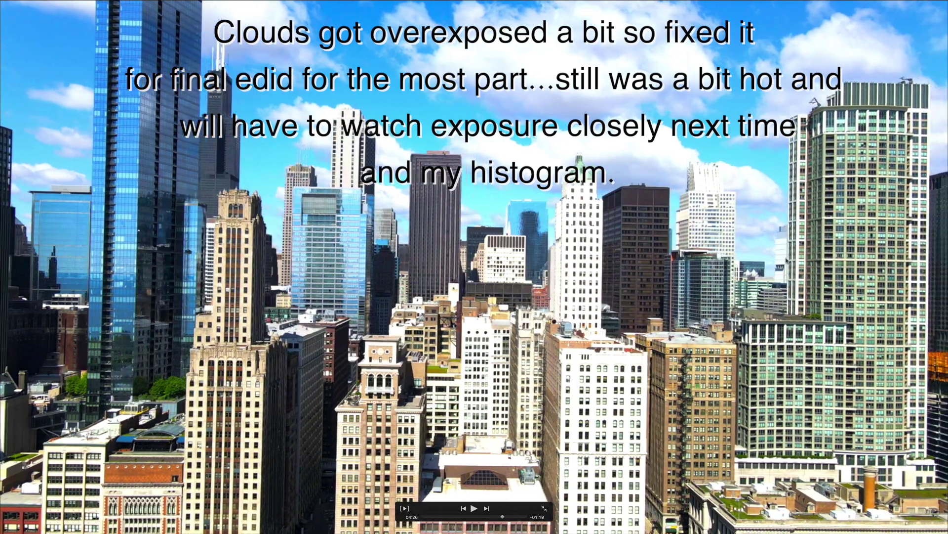
key(Escape)
- Set the Finishing Plugin's Details.Fine to 26.75 on clip DJI_0028
click(764, 29)
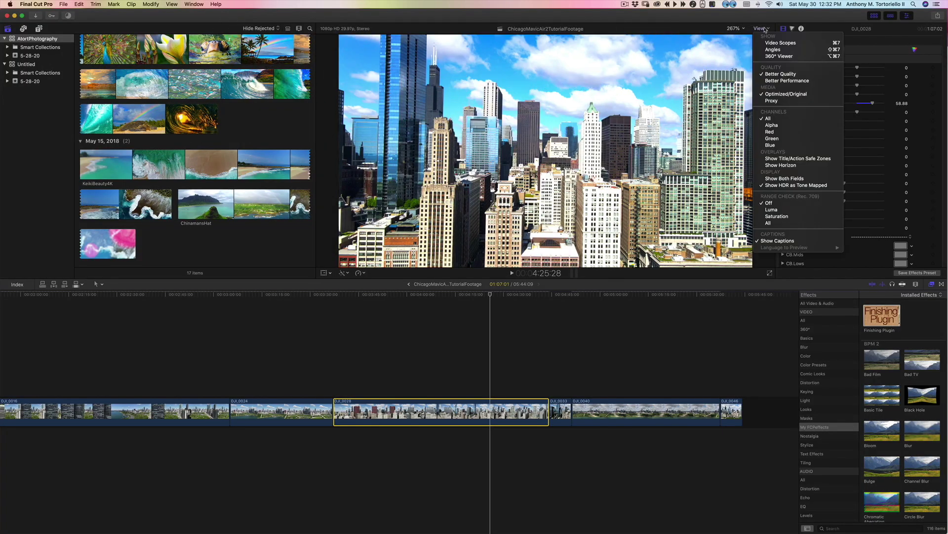
key(Escape)
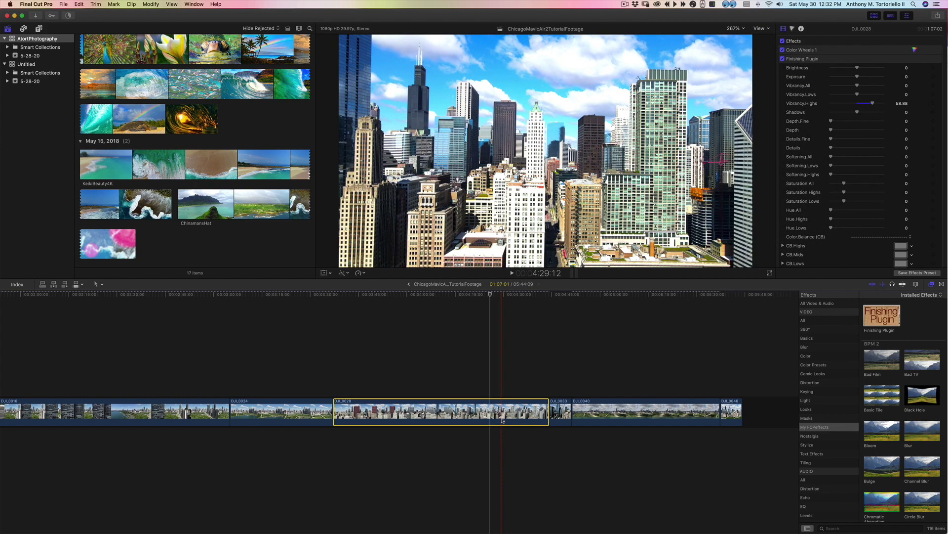
drag(832, 139, 838, 139)
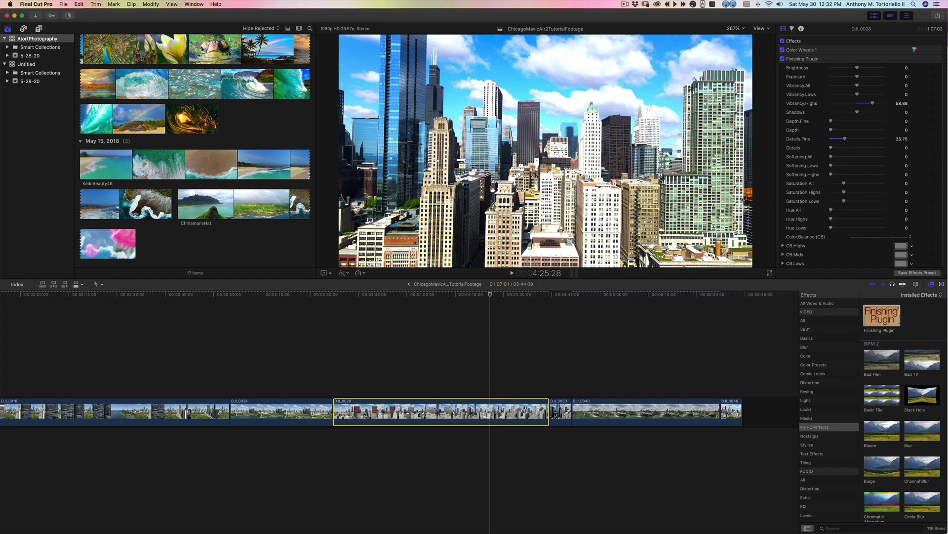
- Review the graded clip DJI_0028 in full screen and return to the editing layout
click(770, 273)
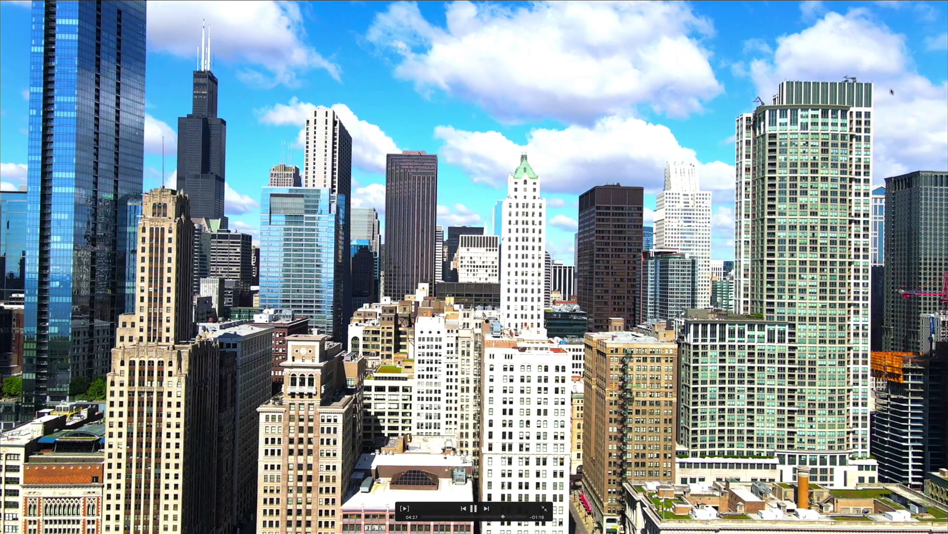
key(space)
key(Escape)
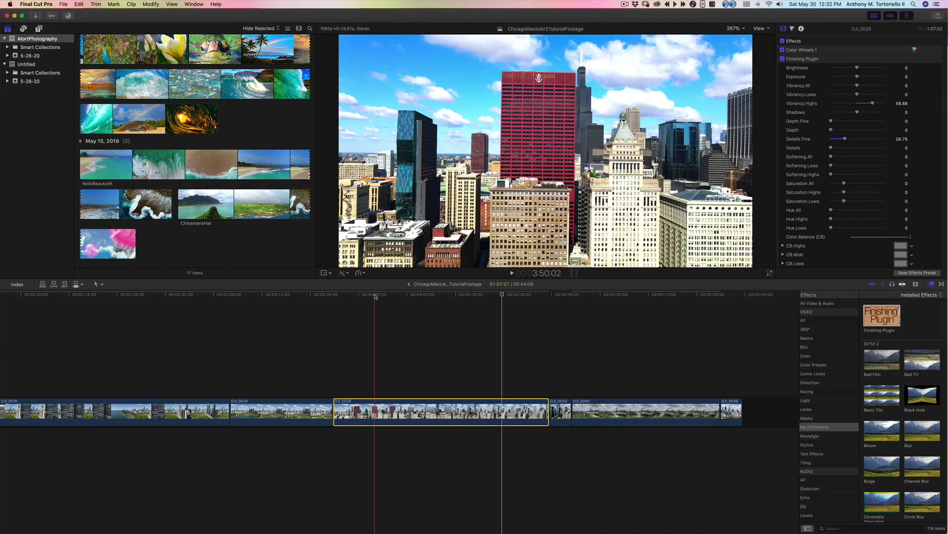
- Render the selected clip DJI_0028 and scrub through the beginning of it to check the grade
click(151, 4)
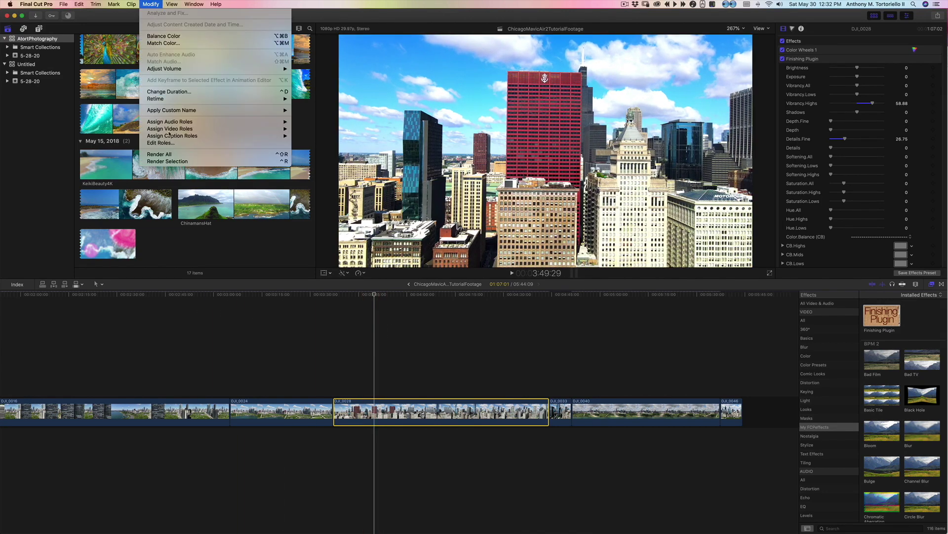
click(185, 164)
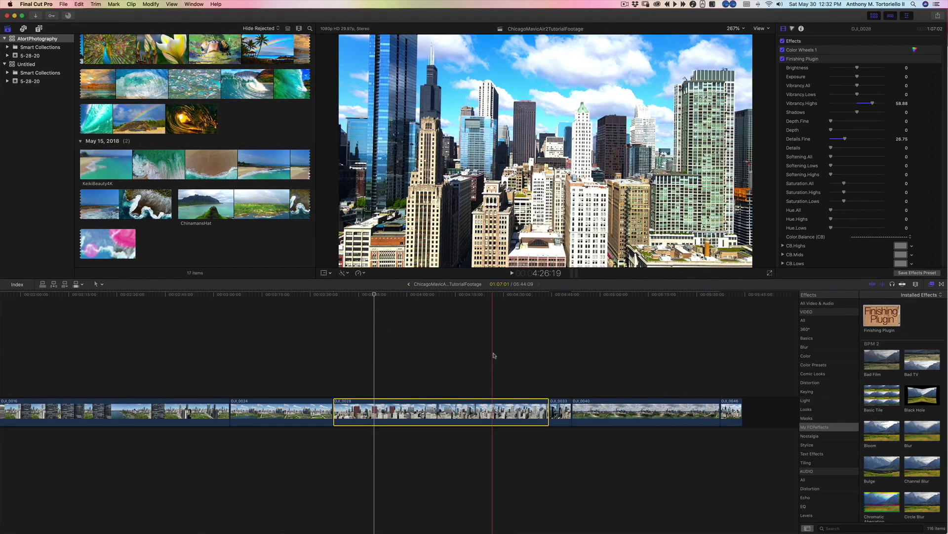
click(356, 295)
drag(357, 296, 339, 295)
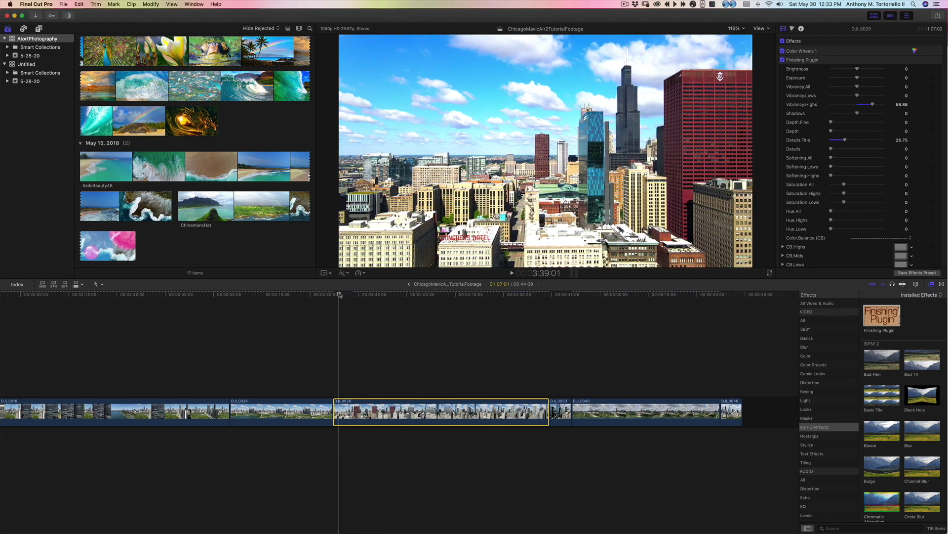
drag(338, 294, 358, 294)
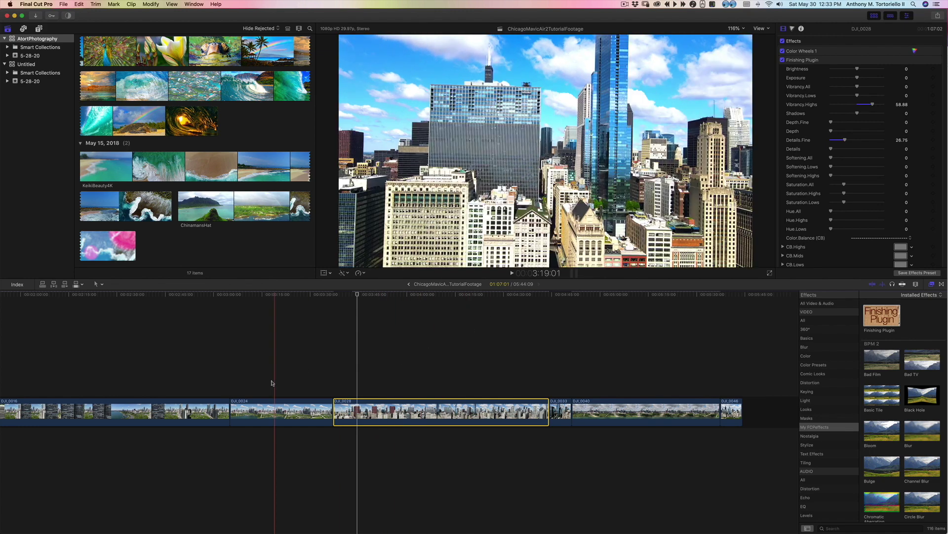
- Paste the Color Wheels and Finishing Plugin effects from DJI_0028 onto clip DJI_0024 and play the result
click(275, 410)
click(283, 295)
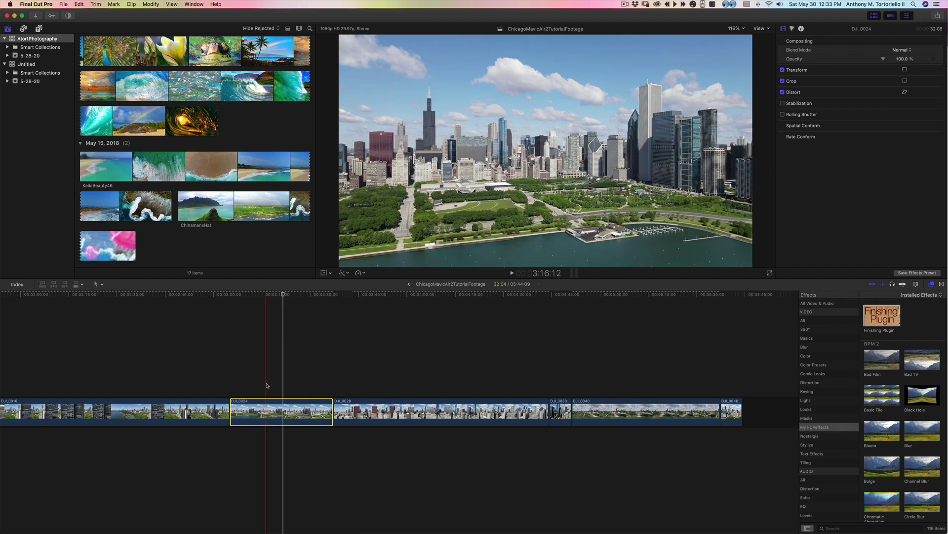
key(super+shift+v)
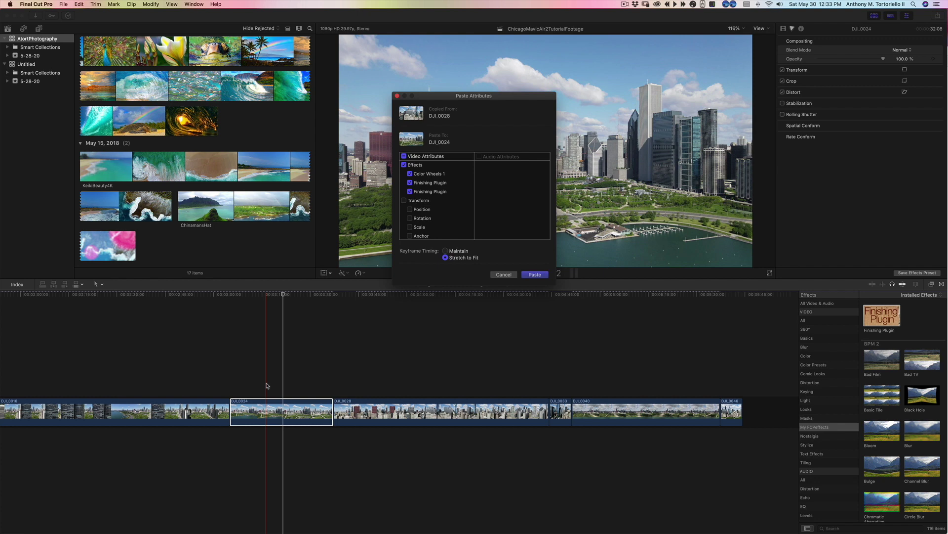
key(Return)
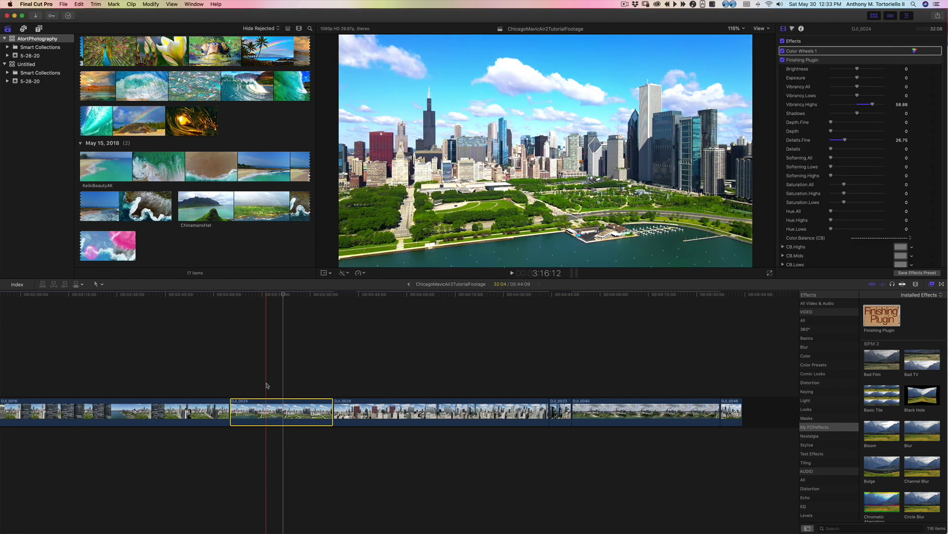
key(space)
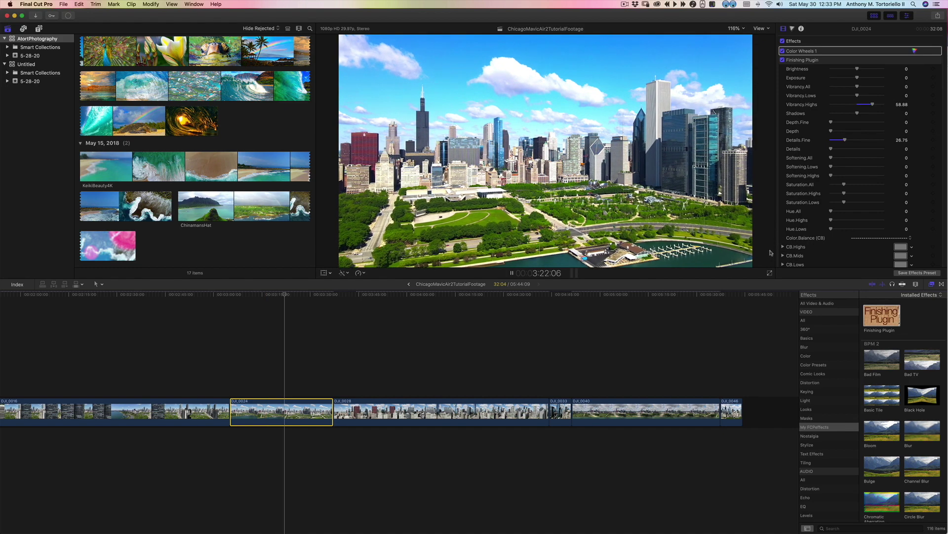
- Paste the Color Wheels and Finishing Plugin effects from DJI_0028 onto clip DJI_0033
click(389, 294)
click(417, 295)
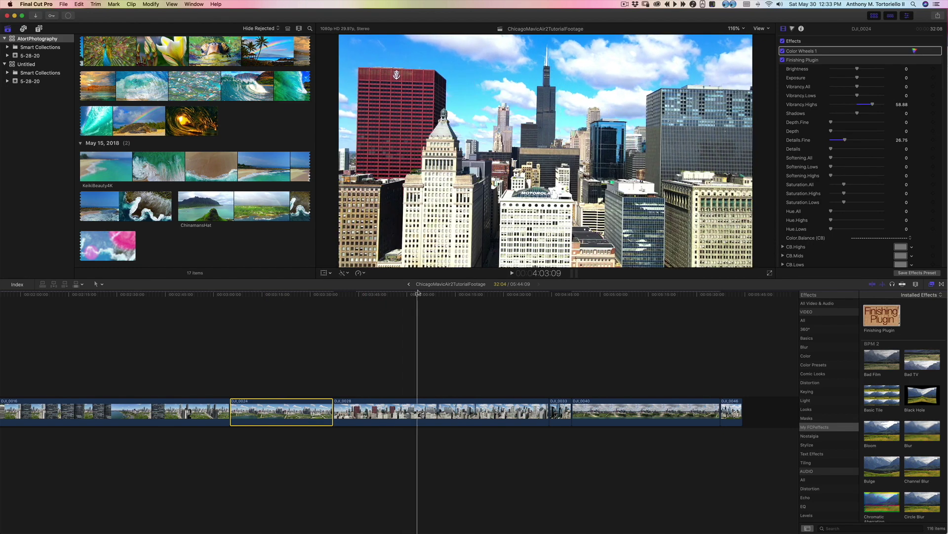
key(c)
click(557, 303)
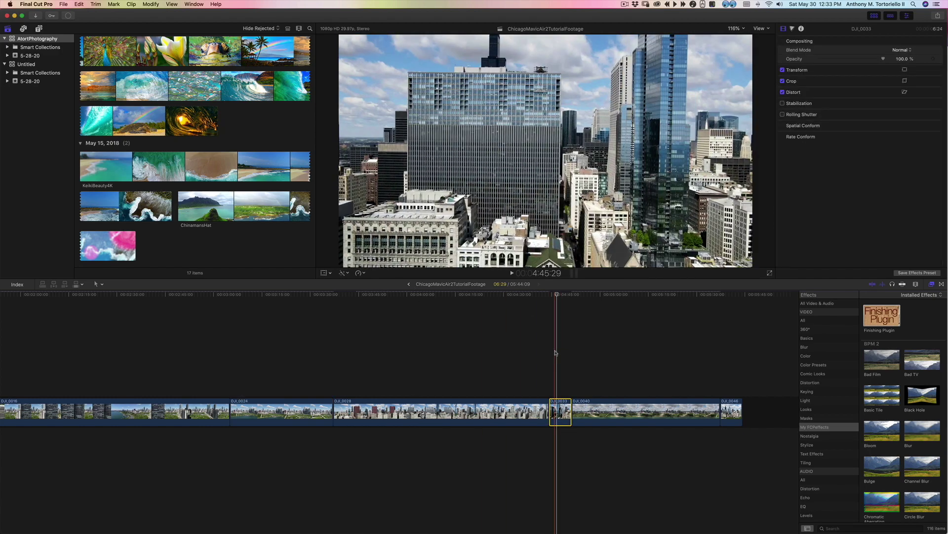
key(super+shift+v)
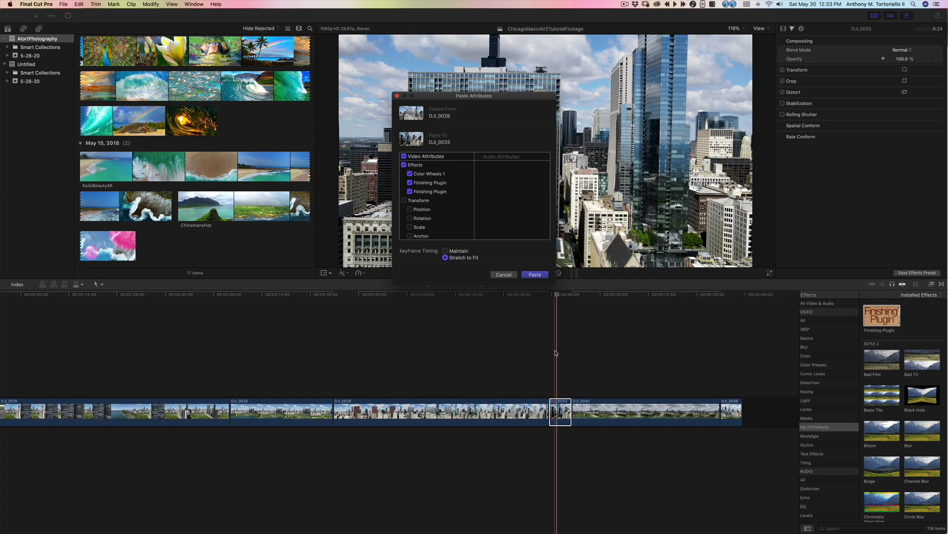
key(Return)
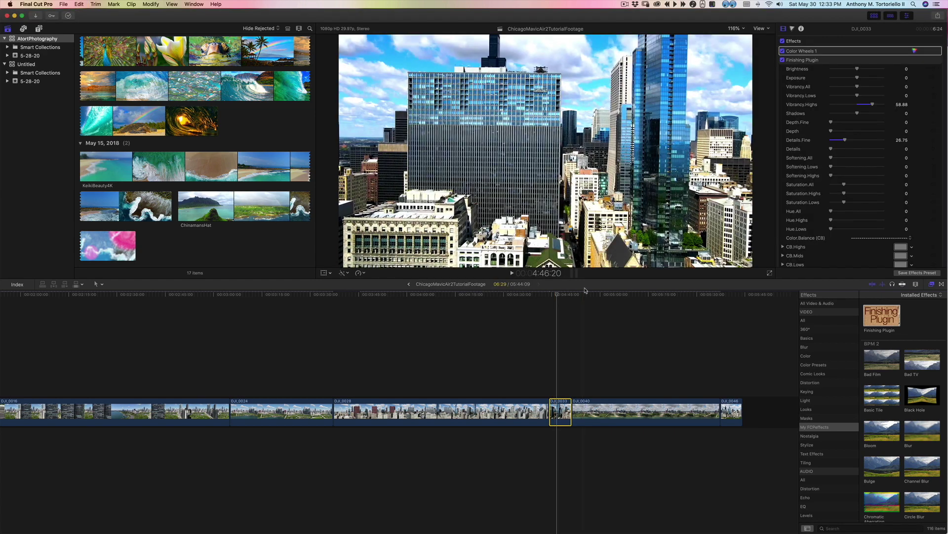
key(space)
- Paste the DJI_0028 color and finishing effects onto clip DJI_0040 and scrub through the clip to check them
click(584, 410)
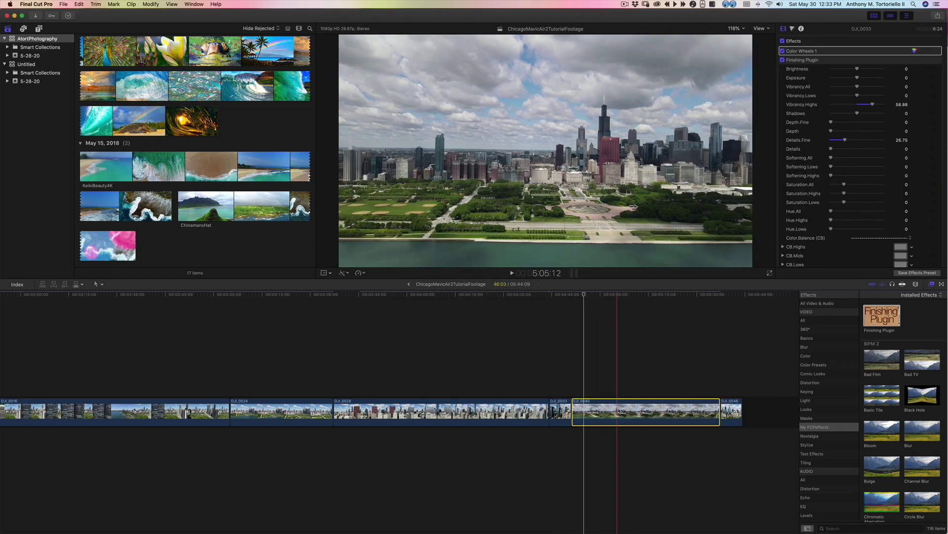
key(super+shift+v)
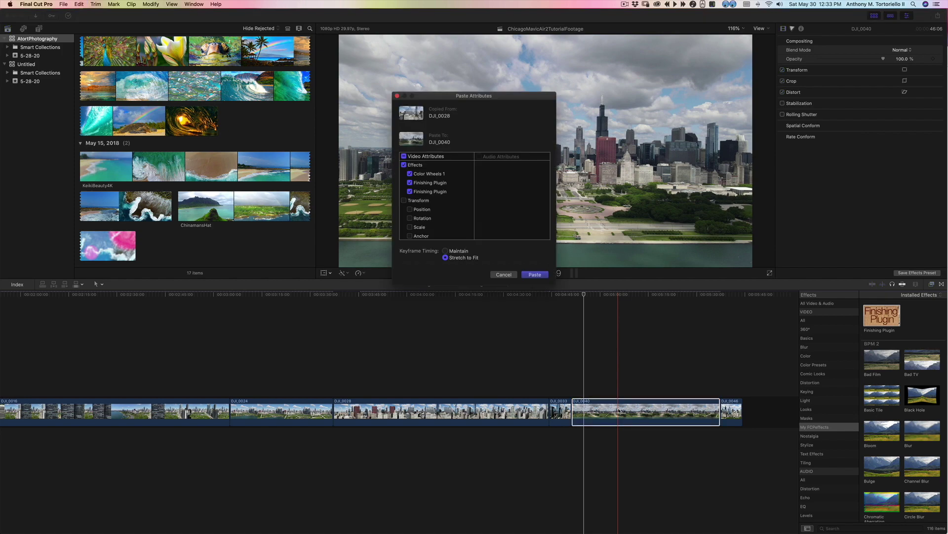
key(Return)
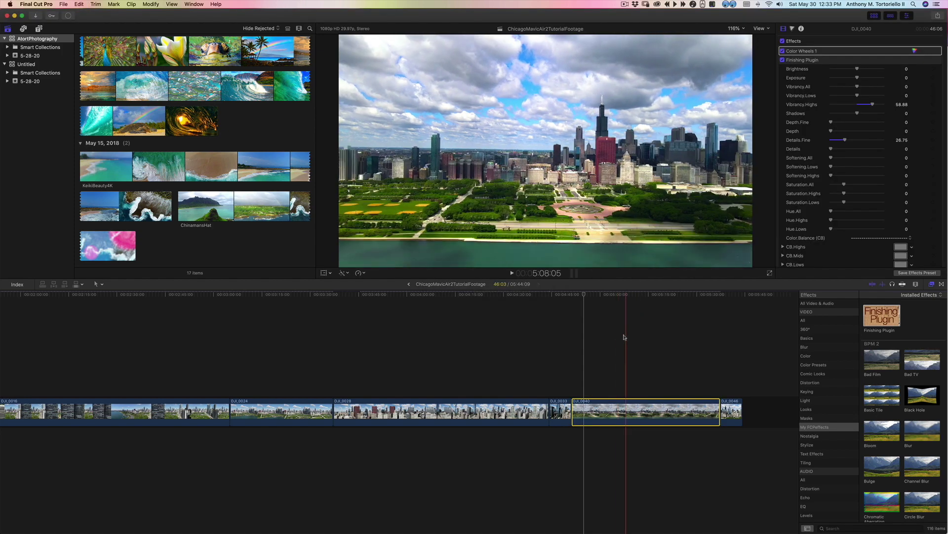
scroll(620, 335, left, 3)
scroll(620, 335, left, 2)
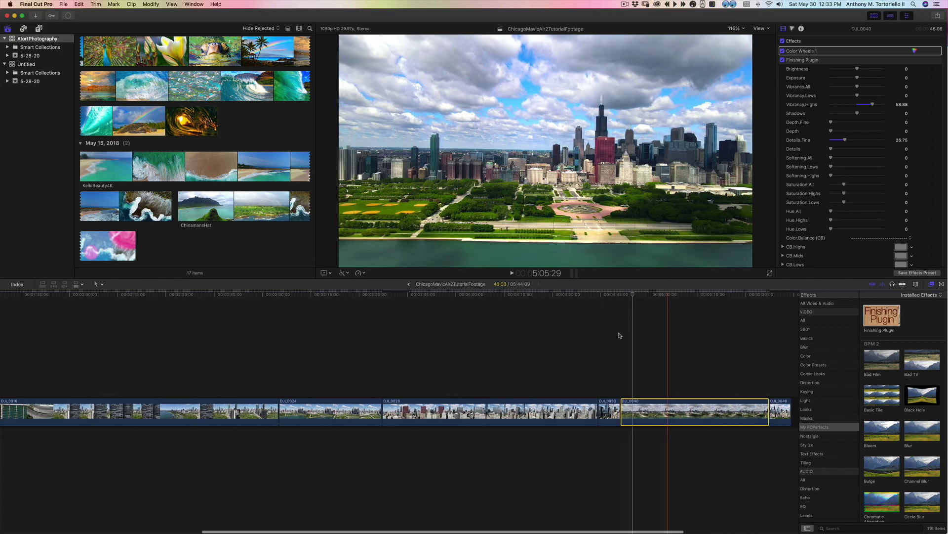
drag(617, 300, 727, 295)
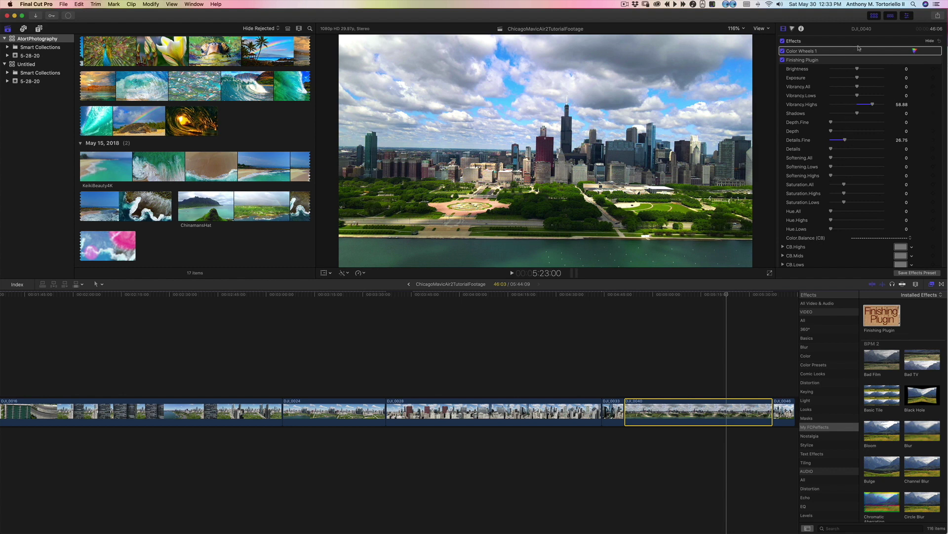
- Adjust the Color Wheels 1 correction on clip DJI_0040 to brighten the image, and play the clip to check it
click(915, 51)
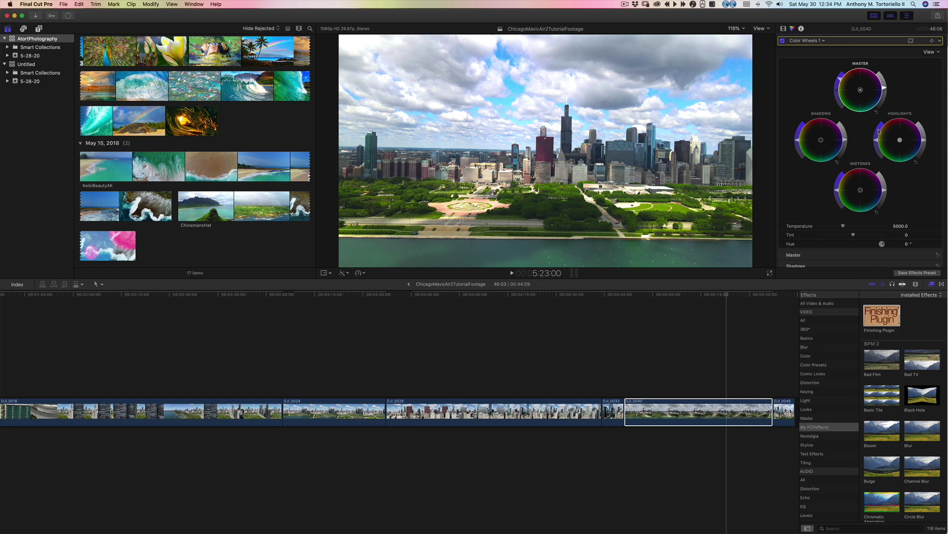
key(space)
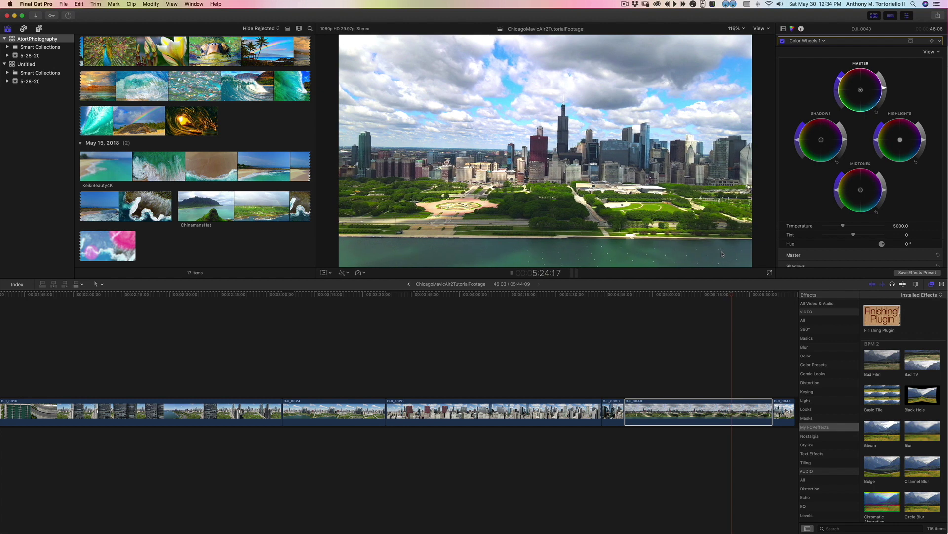
key(space)
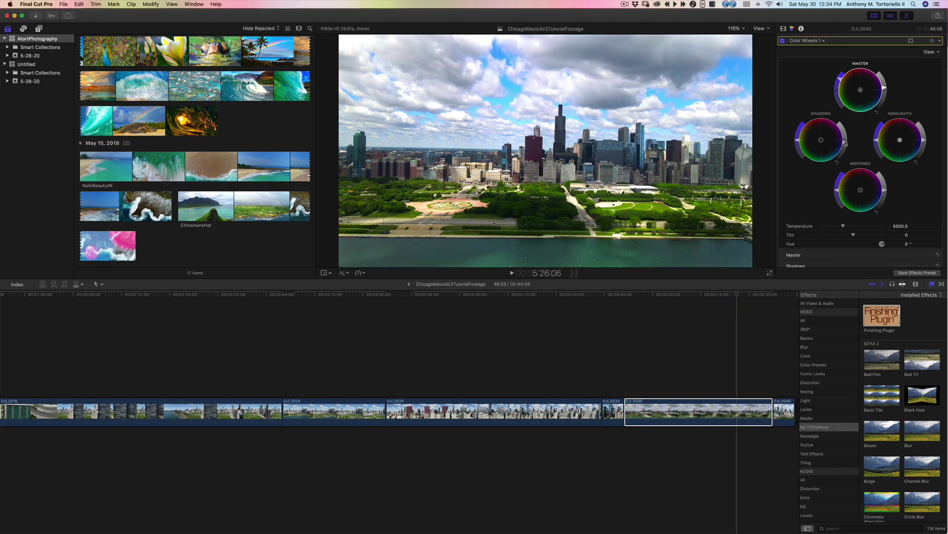
key(space)
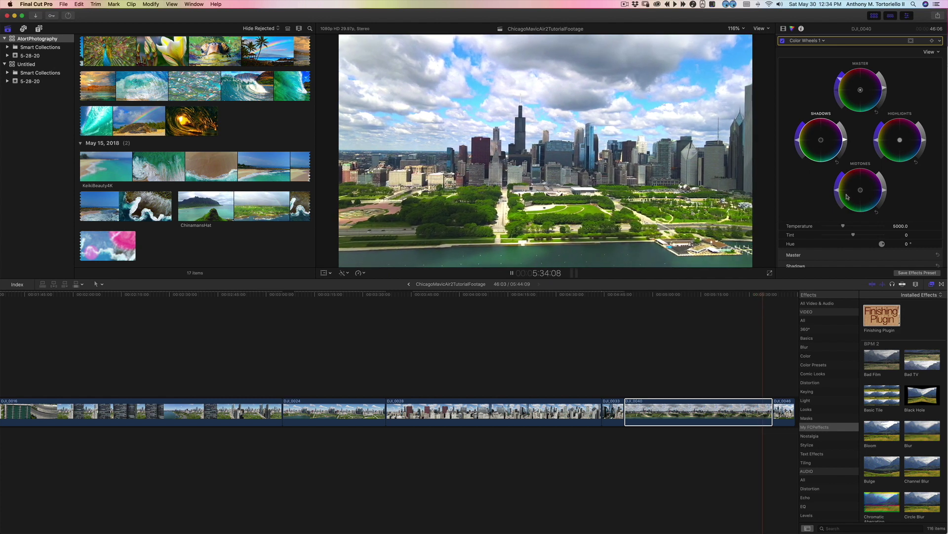
key(space)
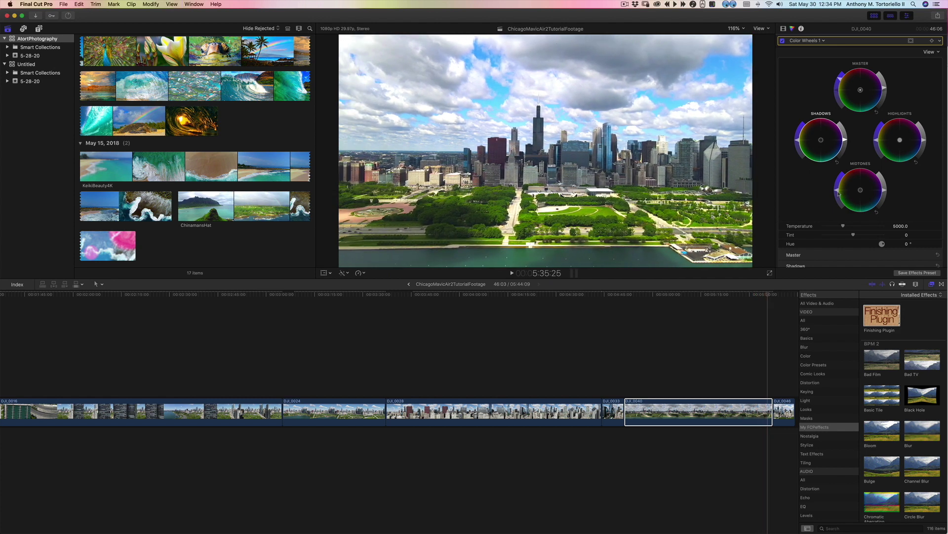
click(738, 294)
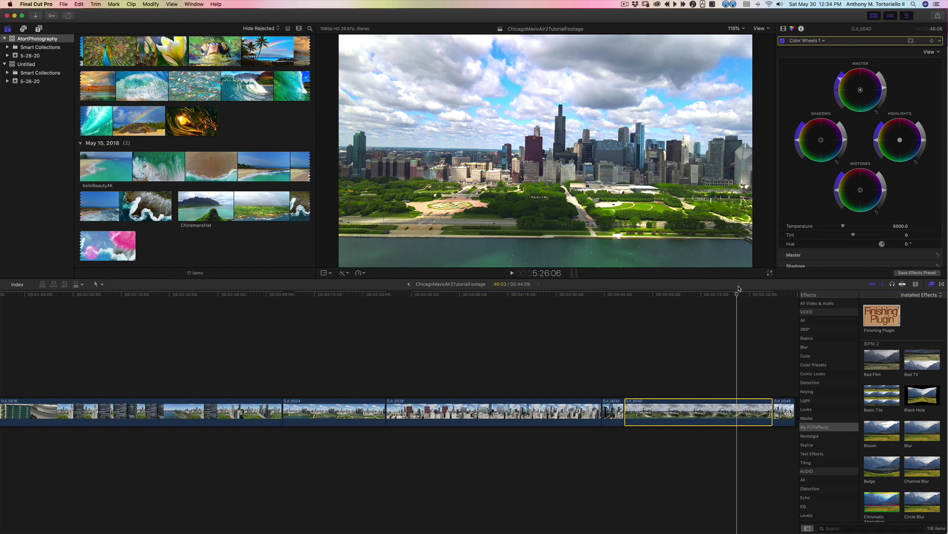
- Paste the Color Wheels and Finishing Plugin effects from DJI_0028 onto the last clip, DJI_0046, and play it briefly
scroll(738, 346, right, 3)
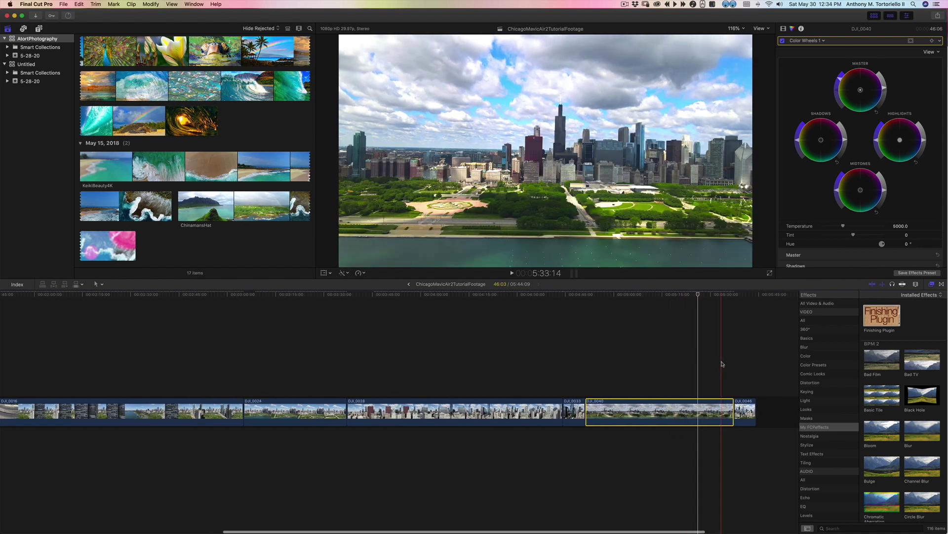
click(742, 410)
click(739, 294)
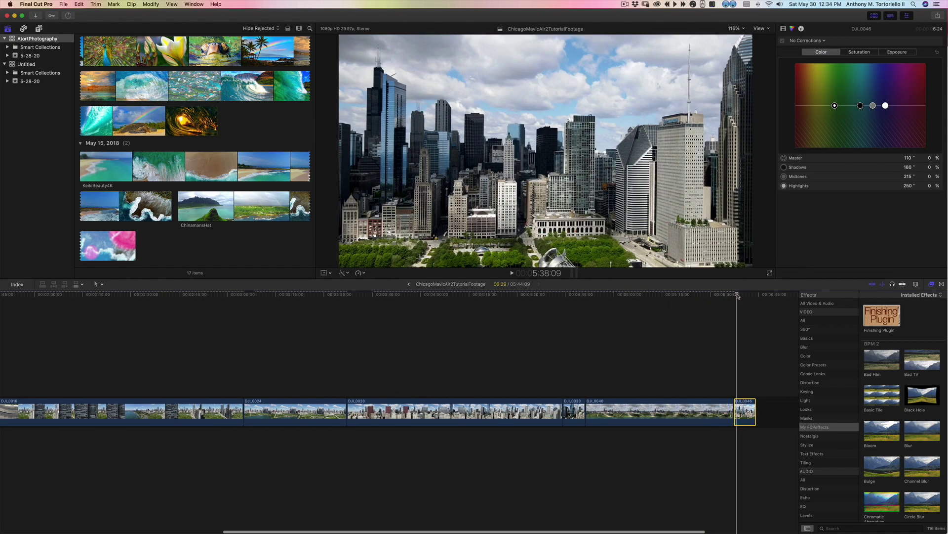
key(super+shift+v)
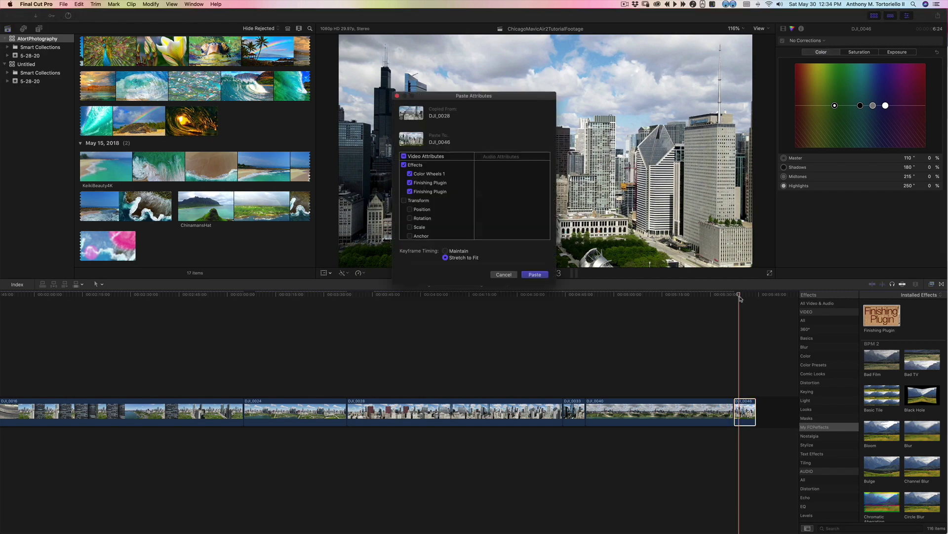
key(Return)
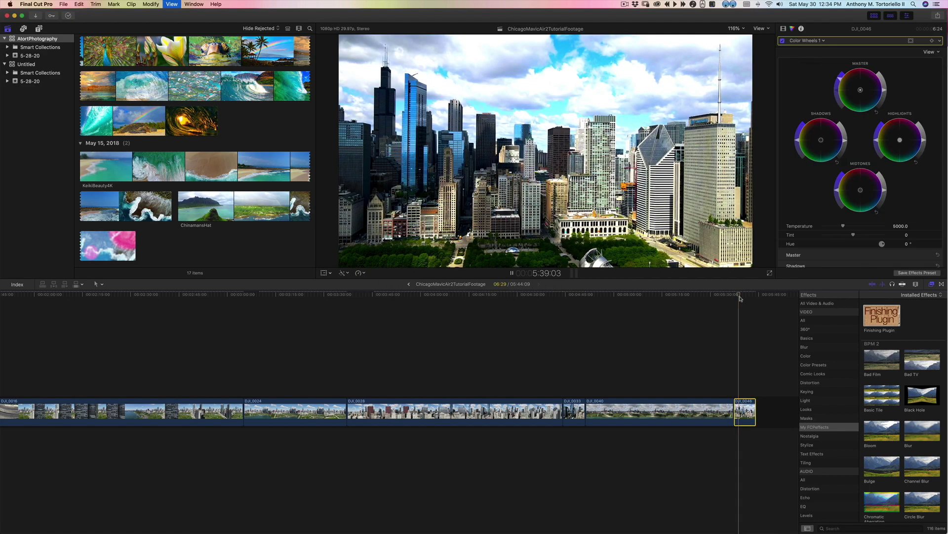
key(space)
key(space)
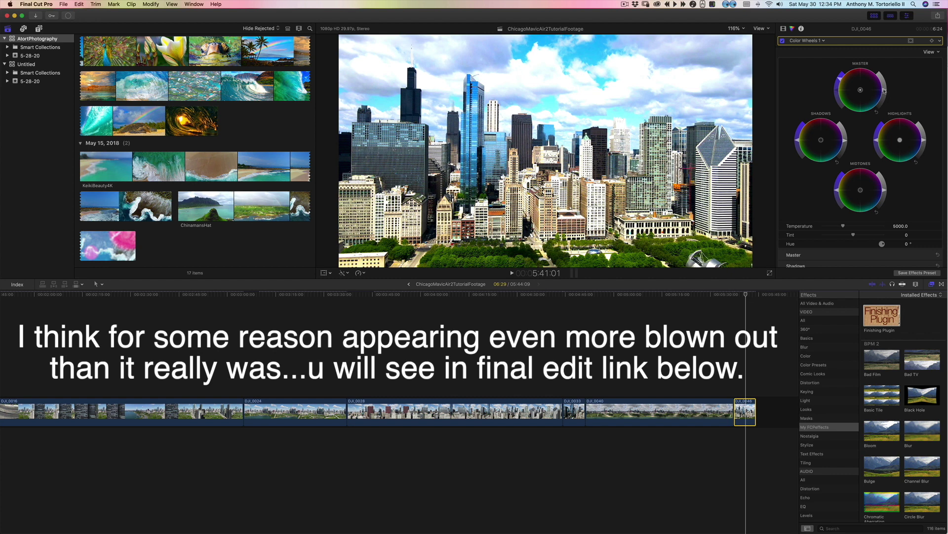
- Lower the master brightness in DJI_0046's Color Wheels and replay the clip to check the correction
click(884, 95)
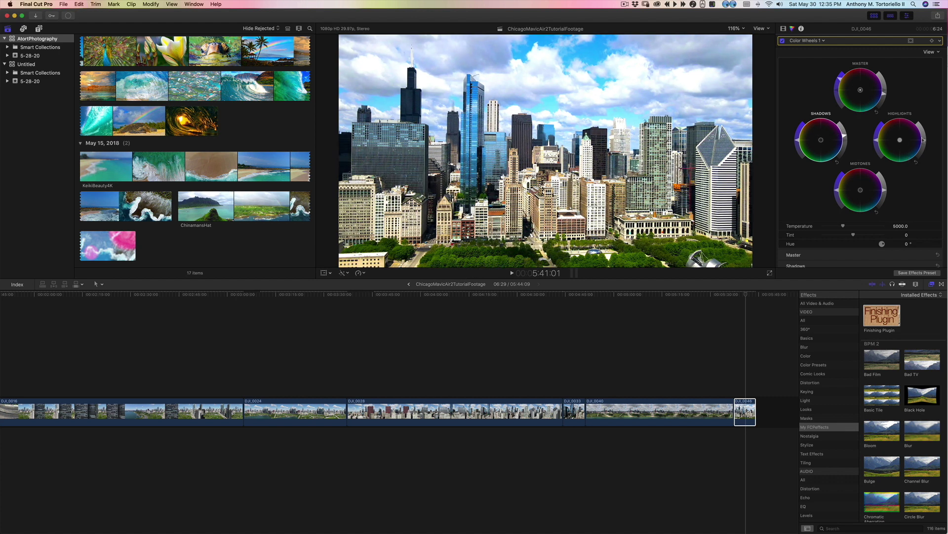
click(732, 304)
key(space)
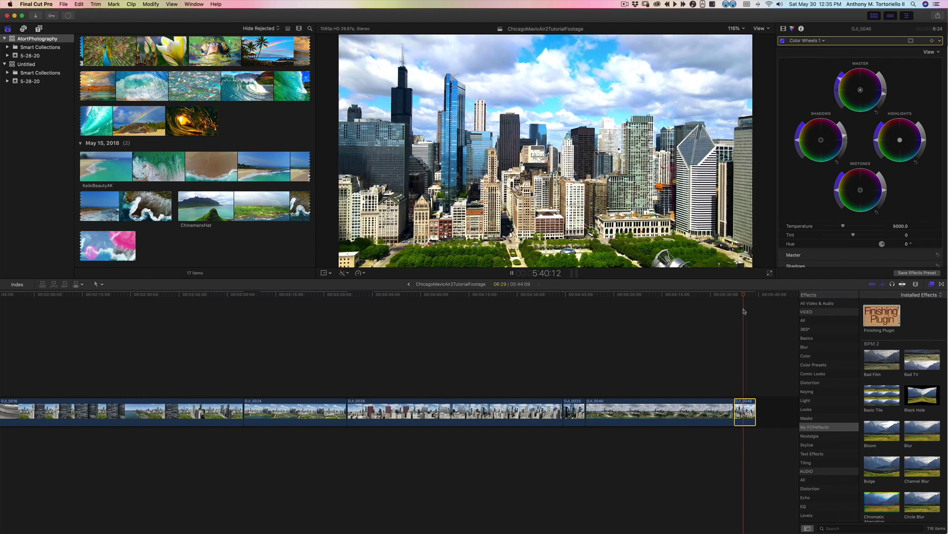
key(space)
- Review clip DJI_0046 in full screen, return to the editing layout, and show its Finishing Plugin parameters
key(super+shift+f)
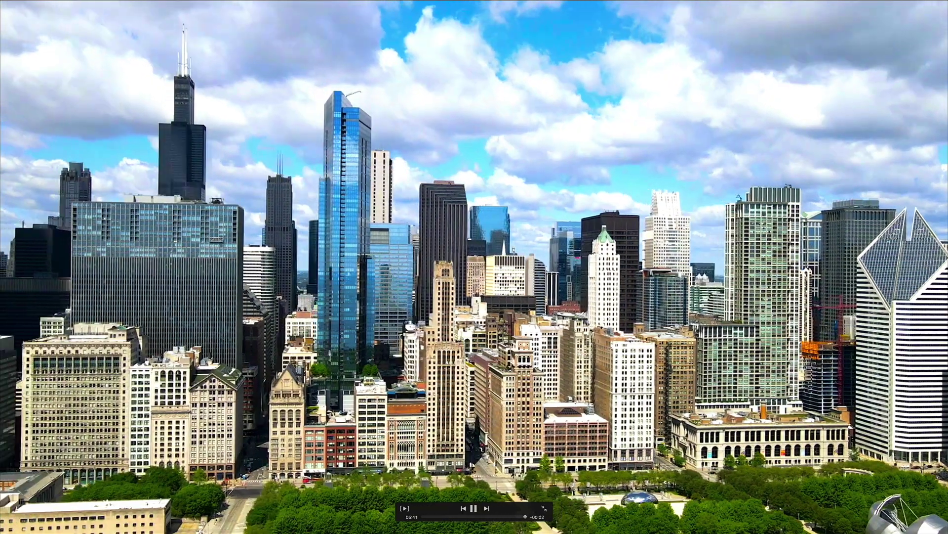
key(Escape)
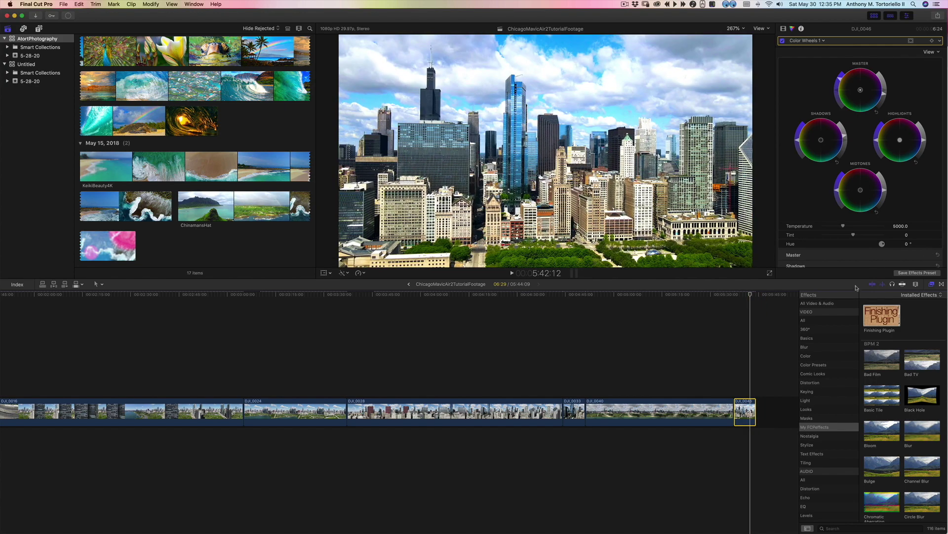
click(785, 43)
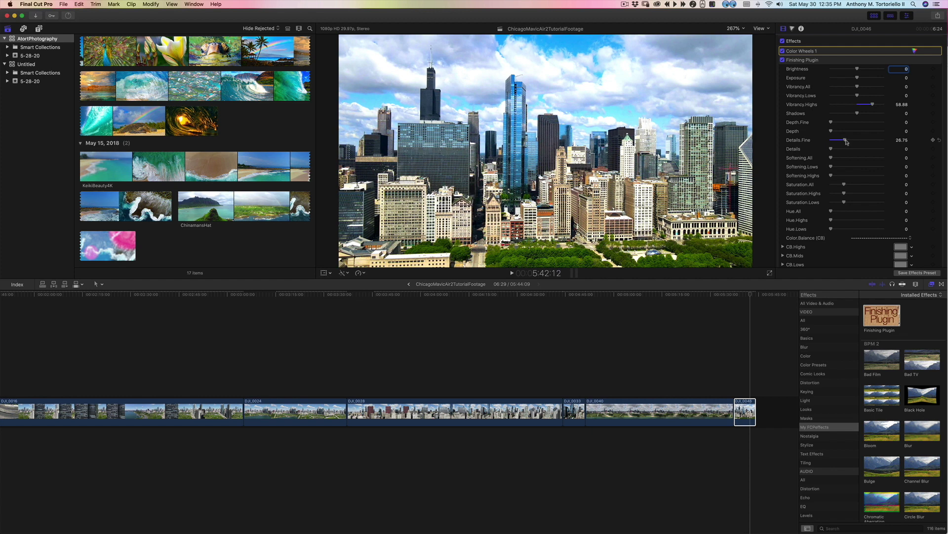
- Set Details.Fine to 36.66 in DJI_0046's Finishing Plugin and replay the clip to check the sharpening
drag(847, 140, 851, 141)
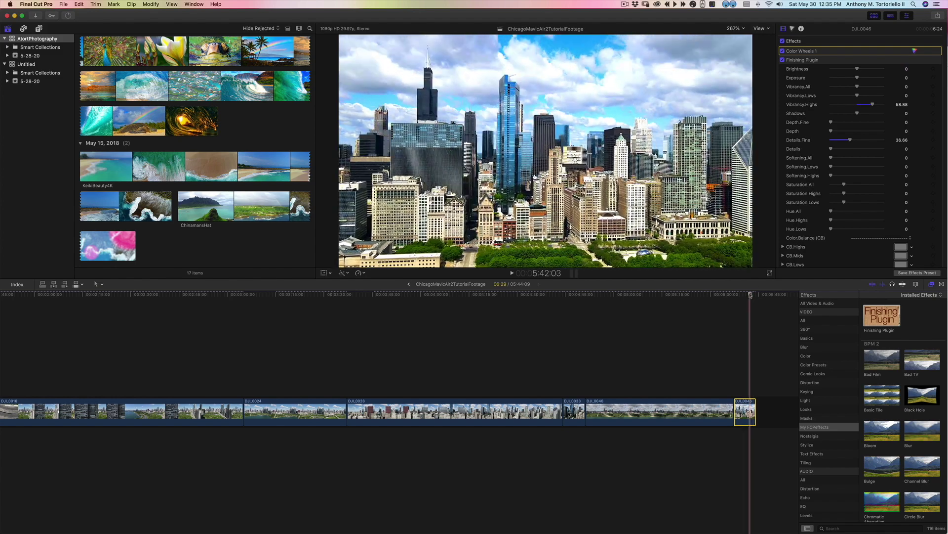
click(736, 295)
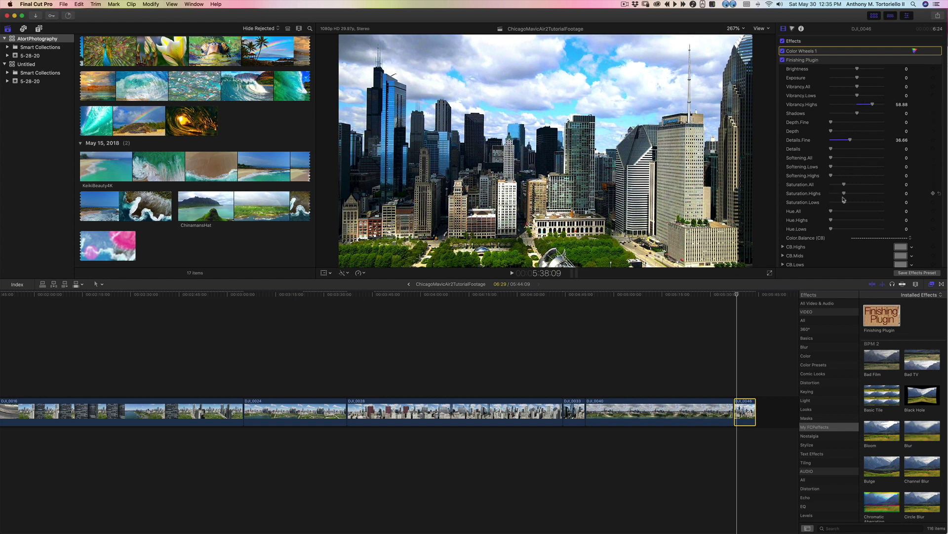
scroll(844, 199, down, 3)
scroll(922, 224, down, 4)
scroll(934, 88, up, 7)
key(space)
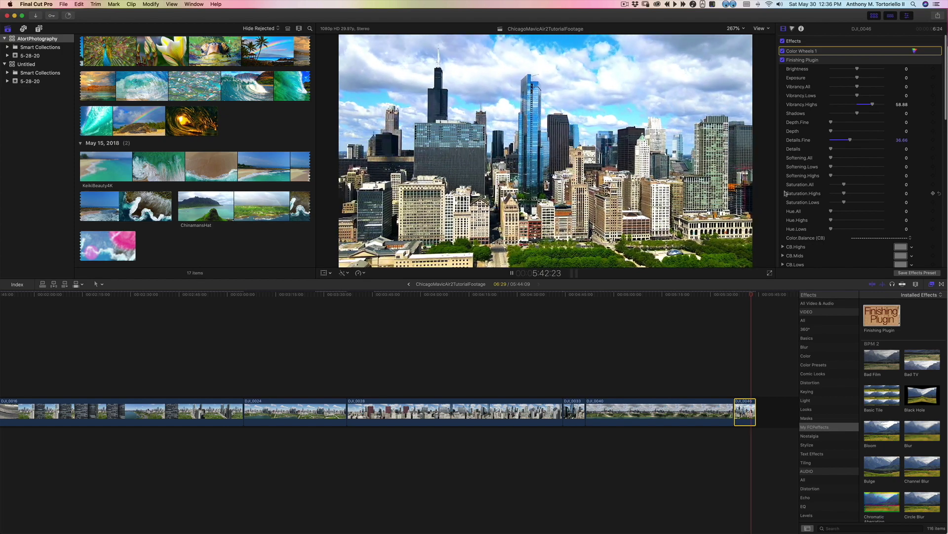
key(space)
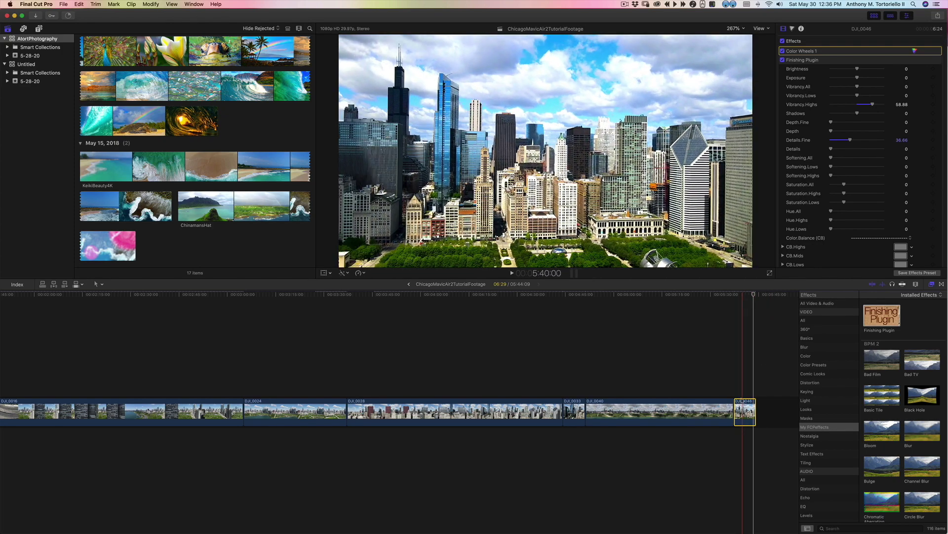
click(361, 276)
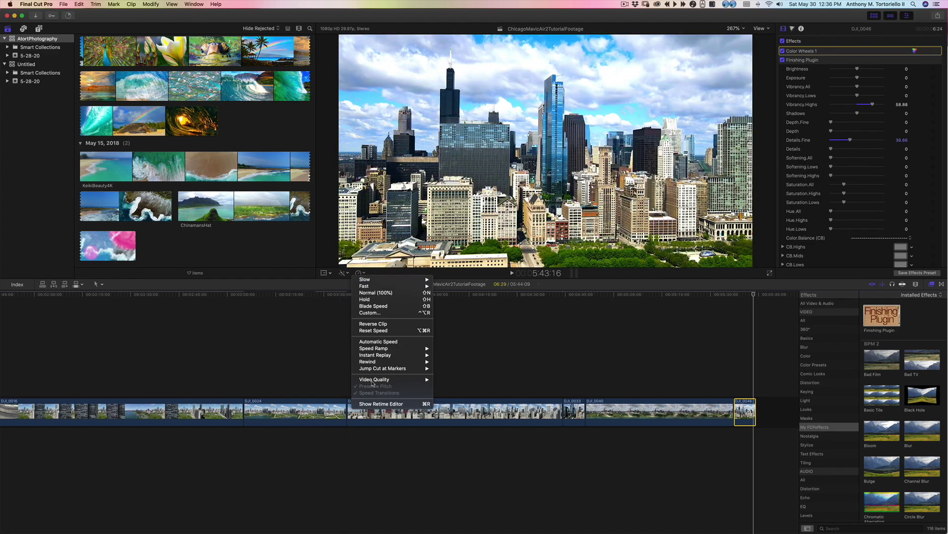
mouse_move(391, 381)
click(510, 334)
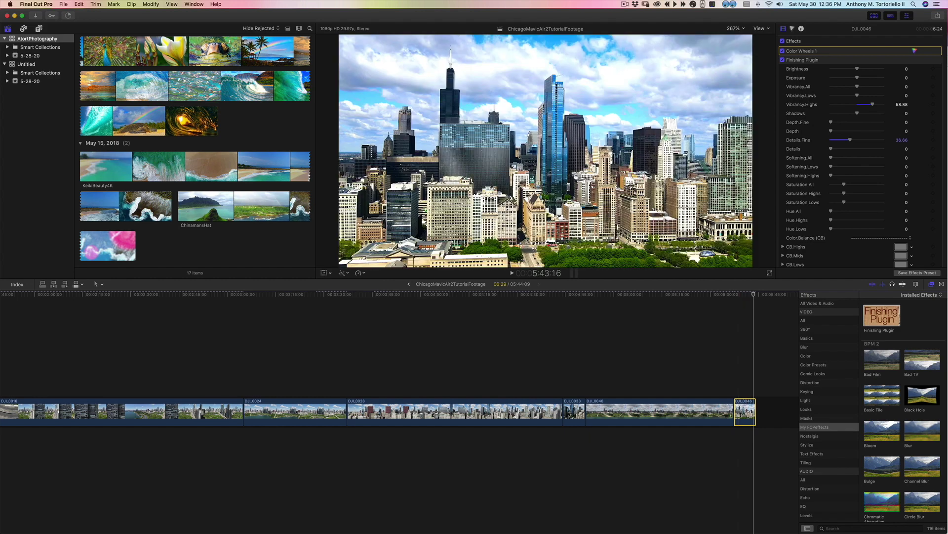
- Paste the Color Wheels and Finishing Plugin effects from DJI_0028 onto clip DJI_0016, and play its harbor dock footage
scroll(200, 329, left, 1)
scroll(201, 328, left, 10)
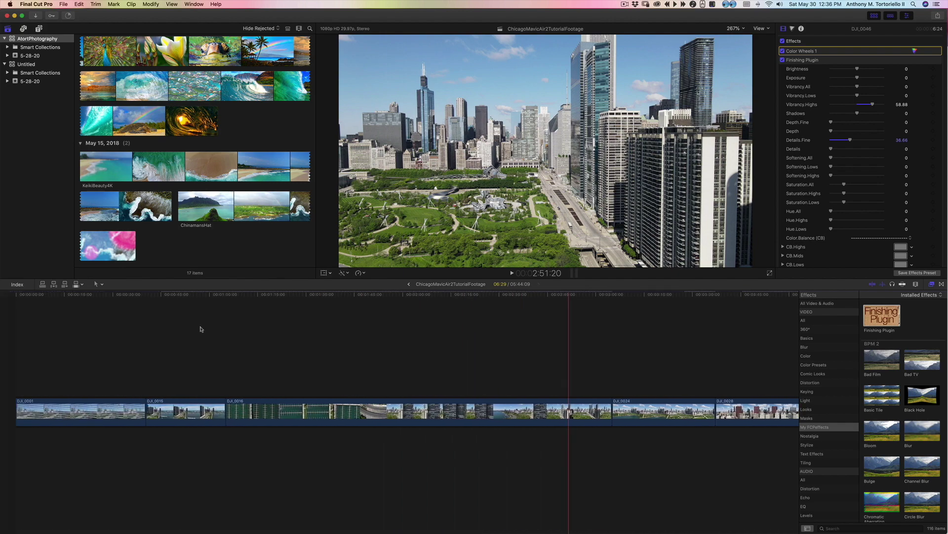
click(288, 411)
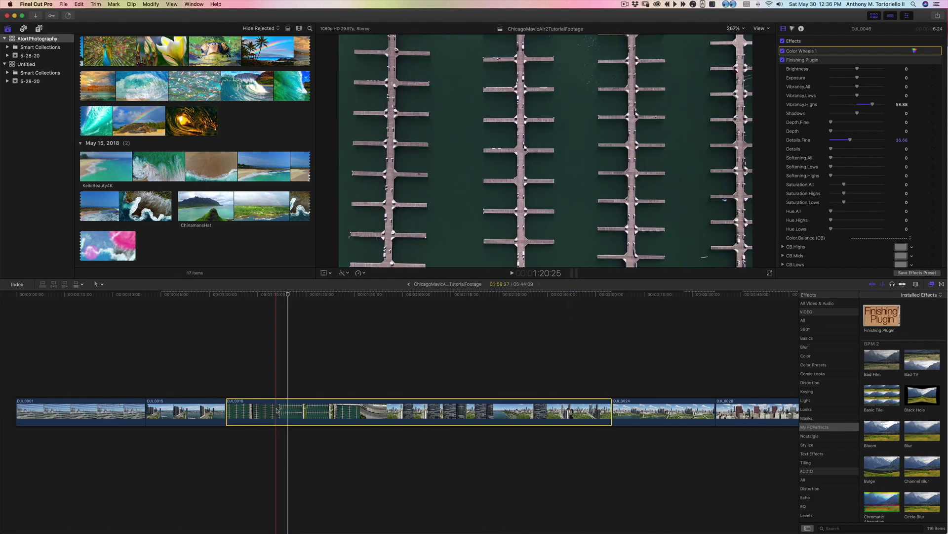
key(shift+super+v)
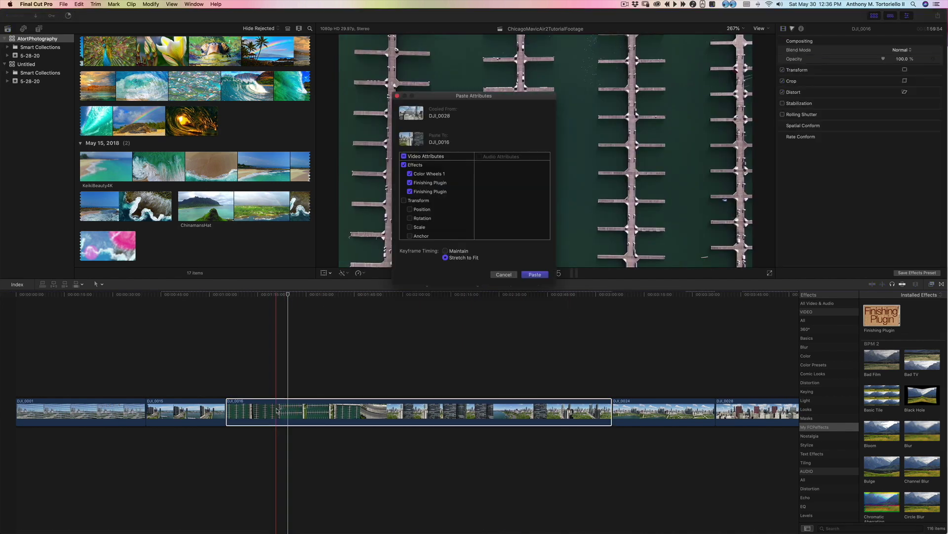
key(Return)
click(253, 295)
key(space)
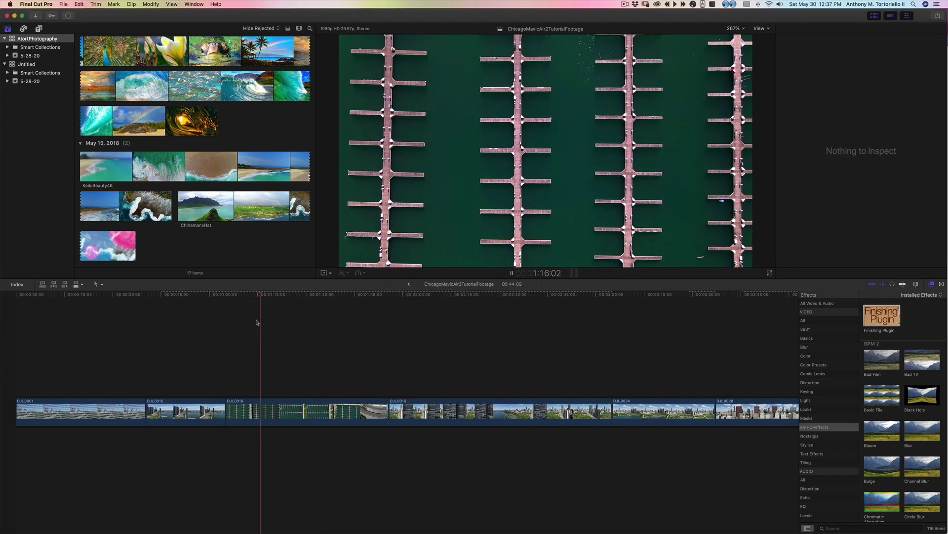
click(249, 295)
key(space)
- Split the first DJI_0016 dock clip at 1:12:27 and delete the short section before the cut
click(244, 295)
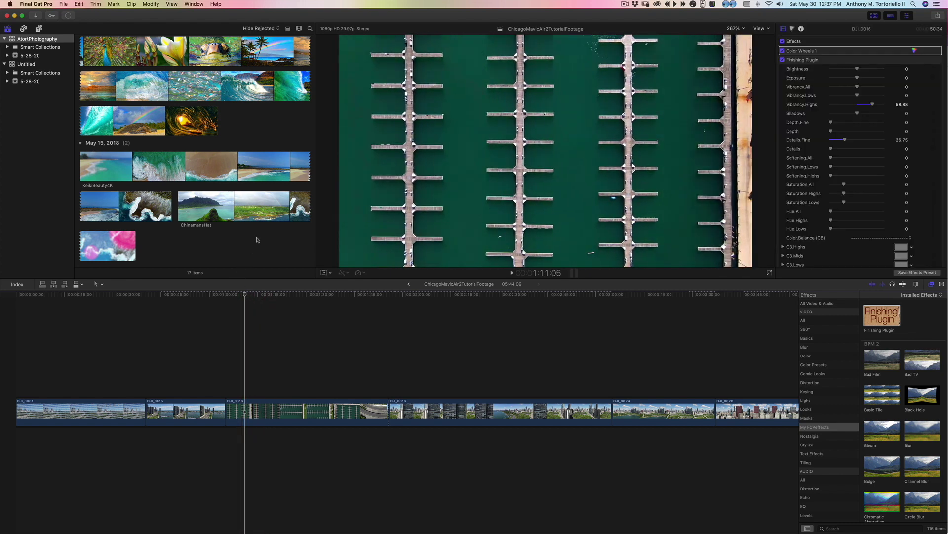
key(space)
key(space)
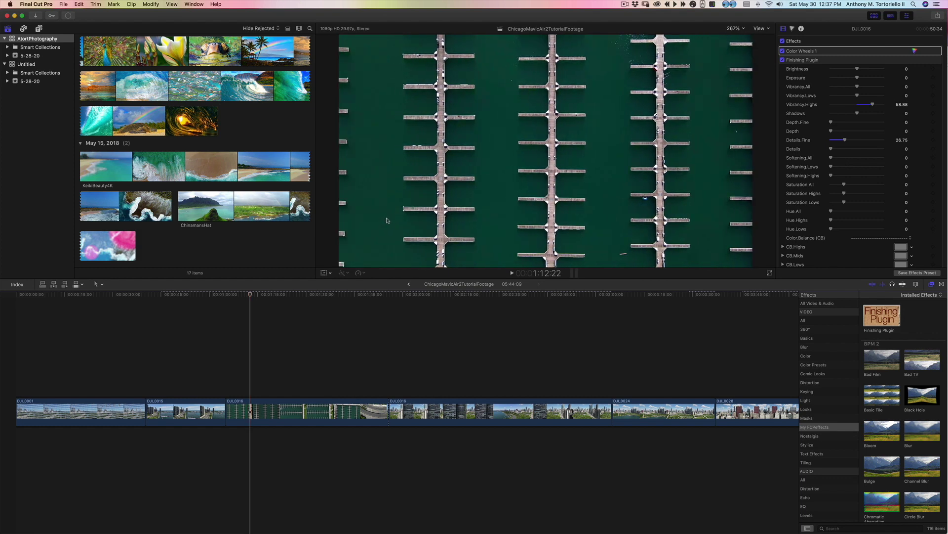
key(Right)
key(Right)
key(Right)
key(Right)
key(Right)
key(super+b)
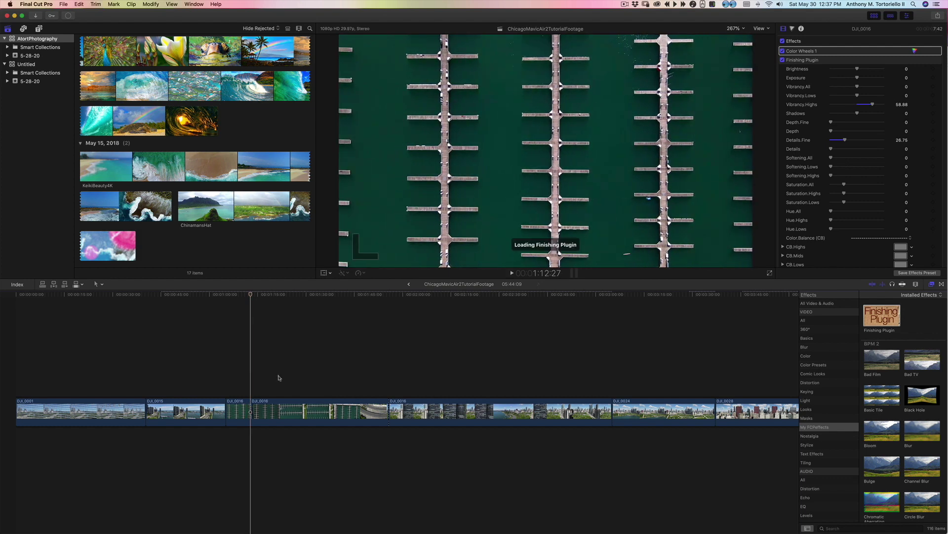
click(238, 409)
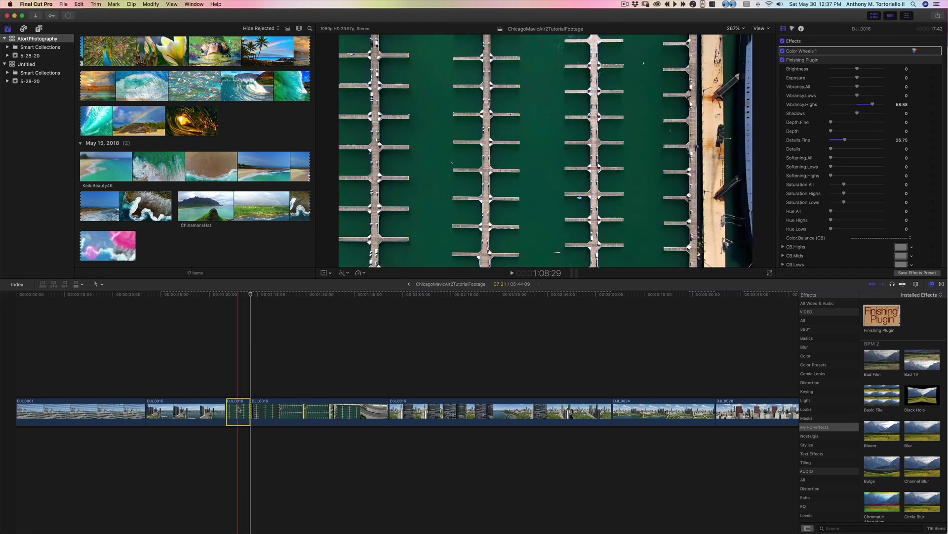
key(Delete)
- Adjust the Master and Shadows wheels in the trimmed DJI_0016 dock clip's Color Wheels 1, and play it to check
key(space)
key(c)
key(space)
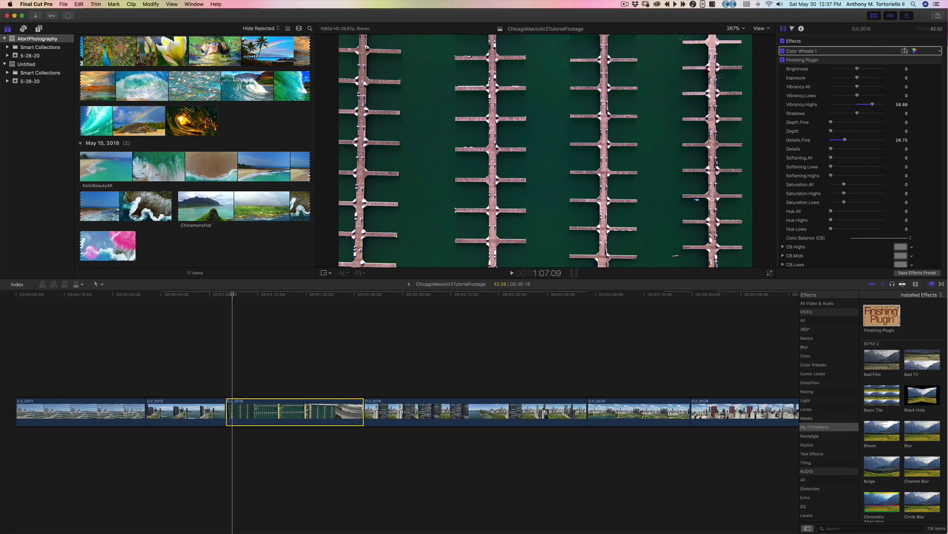
key(super+6)
drag(884, 91, 887, 90)
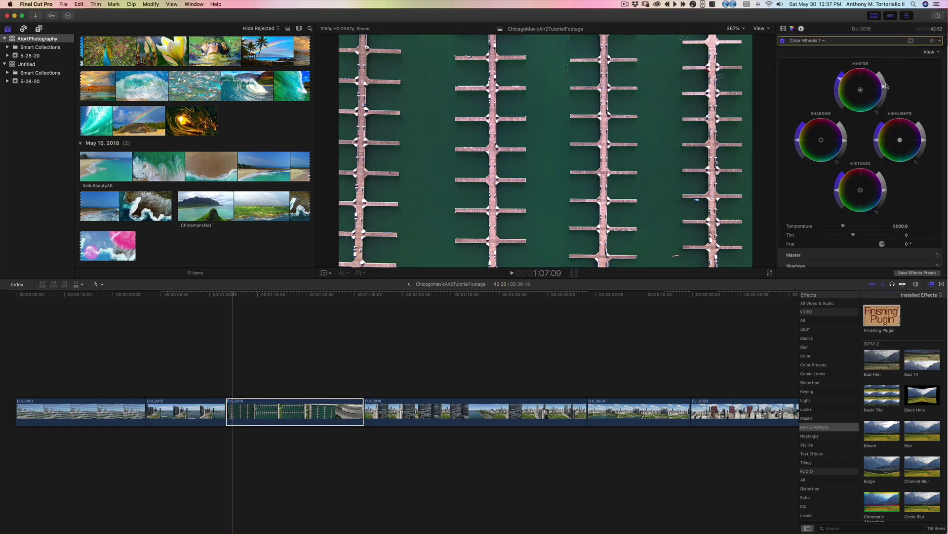
drag(860, 92, 877, 106)
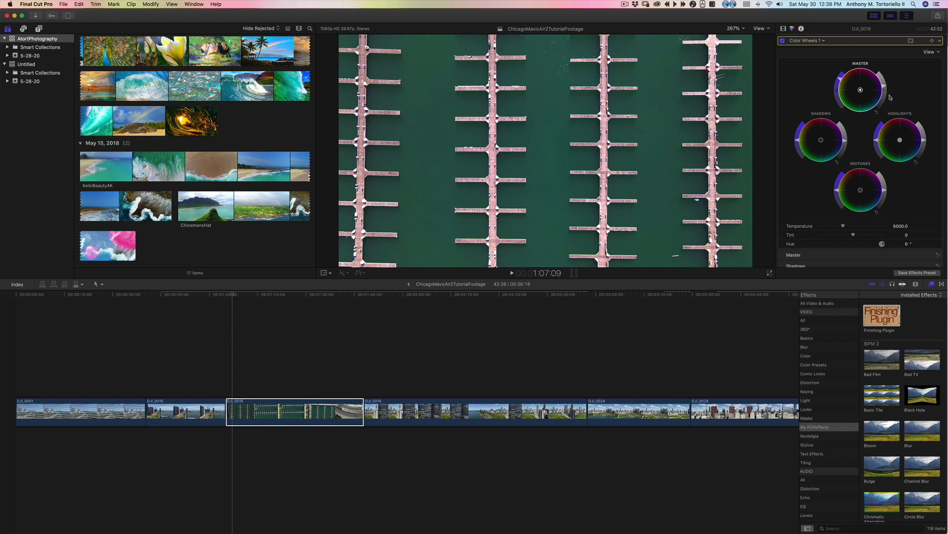
click(821, 142)
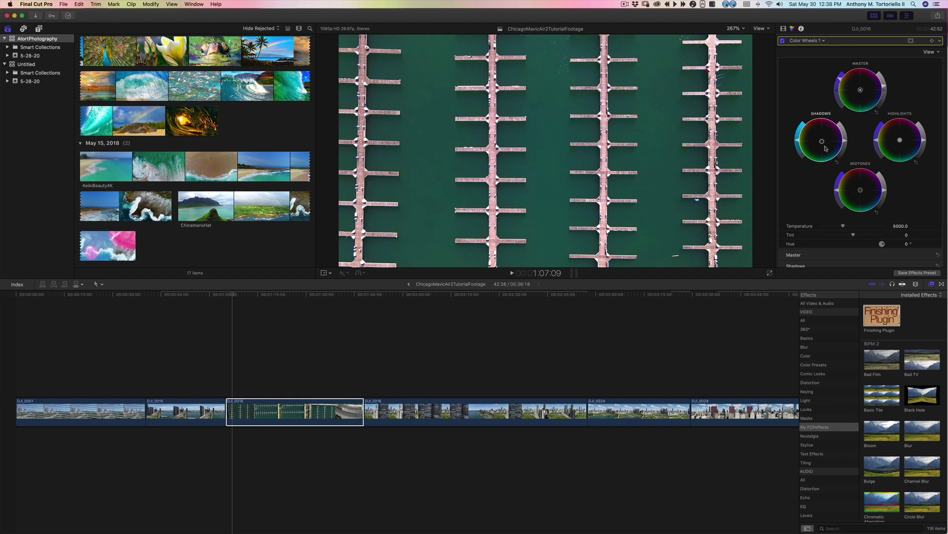
drag(830, 137, 823, 151)
key(space)
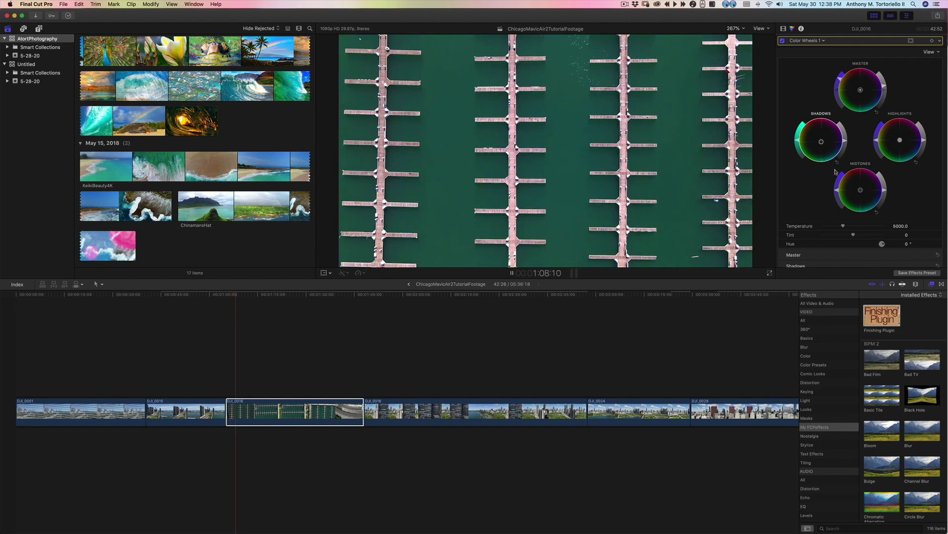
- Split the last DJI_0016 clip near its end, over the park skyline view, and delete the long section before the cut
click(784, 29)
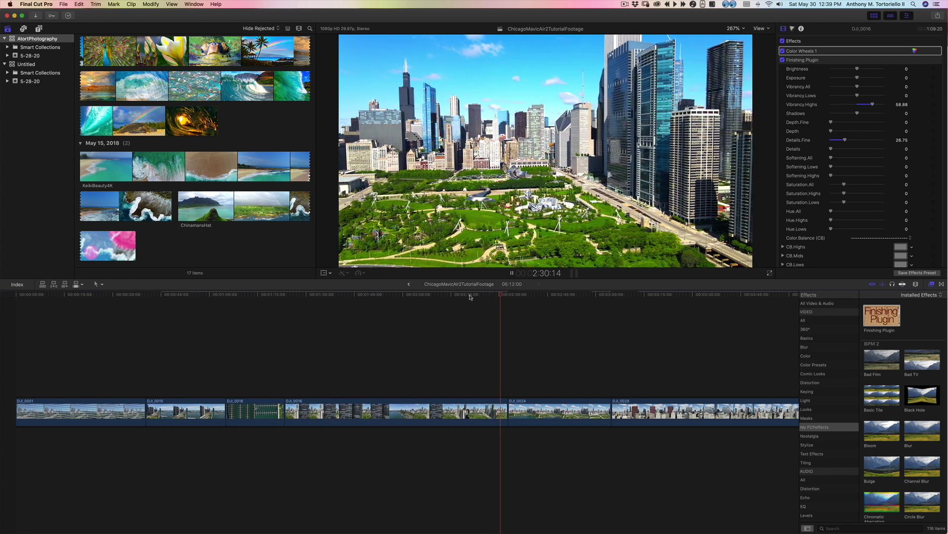
click(470, 295)
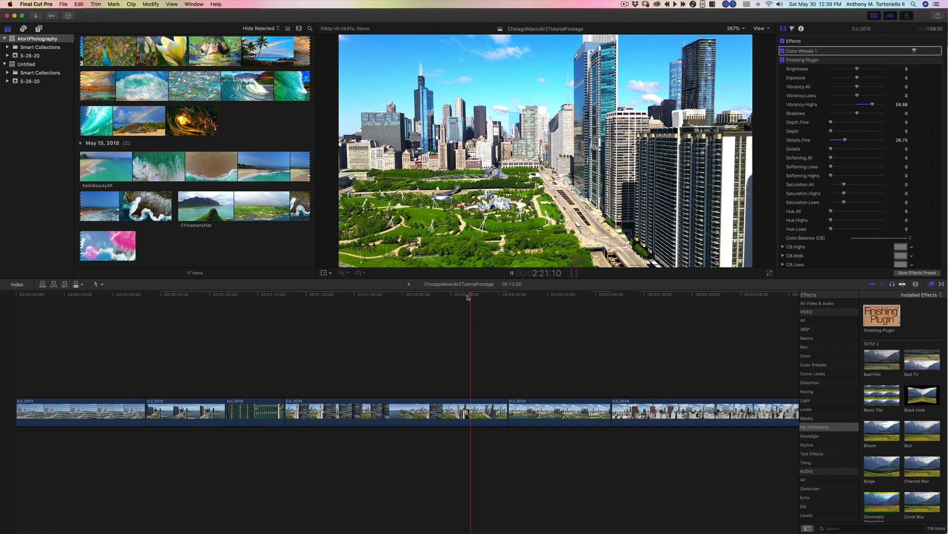
click(468, 296)
key(super+b)
click(415, 418)
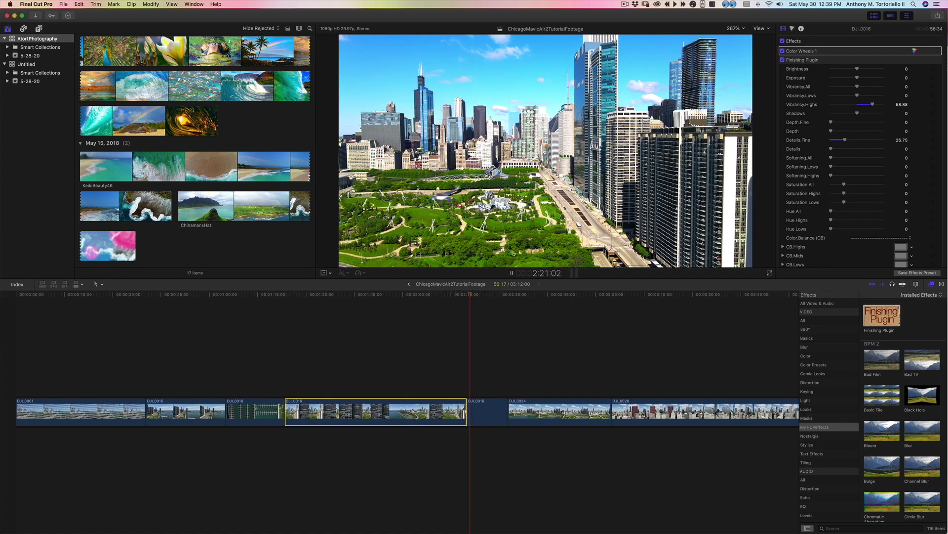
key(Delete)
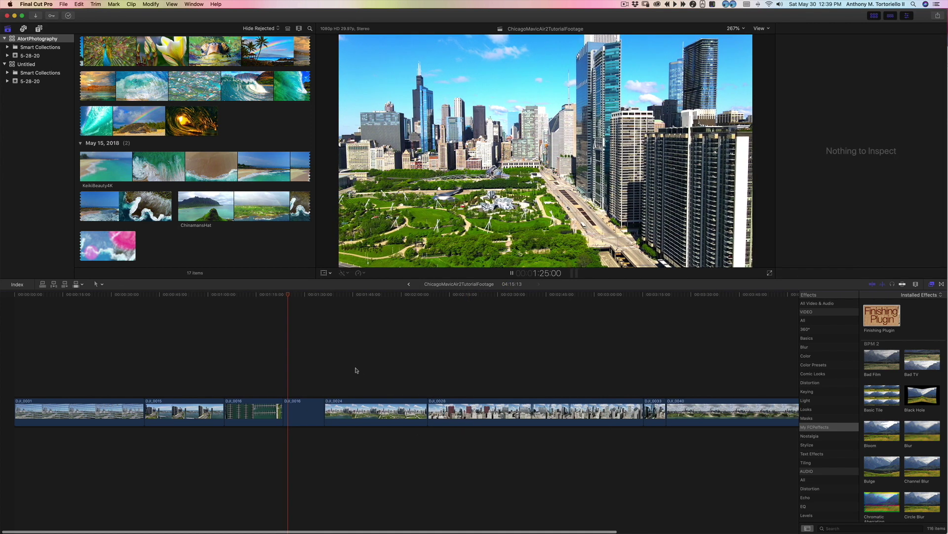
click(443, 295)
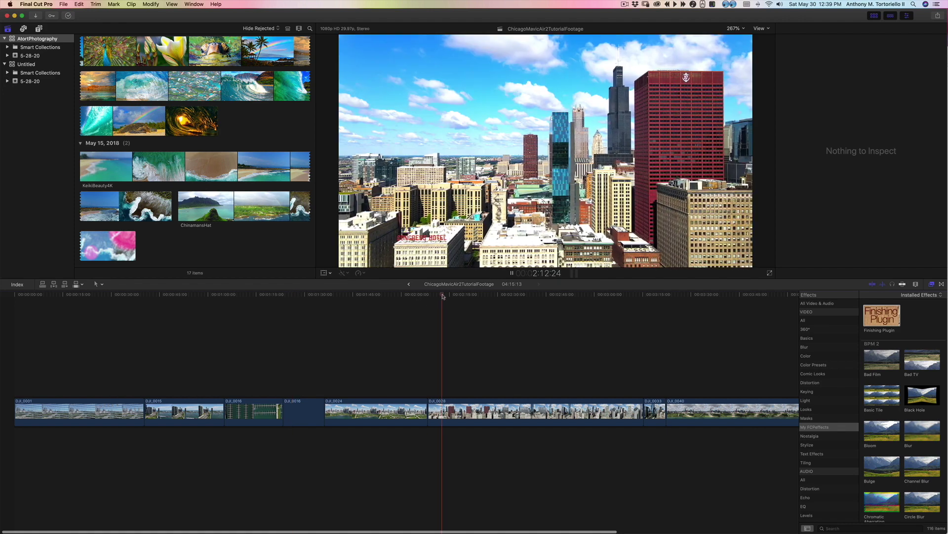
- Split opening clip DJI_0001 at about 20 seconds and delete its second half
click(77, 413)
key(super+b)
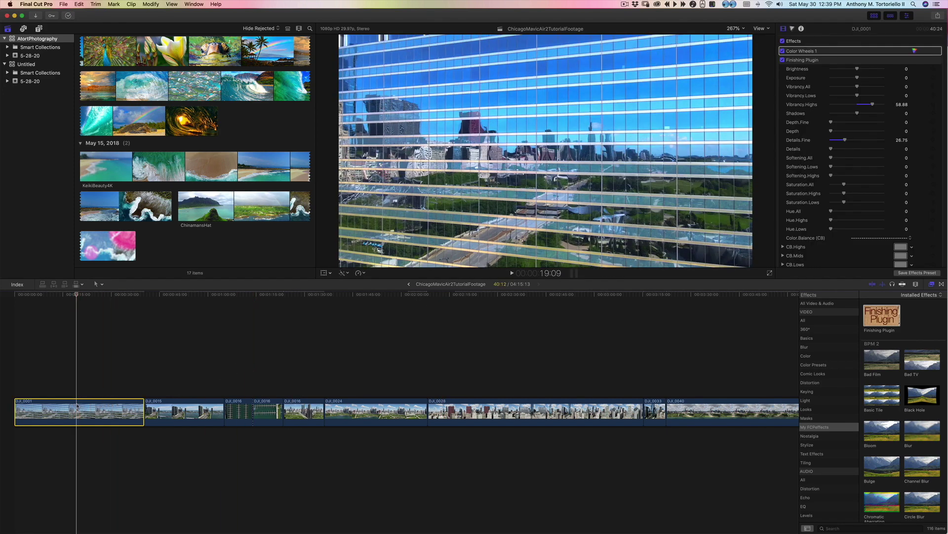
key(super+b)
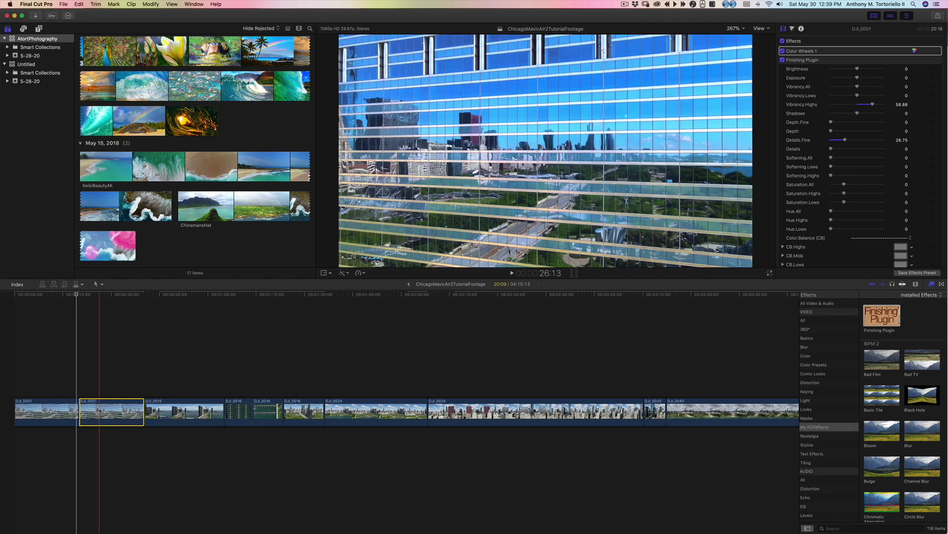
key(Delete)
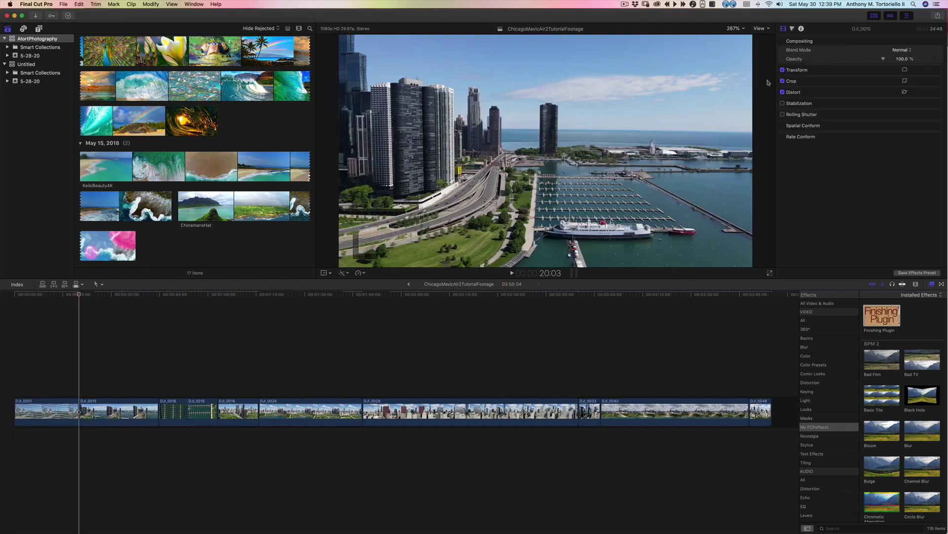
- Compare clip DJI_0001 with its Color Wheels 1 correction off and on, and play it from the start
click(60, 411)
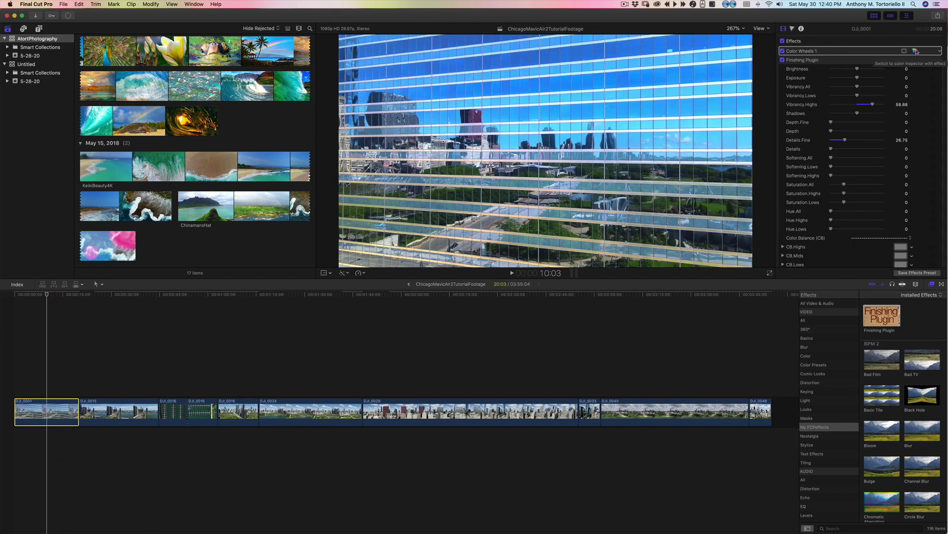
click(917, 51)
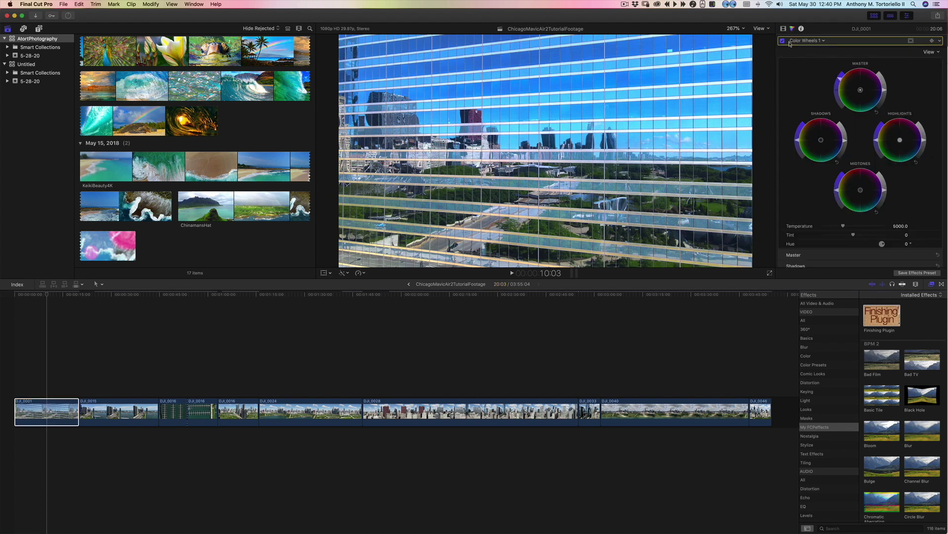
click(783, 41)
click(783, 41)
click(7, 293)
key(space)
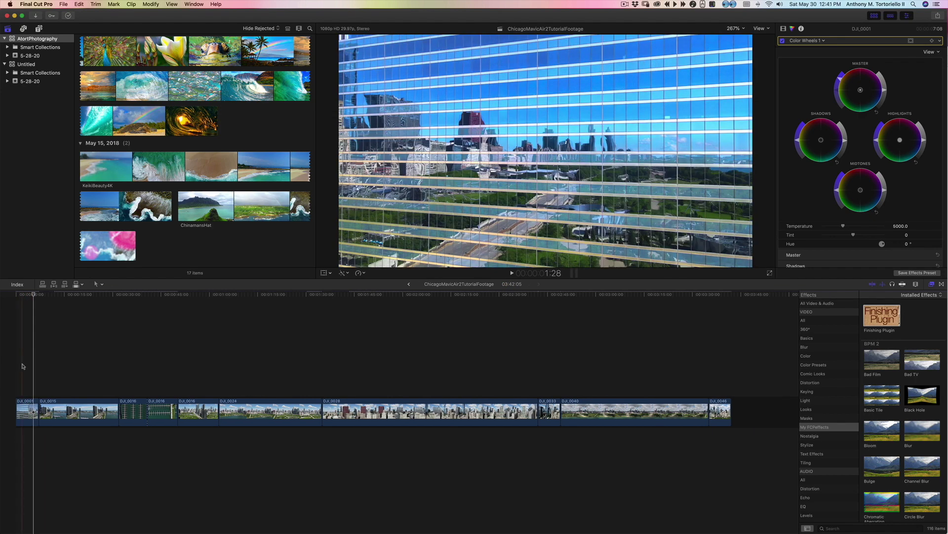
- Apply a Ken Burns crop to opening clip DJI_0001, with an inset start frame and a full-size end frame
click(27, 411)
click(363, 273)
click(364, 273)
click(329, 274)
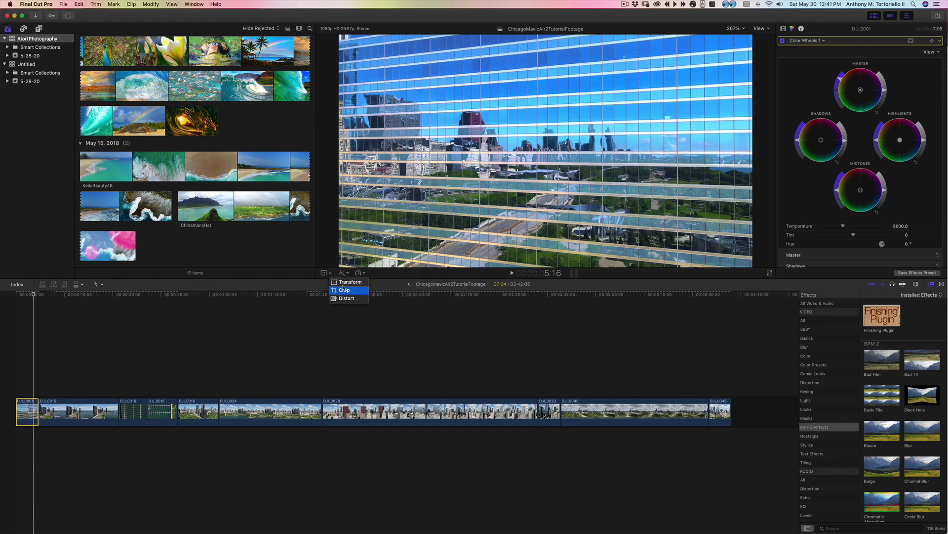
click(341, 282)
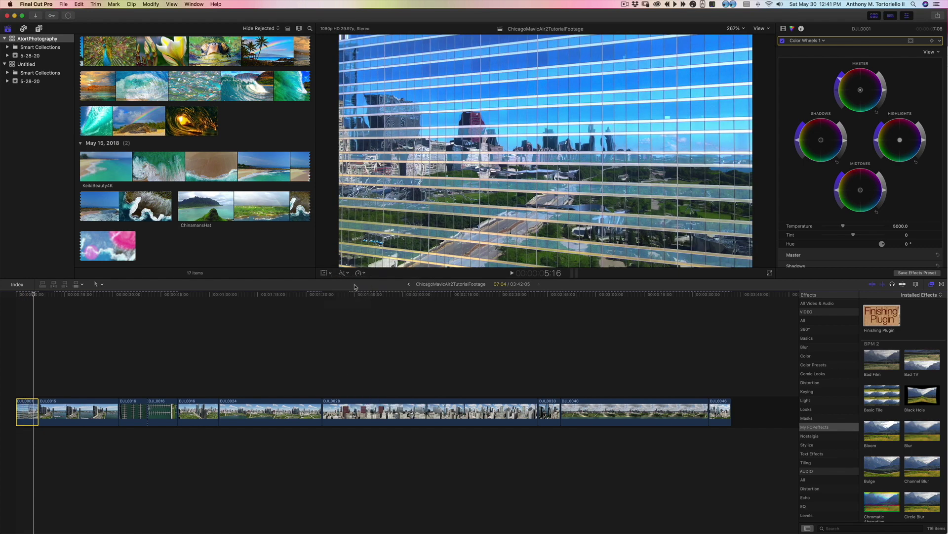
click(331, 273)
click(341, 293)
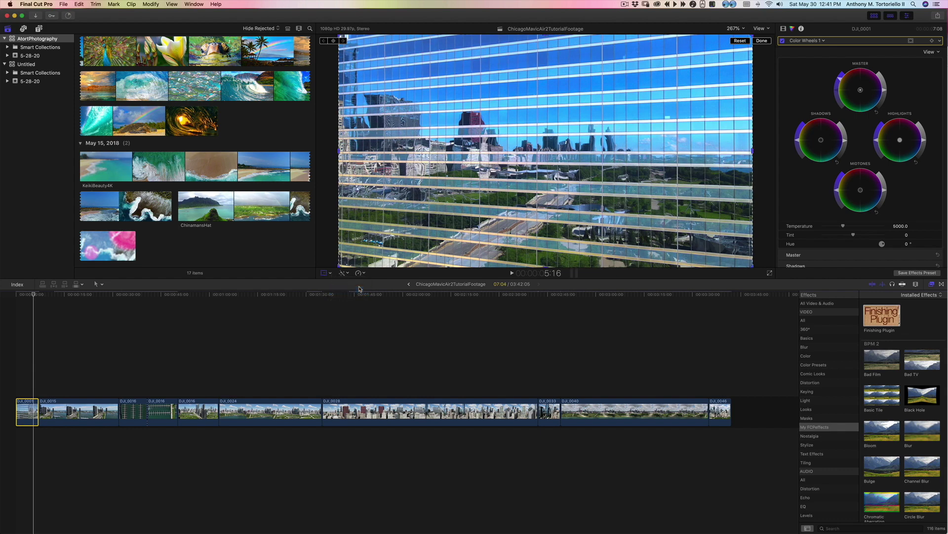
click(572, 258)
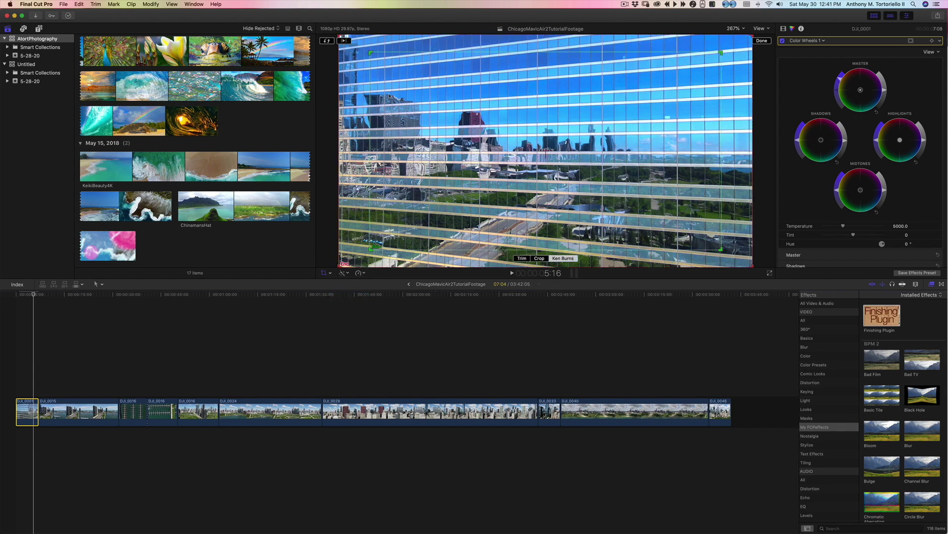
click(371, 52)
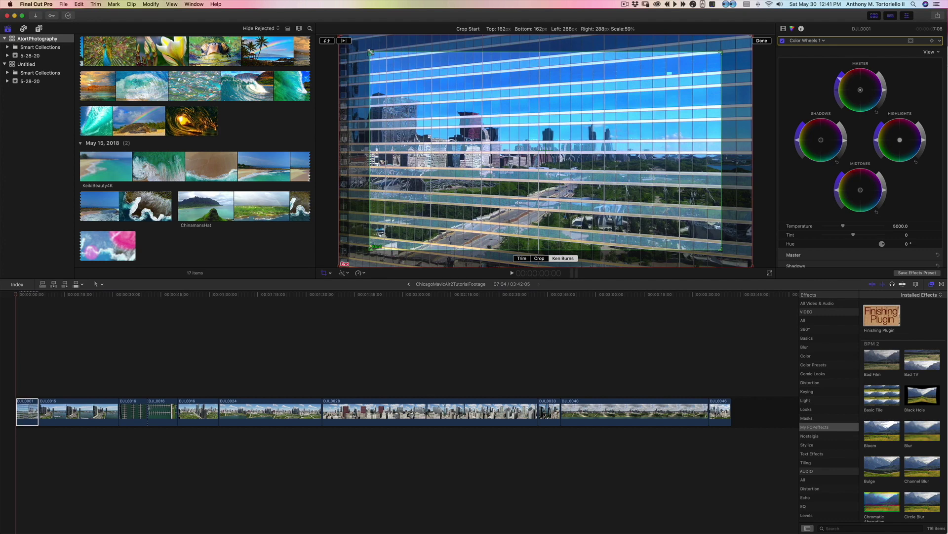
- Preview the Ken Burns move on clip DJI_0001 and play the clip from its start
click(344, 41)
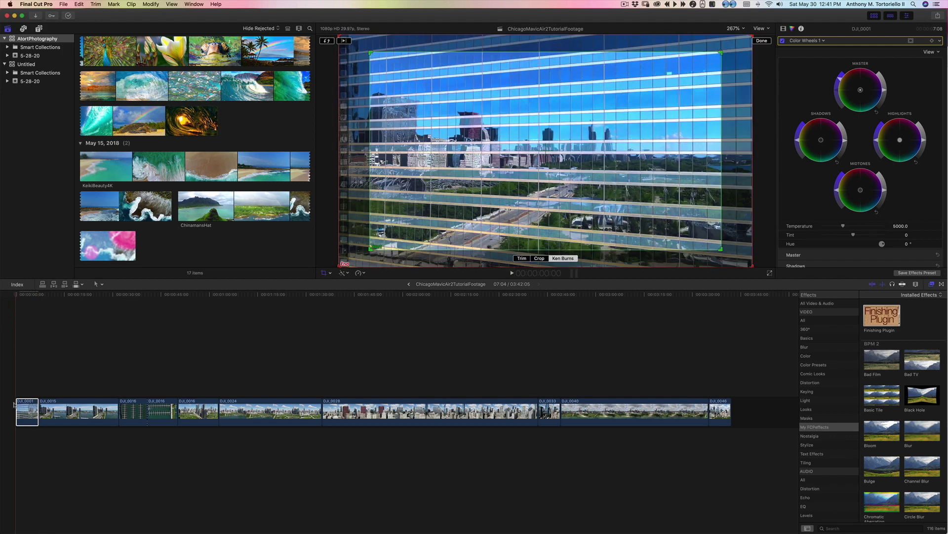
key(space)
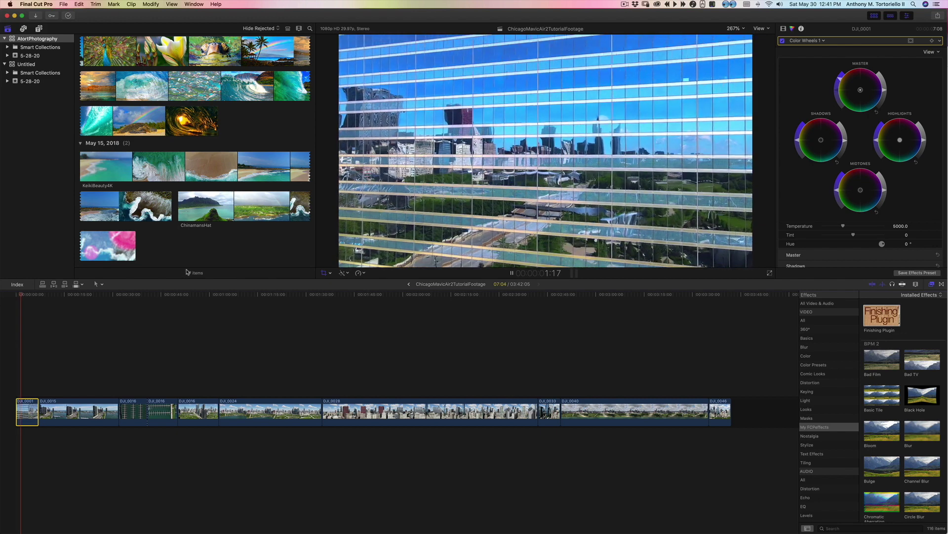
key(space)
- Play the edited timeline from about 1:07, over the skyline in clip DJI_0024, and view it full screen
click(355, 295)
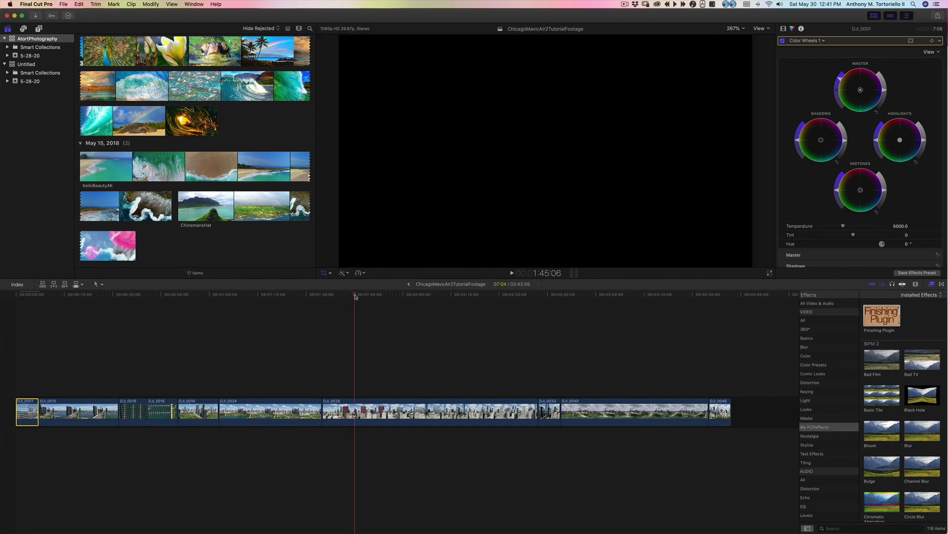
click(340, 404)
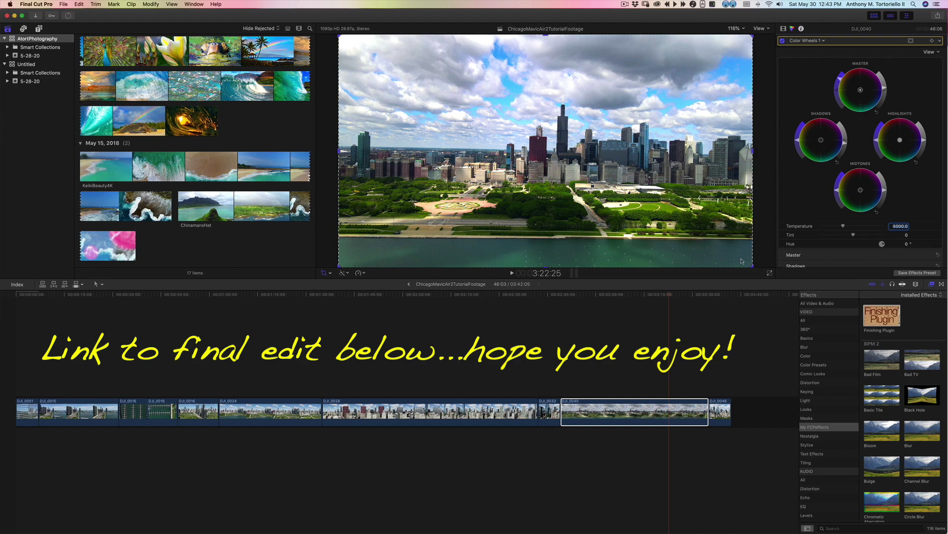
click(232, 296)
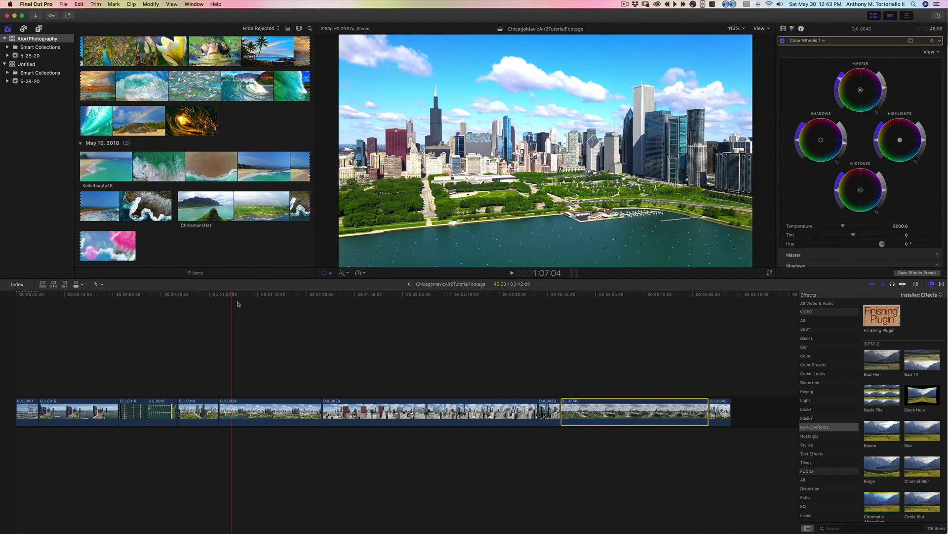
key(space)
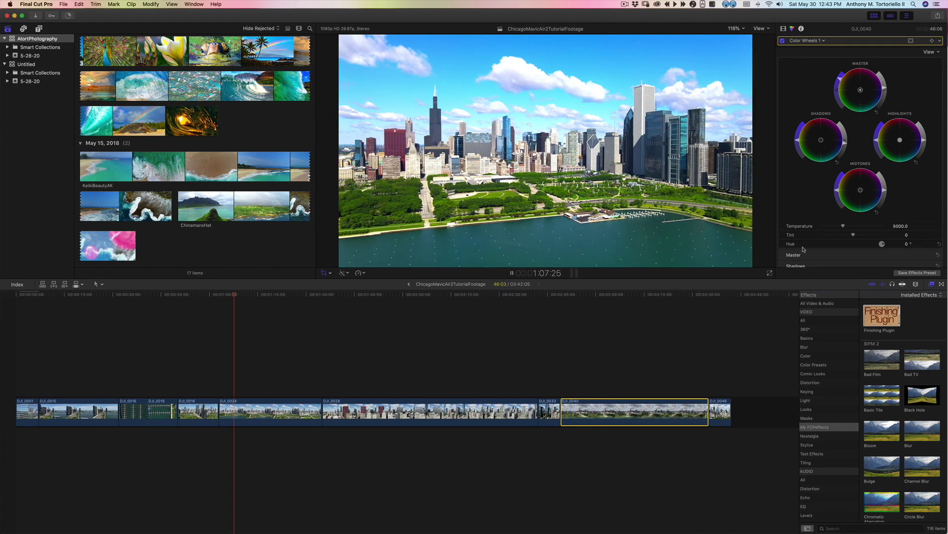
key(super+shift+f)
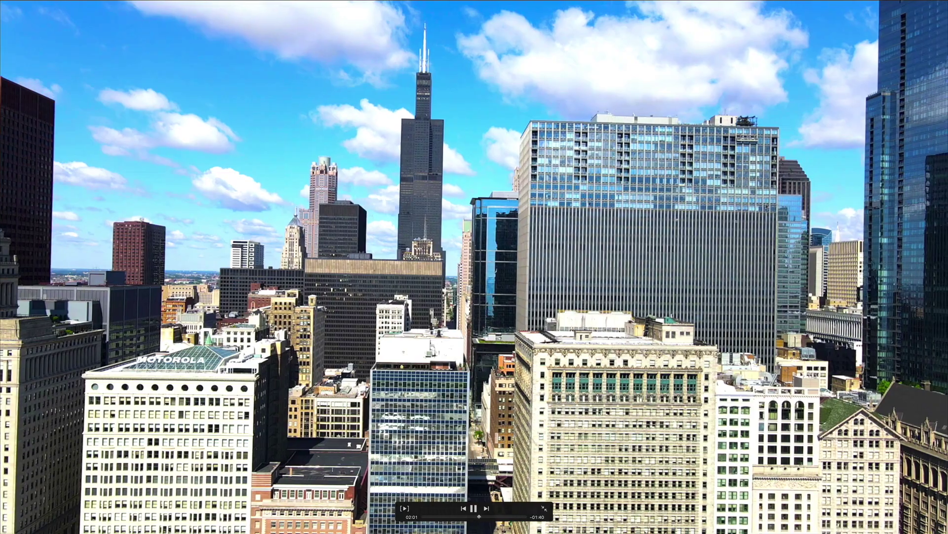
- Leave the full-screen view, pause playback in clip DJI_0028, and resume watching it full screen
key(Escape)
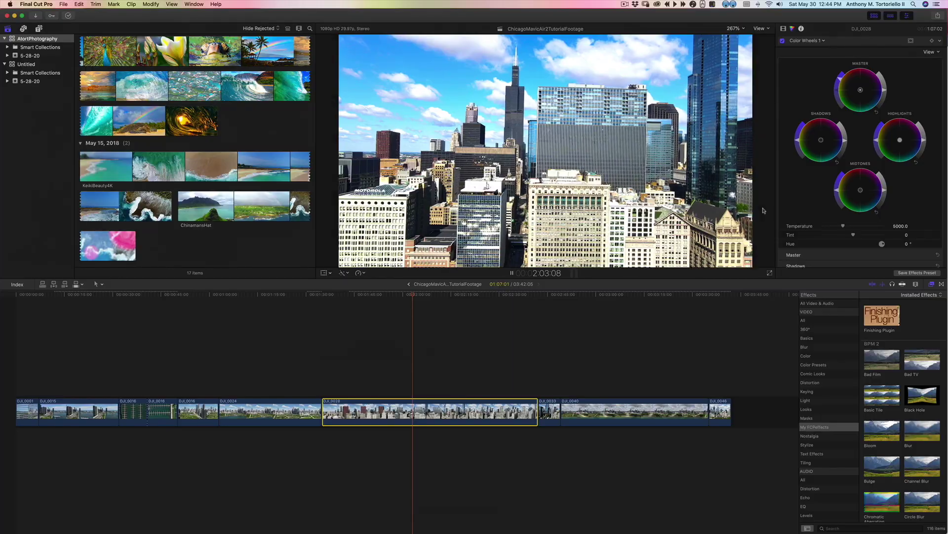
key(space)
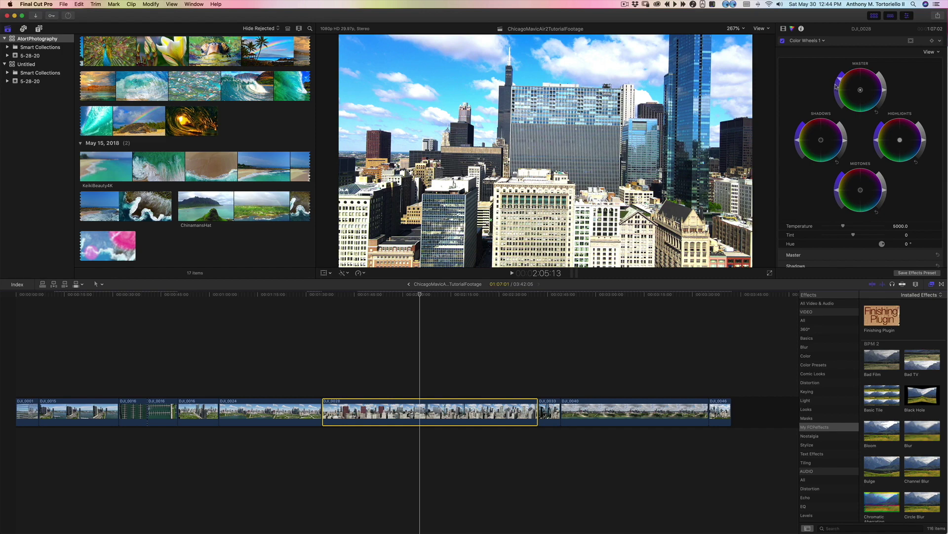
key(space)
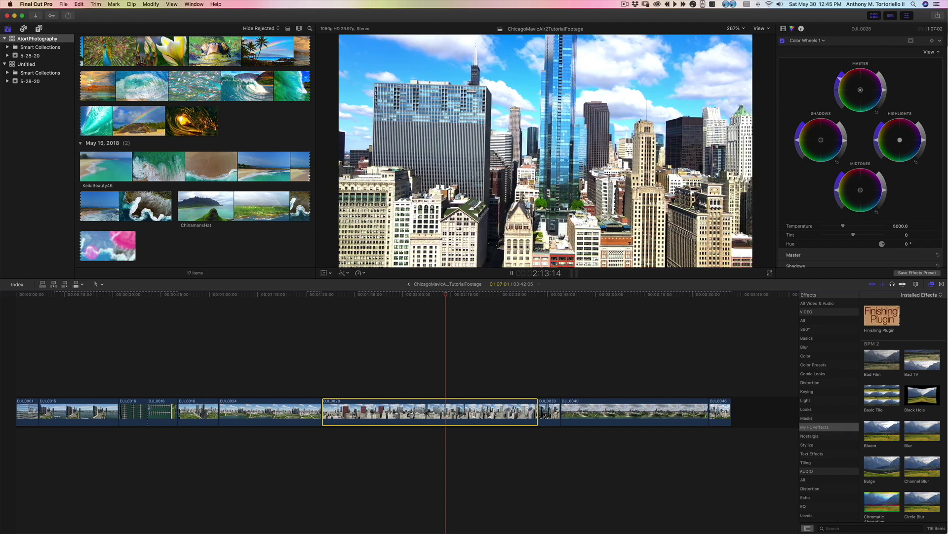
click(770, 273)
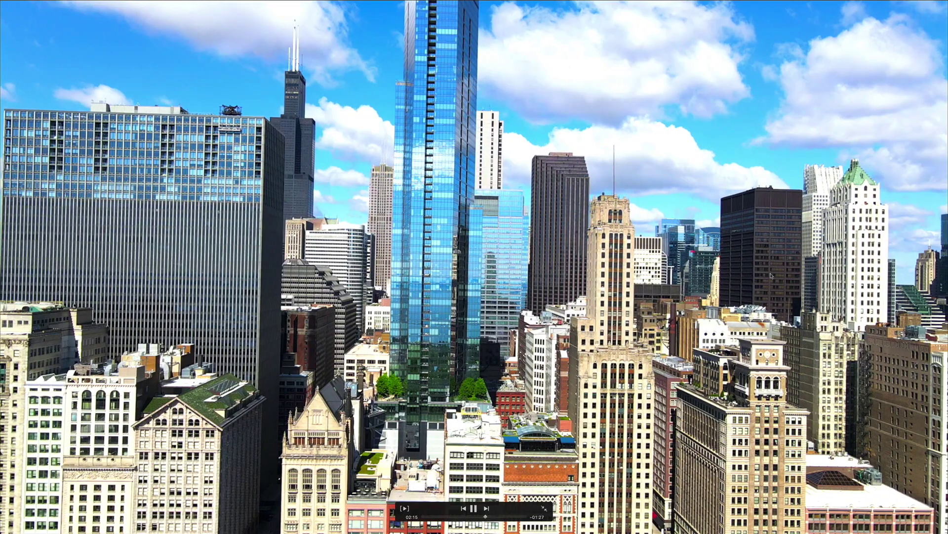